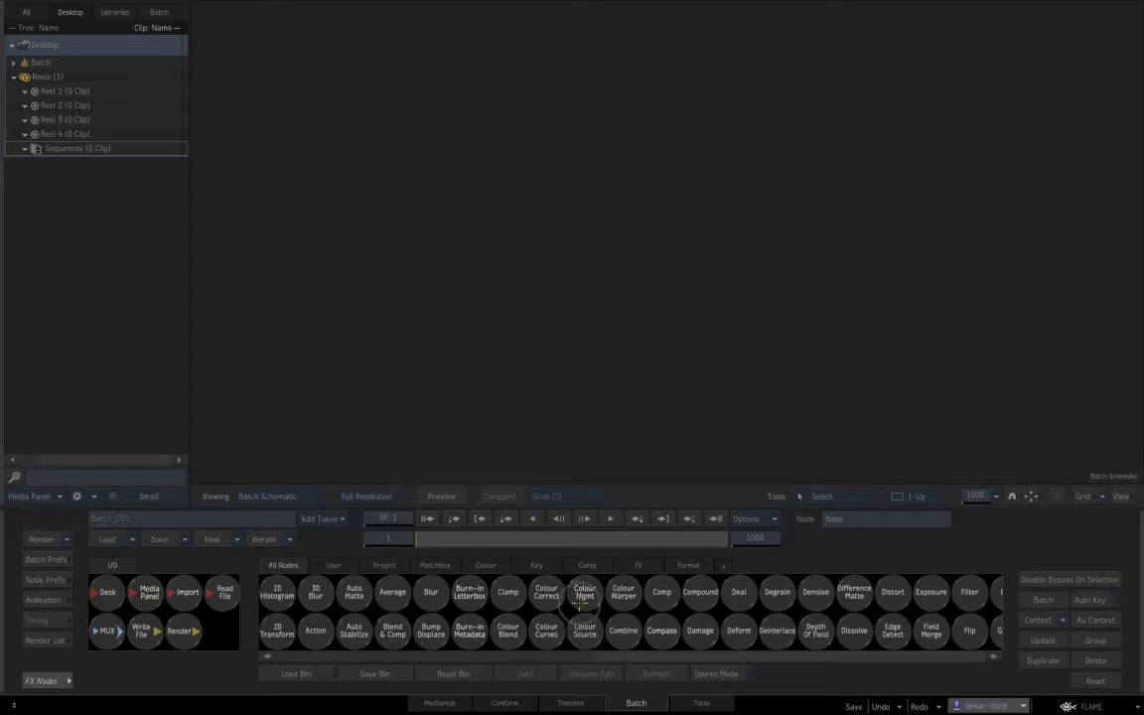
Step: Add a Colour Source node to the batch schematic and set it to generate SMPTE Bars
left_click_drag(585, 629, 418, 226)
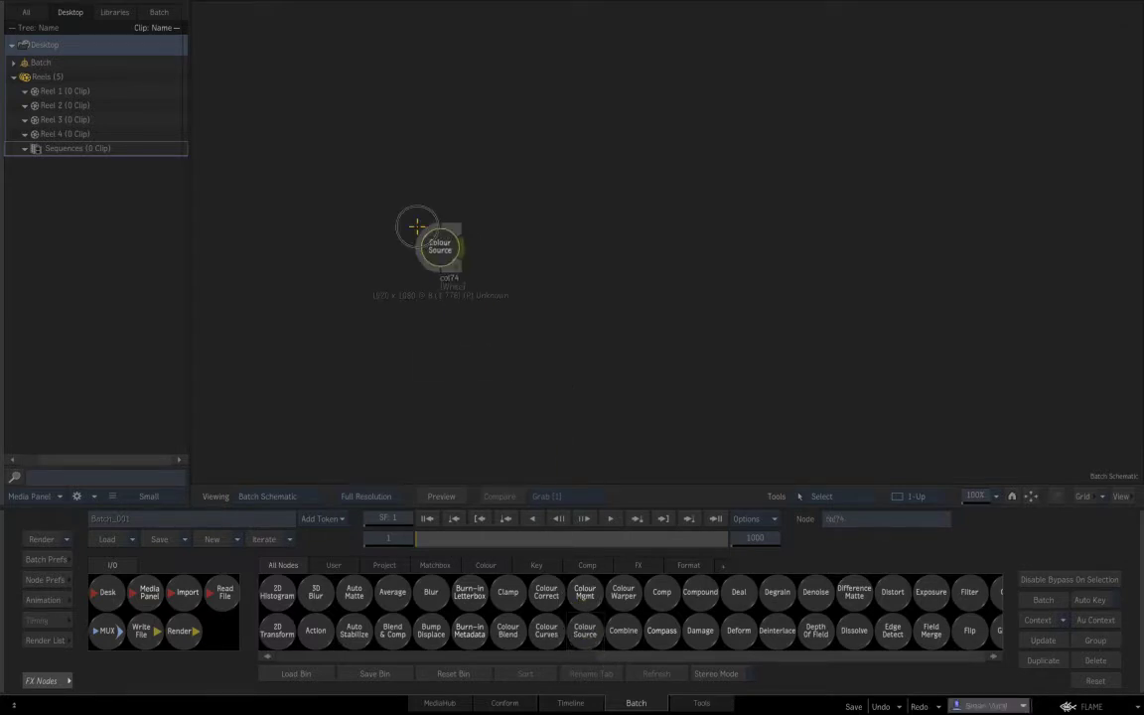
left_click(416, 226)
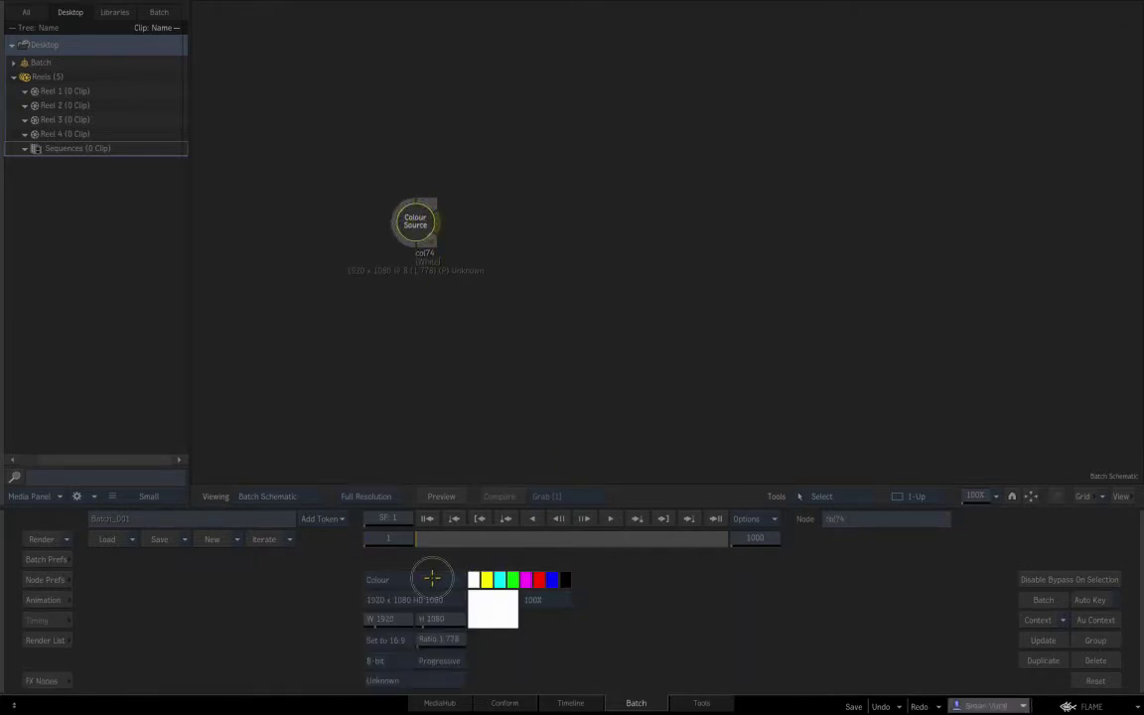
left_click(432, 578)
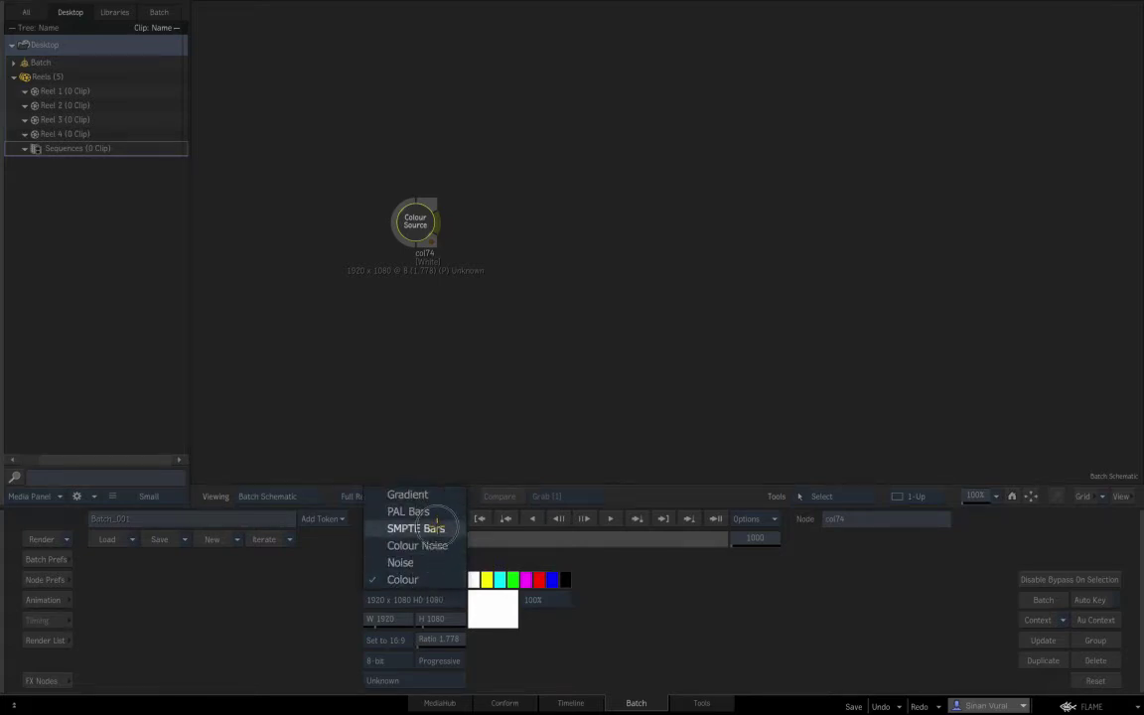
left_click(435, 527)
Step: Feed the Colour Source into a new Action node and switch the matte off for its media layer
left_click(40, 680)
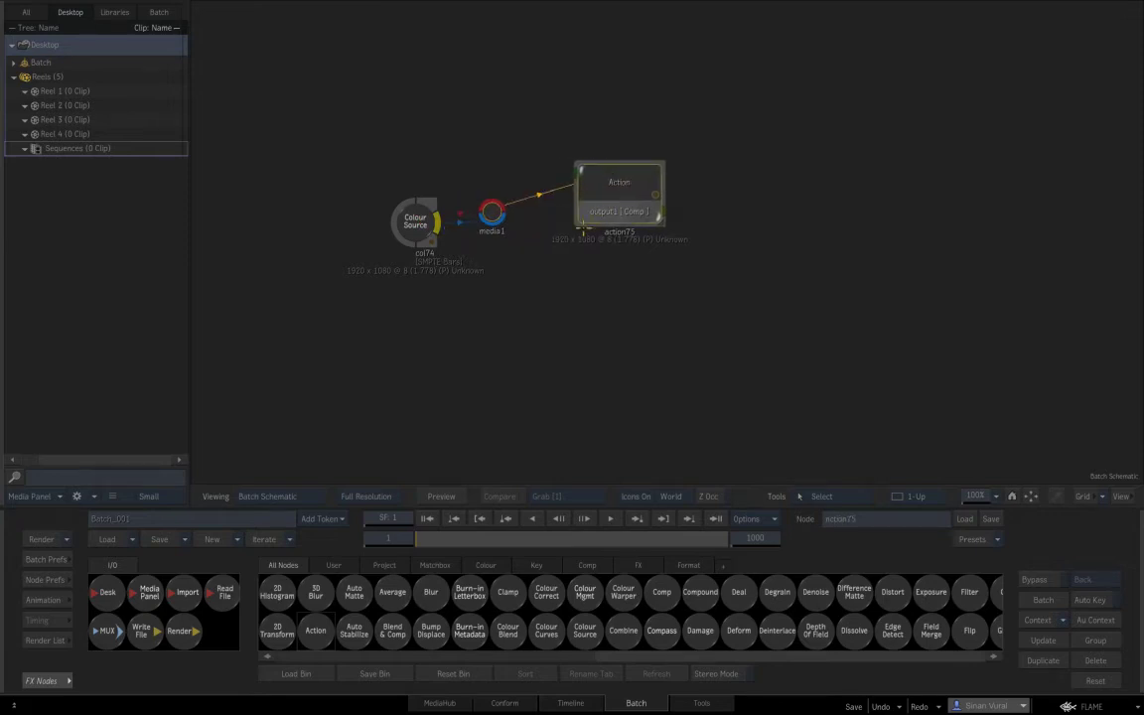
double_click(583, 229)
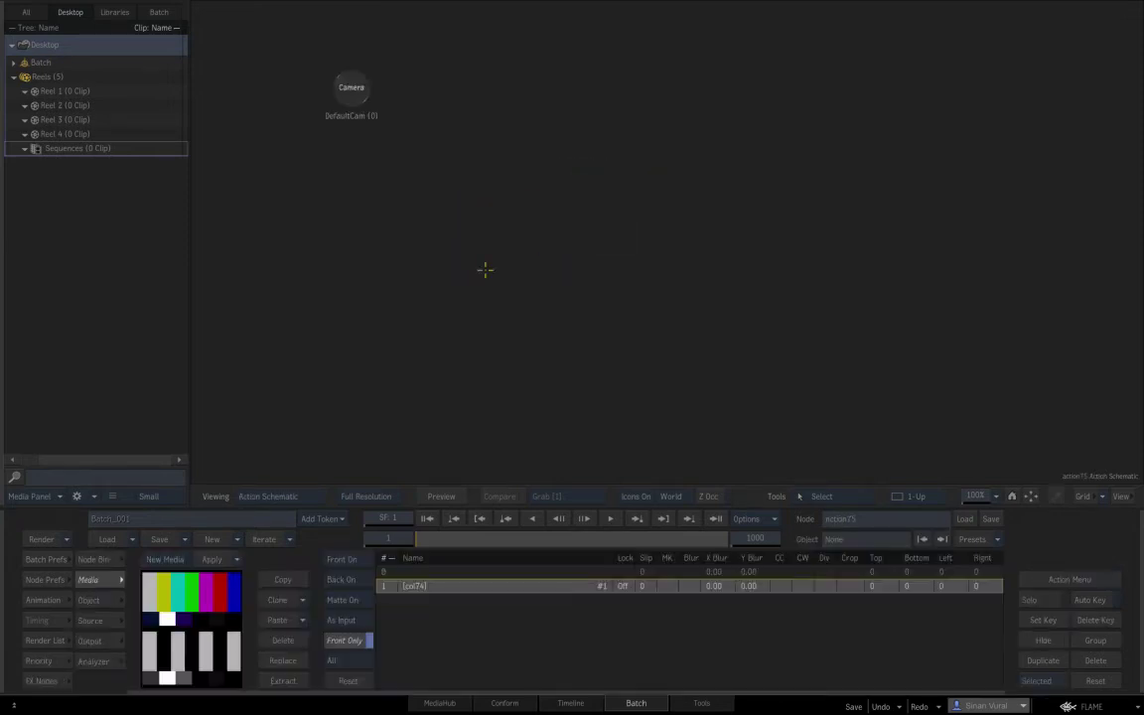
left_click(344, 599)
left_click(357, 616)
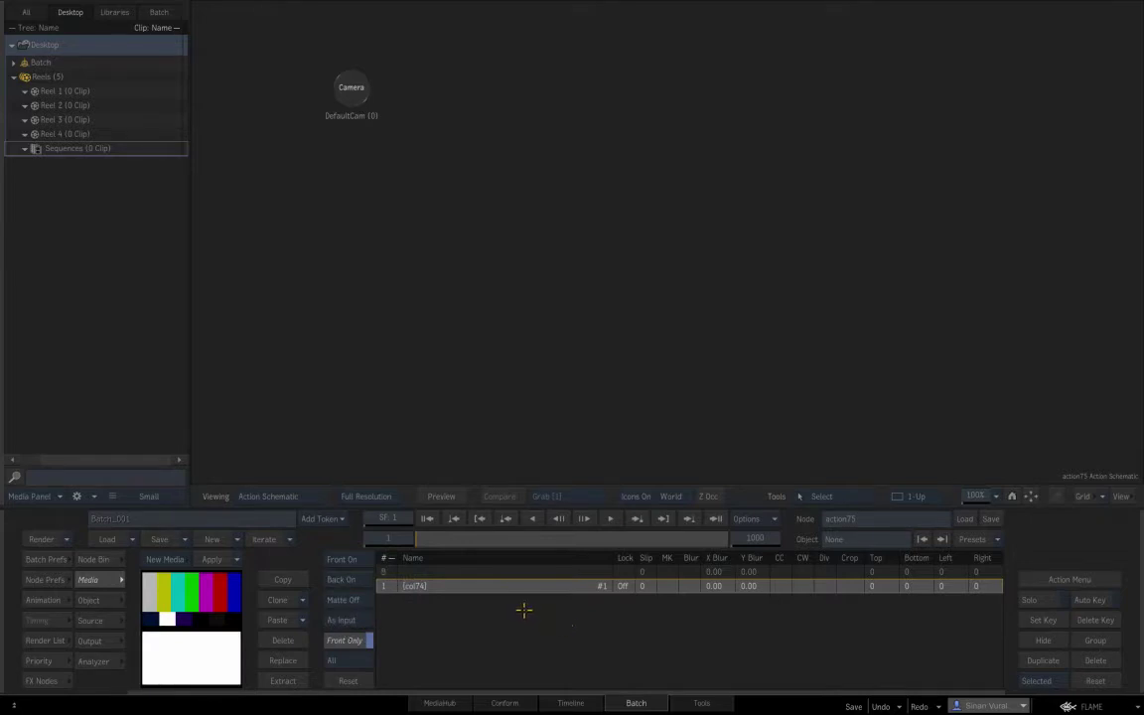
Step: Place the SMPTE bars media as an image surface in the Action schematic and align it beneath its axis
key("ctrl+b")
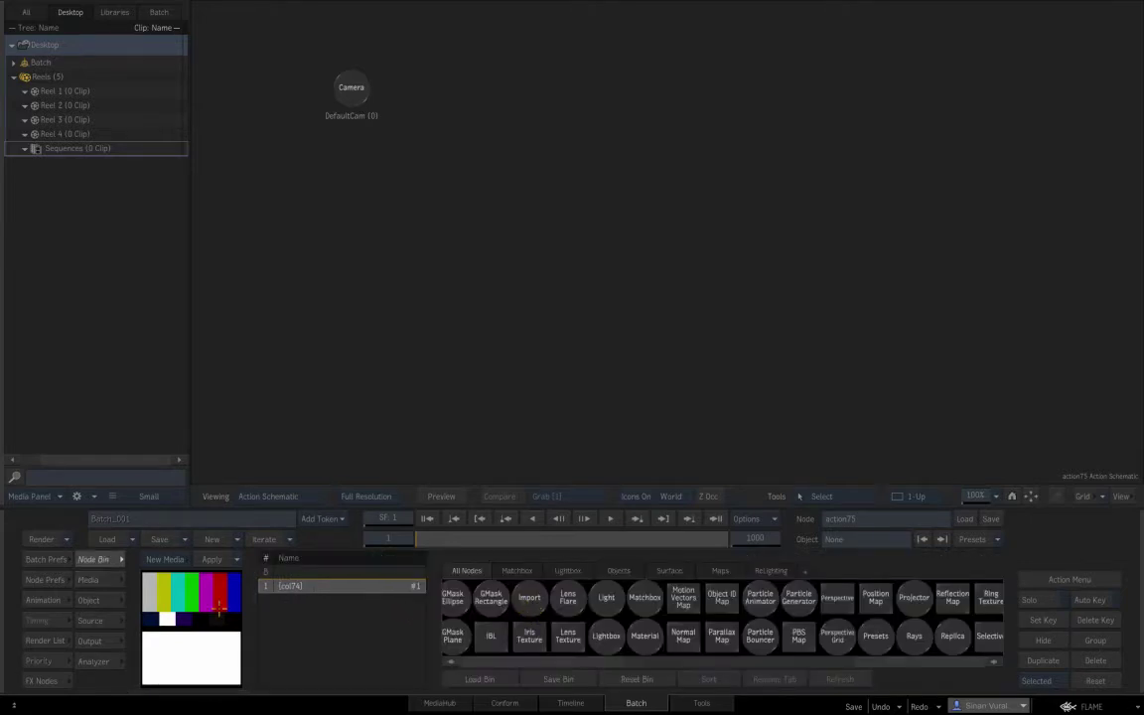
left_click_drag(218, 608, 566, 270)
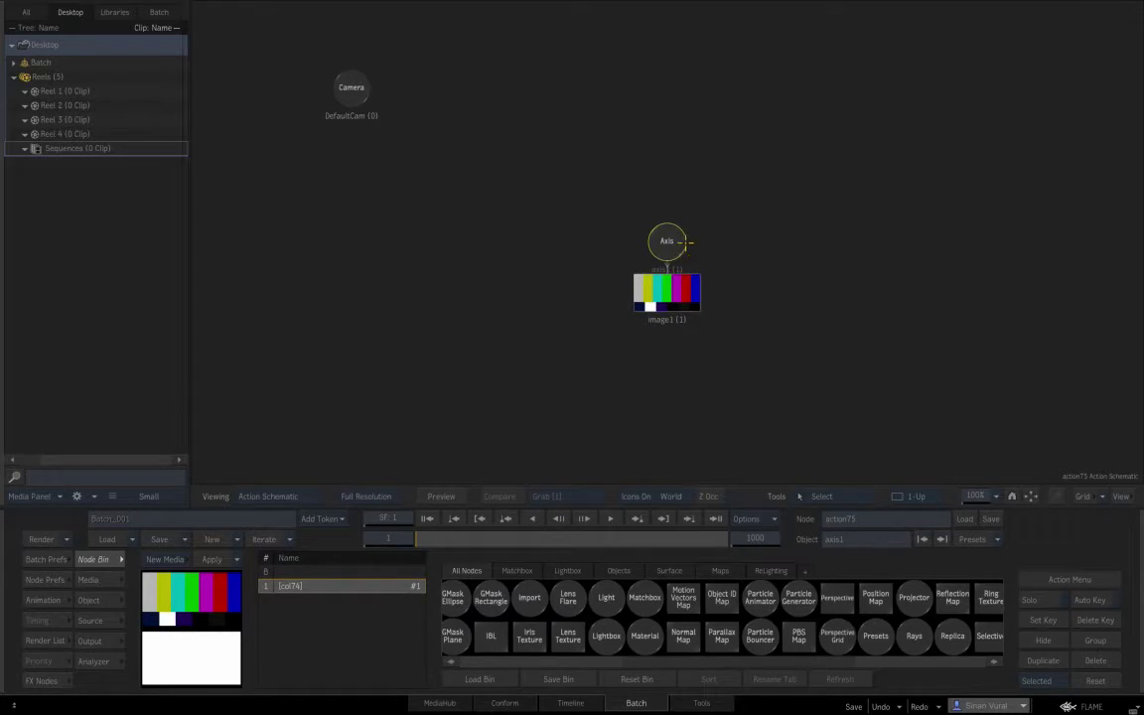
left_click_drag(667, 236, 625, 147)
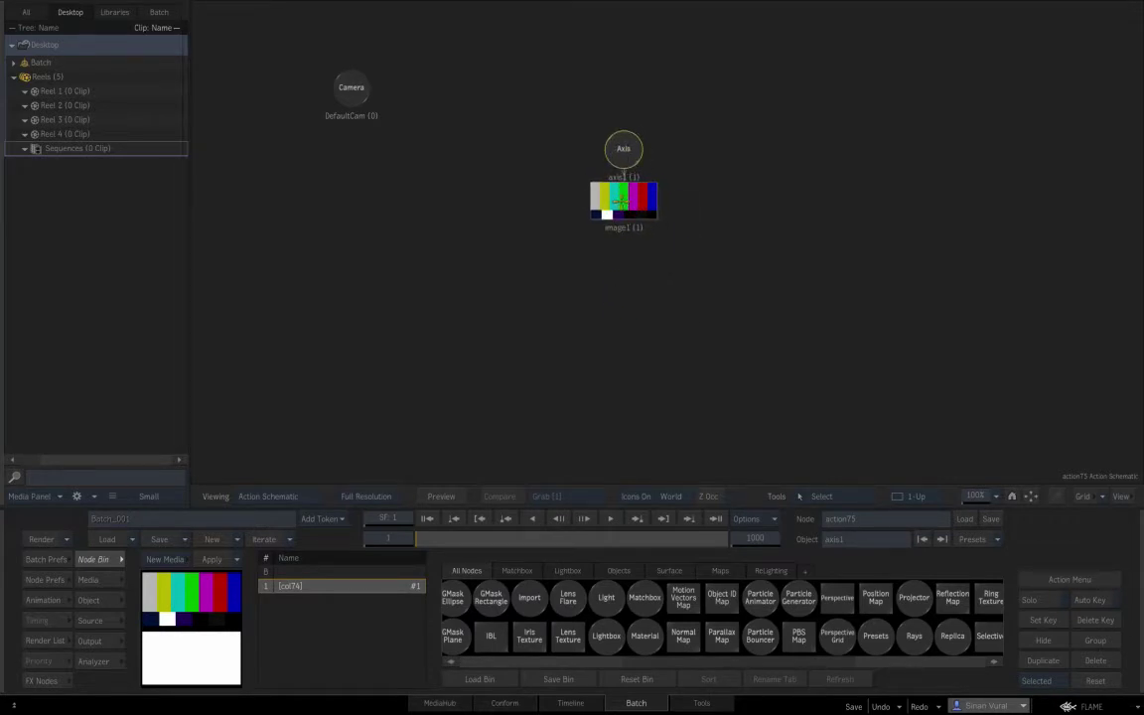
left_click_drag(623, 209, 624, 215)
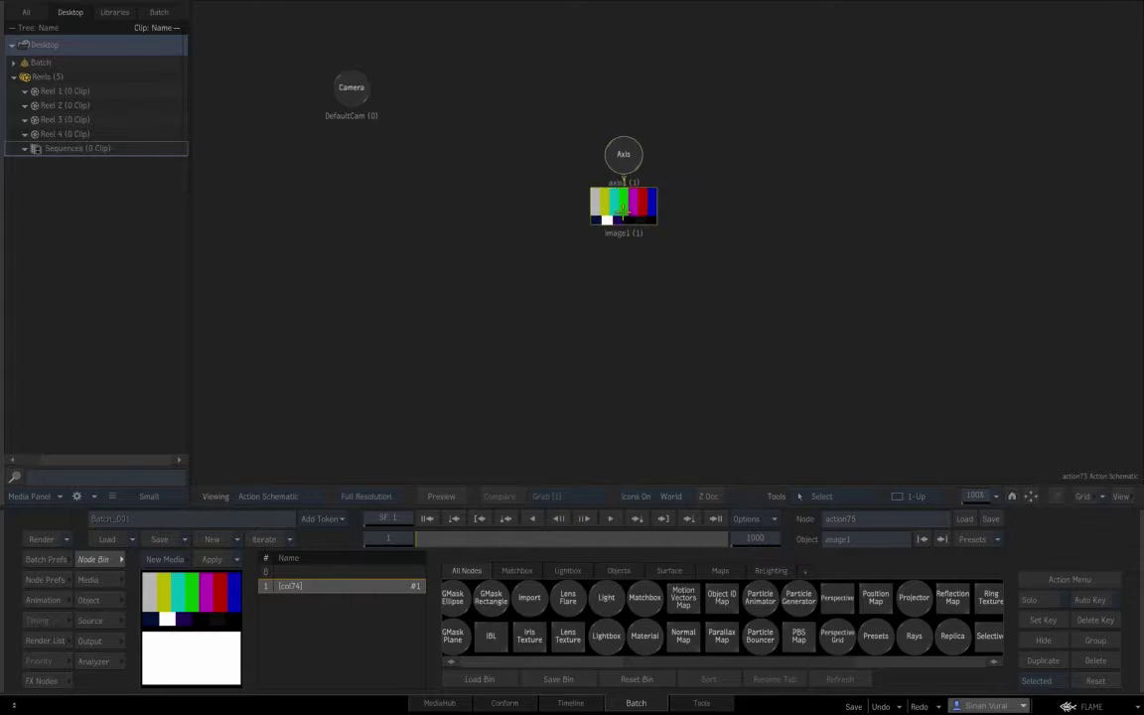
left_click(720, 214)
left_click(623, 150)
left_click_drag(623, 151, 621, 138)
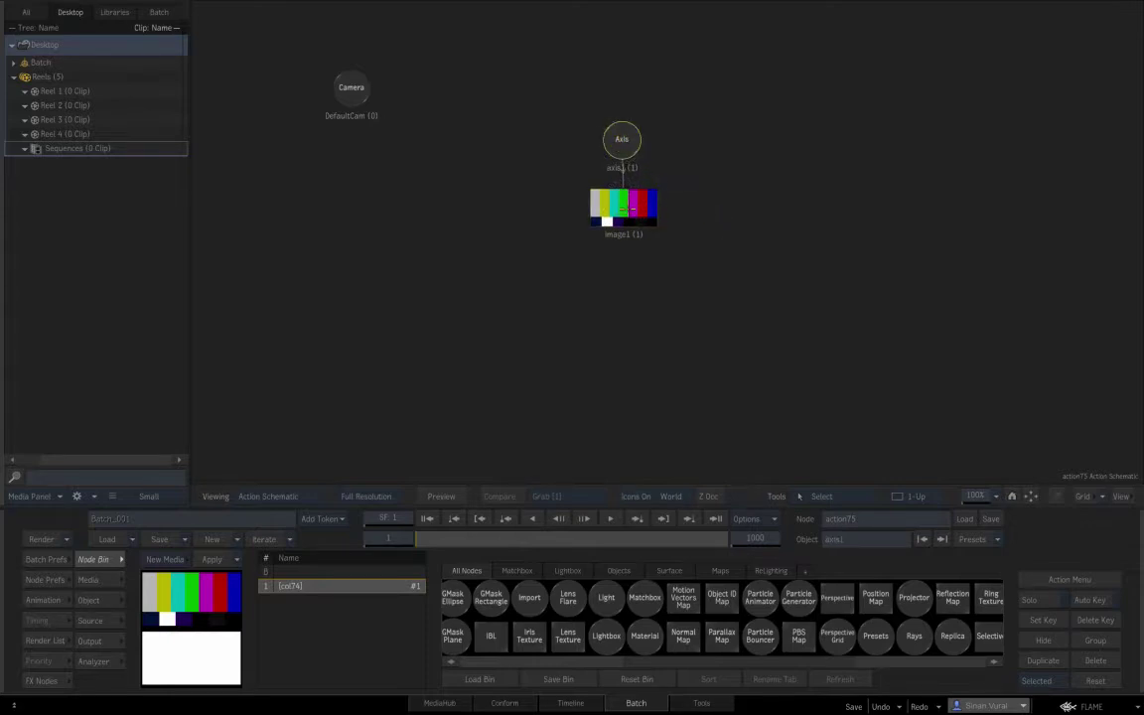
left_click(623, 203)
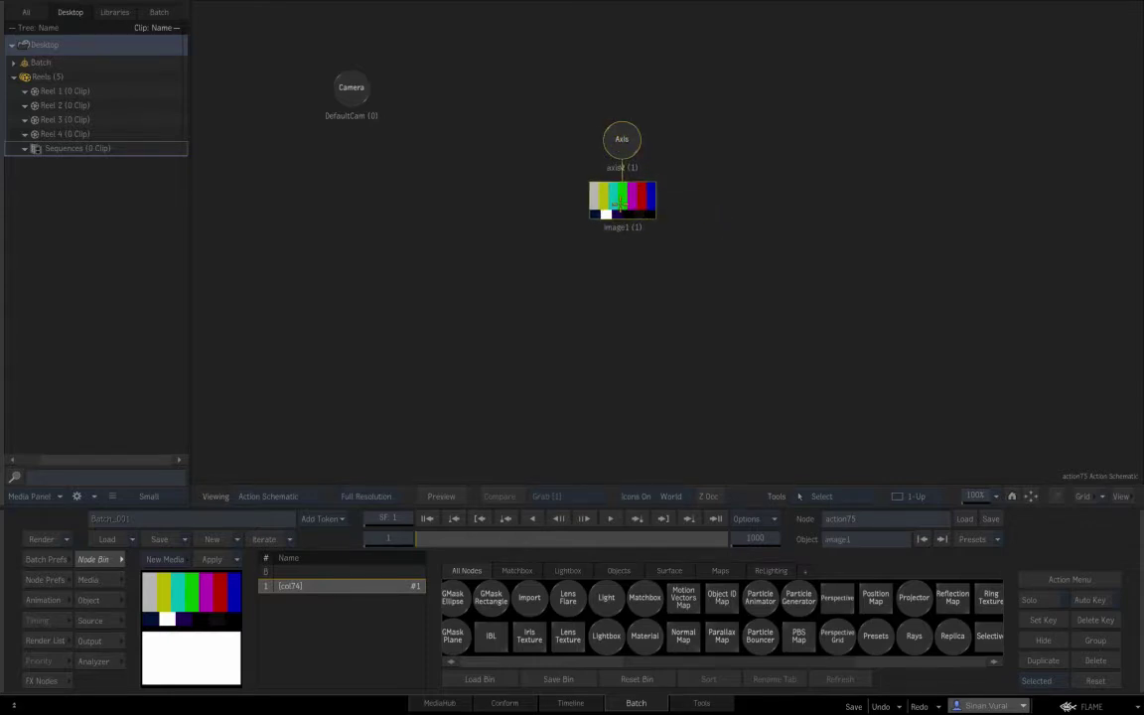
double_click(623, 204)
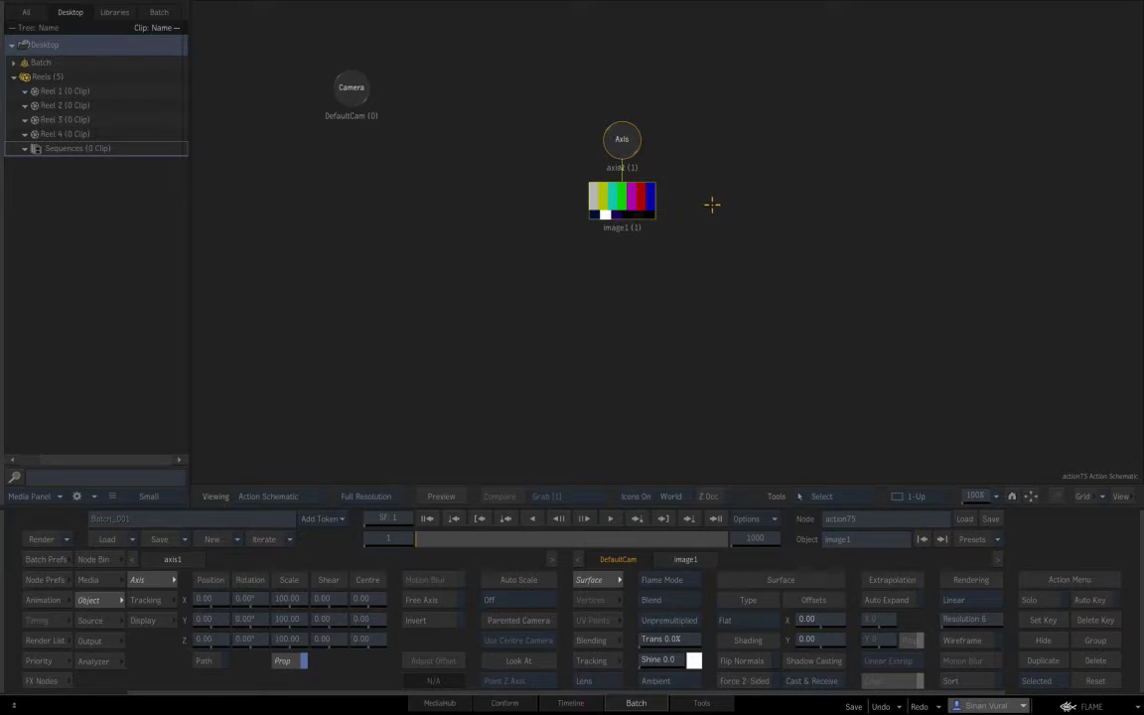
left_click(606, 215)
left_click_drag(624, 208, 621, 204)
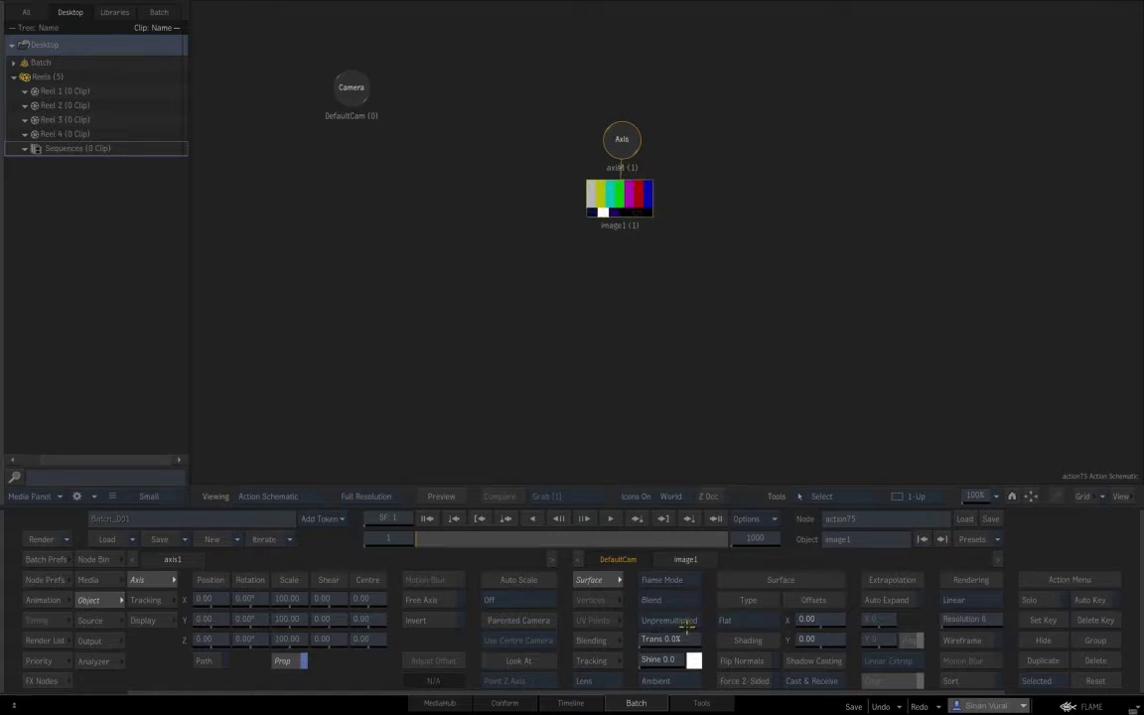
Step: Attach a Particle Generator beneath the image surface and set its regeneration mode to Regen All
key("ctrl+f")
type("p")
left_click_drag(800, 594, 592, 286)
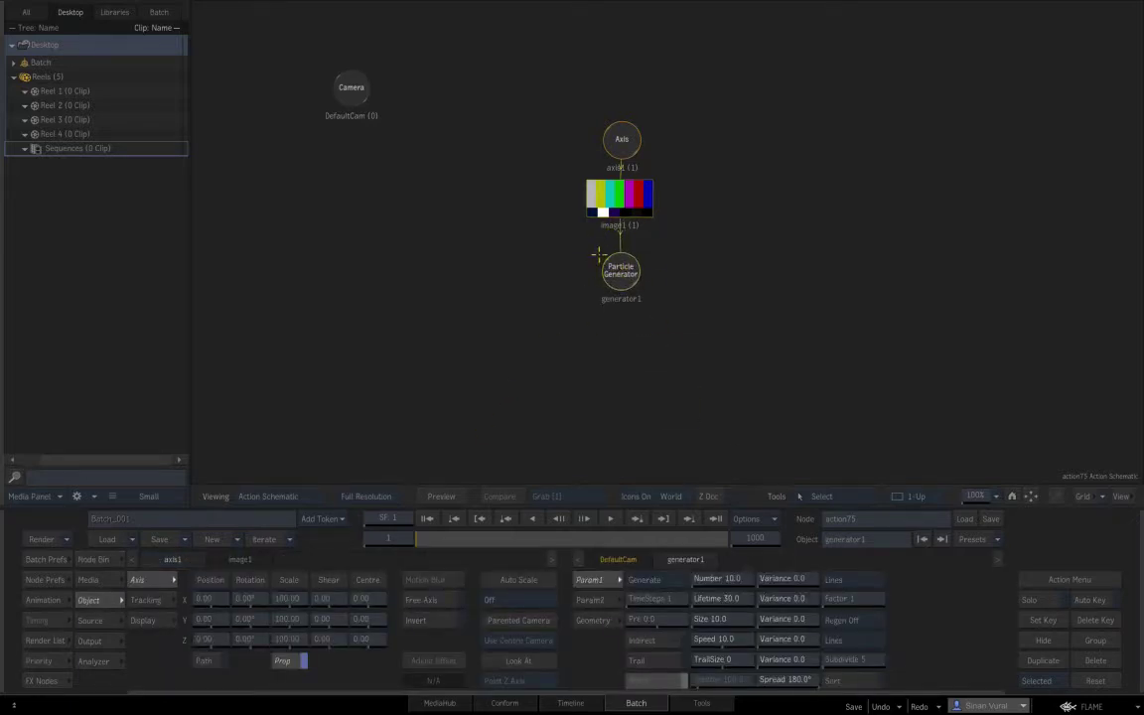
left_click(863, 620)
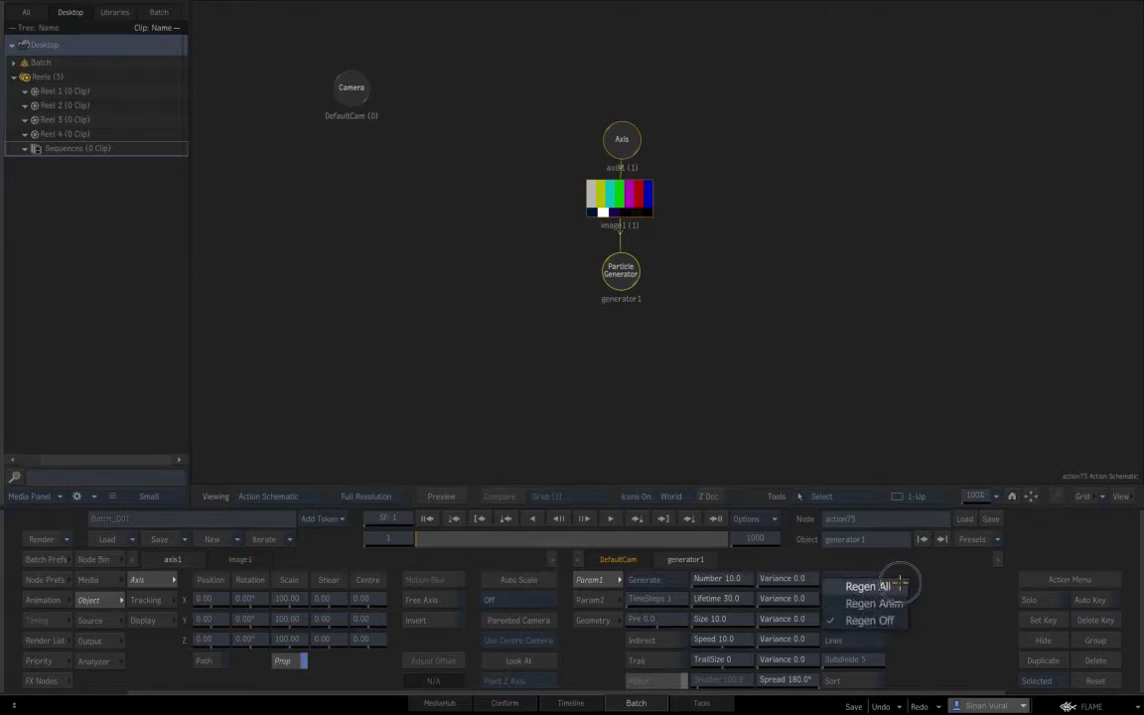
left_click(891, 586)
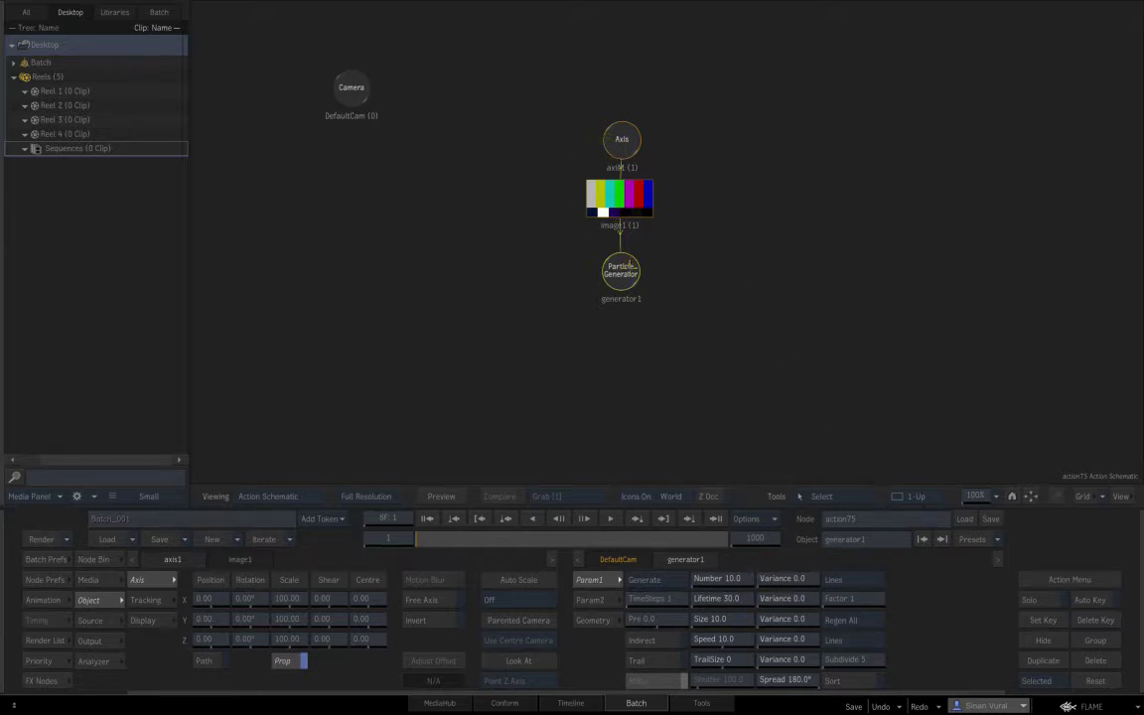
left_click_drag(630, 265, 626, 258)
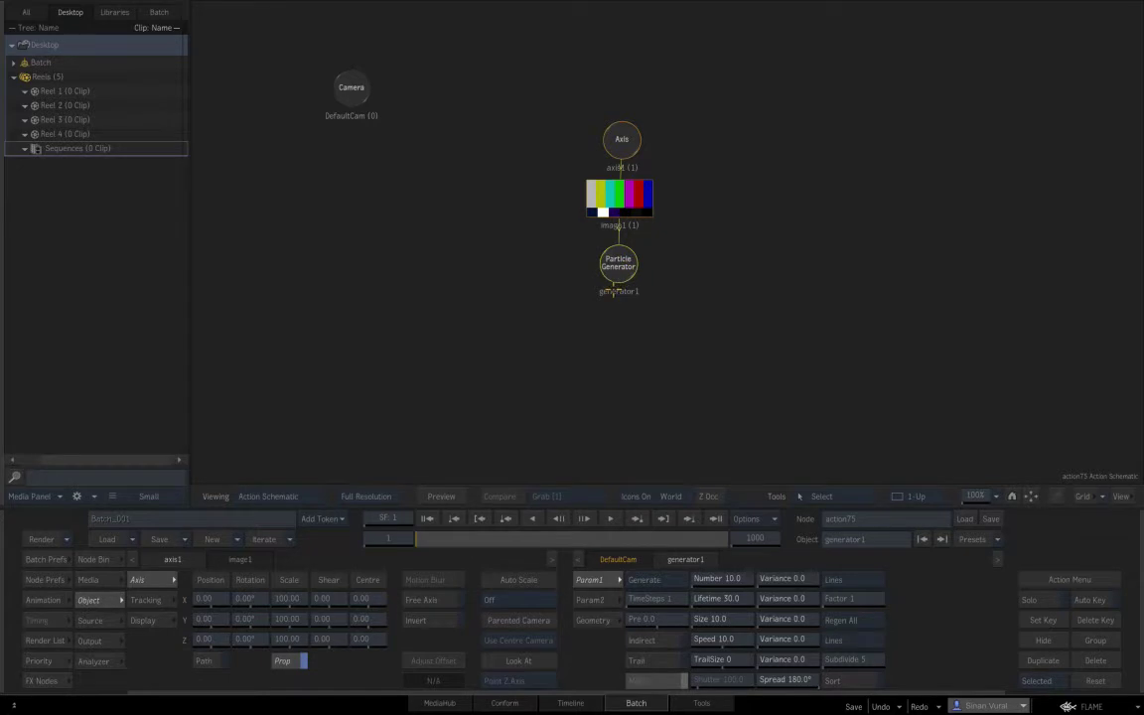
Step: Hide the image surface that feeds the Particle Generator
key("F1")
key("Escape")
left_click(603, 204)
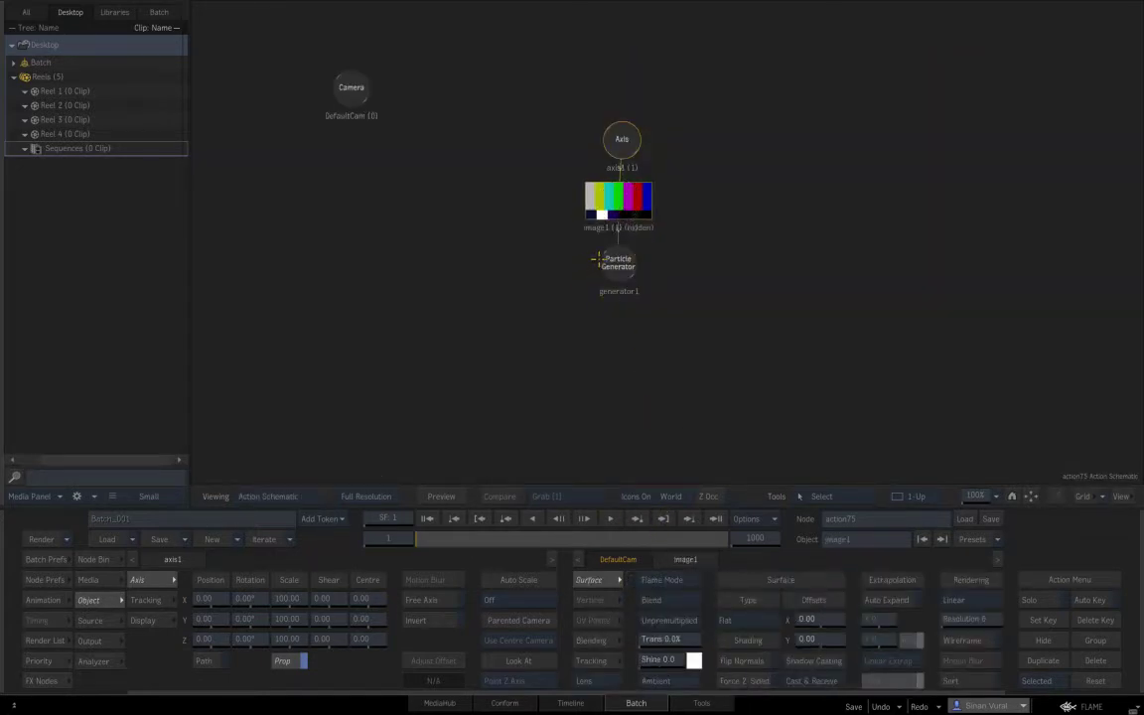
Step: Play back the Action output to examine the emitted particles, and return to the schematic at frame 1
key("F1")
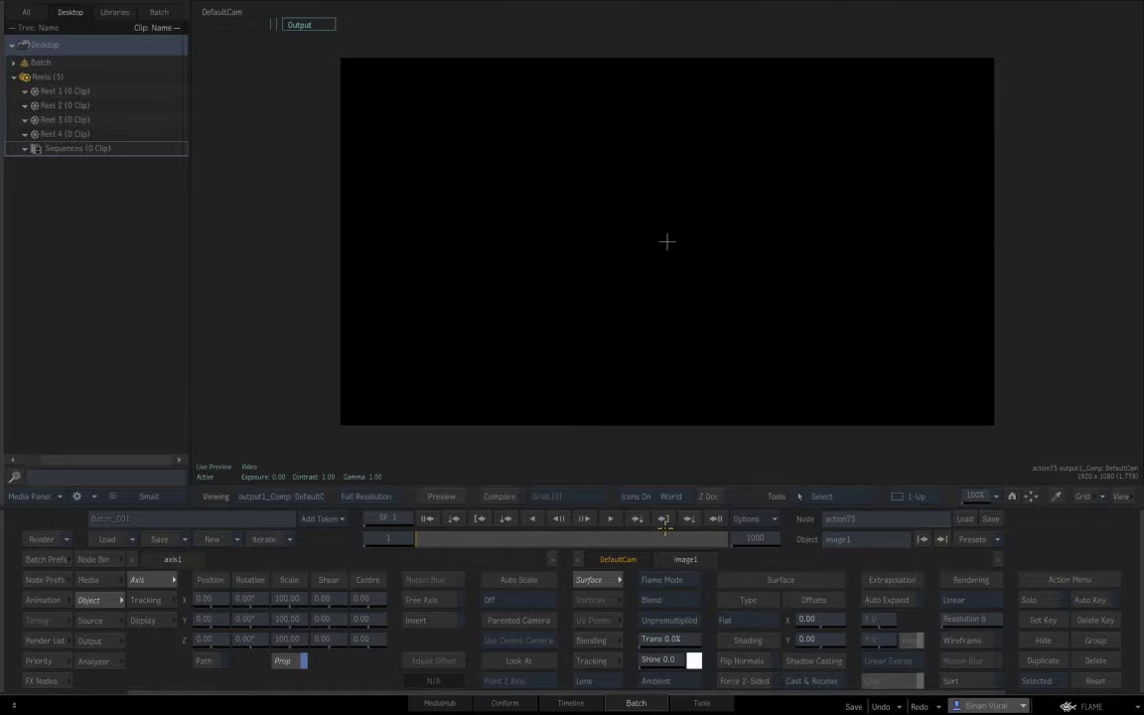
left_click(609, 517)
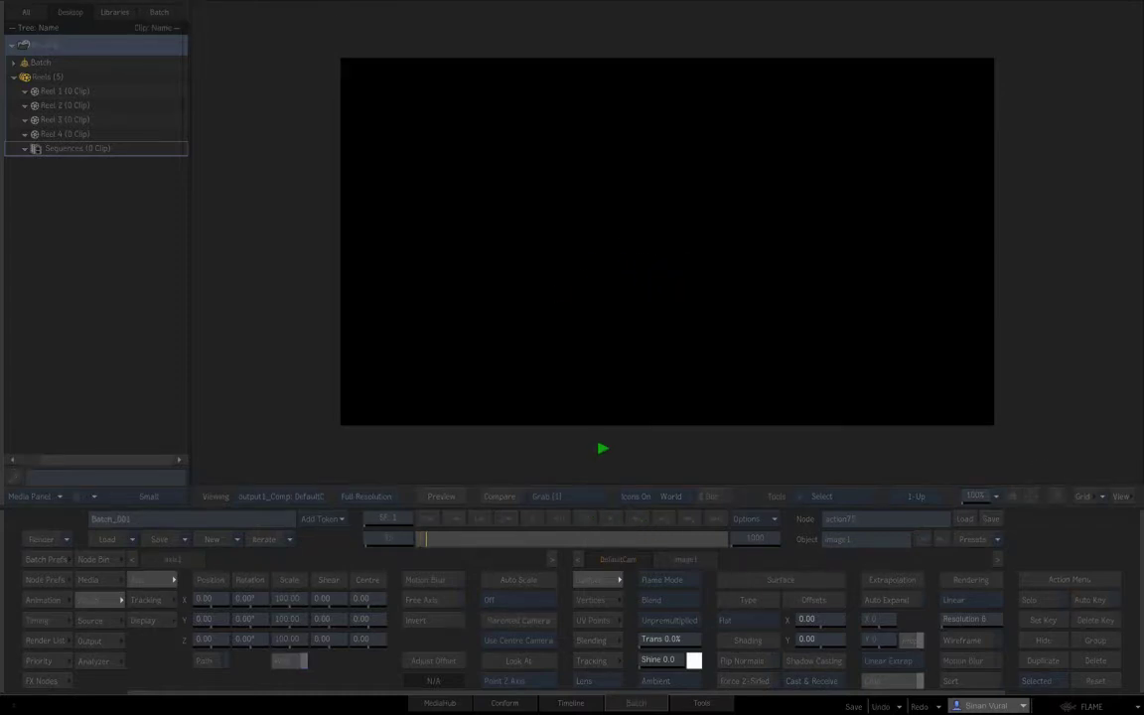
key("space")
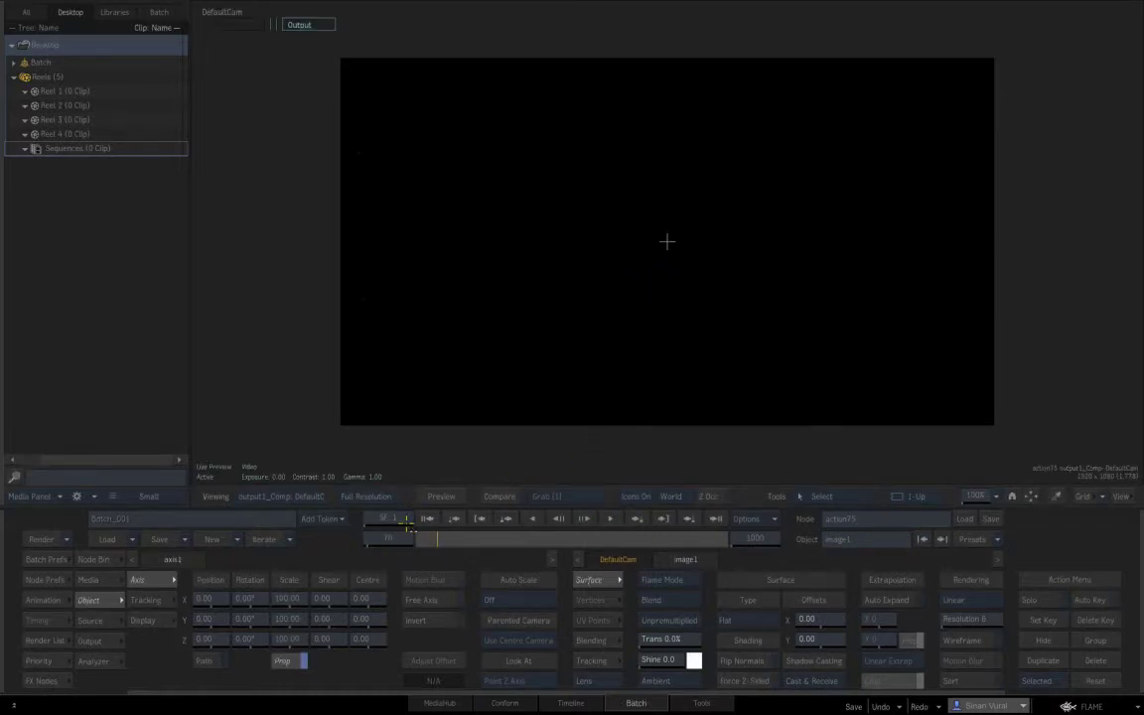
key("Escape")
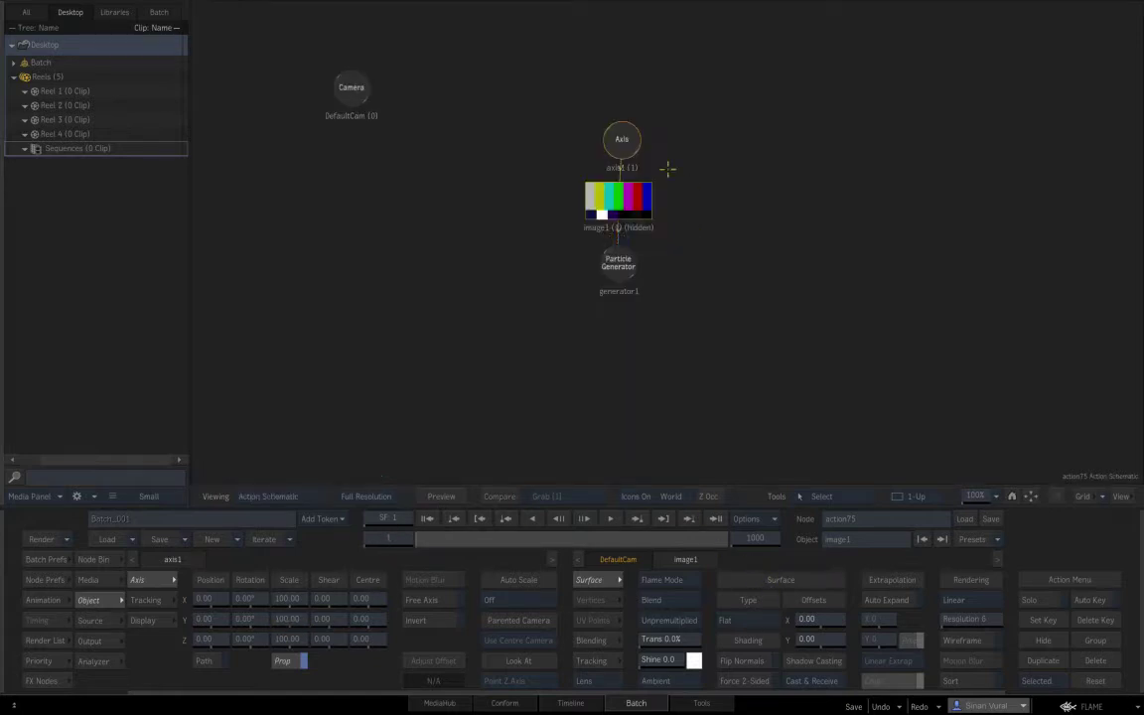
Step: Set the Particle Generator's Number to 25000 while viewing the Action output
left_click(620, 267)
key("Escape")
left_click(730, 577)
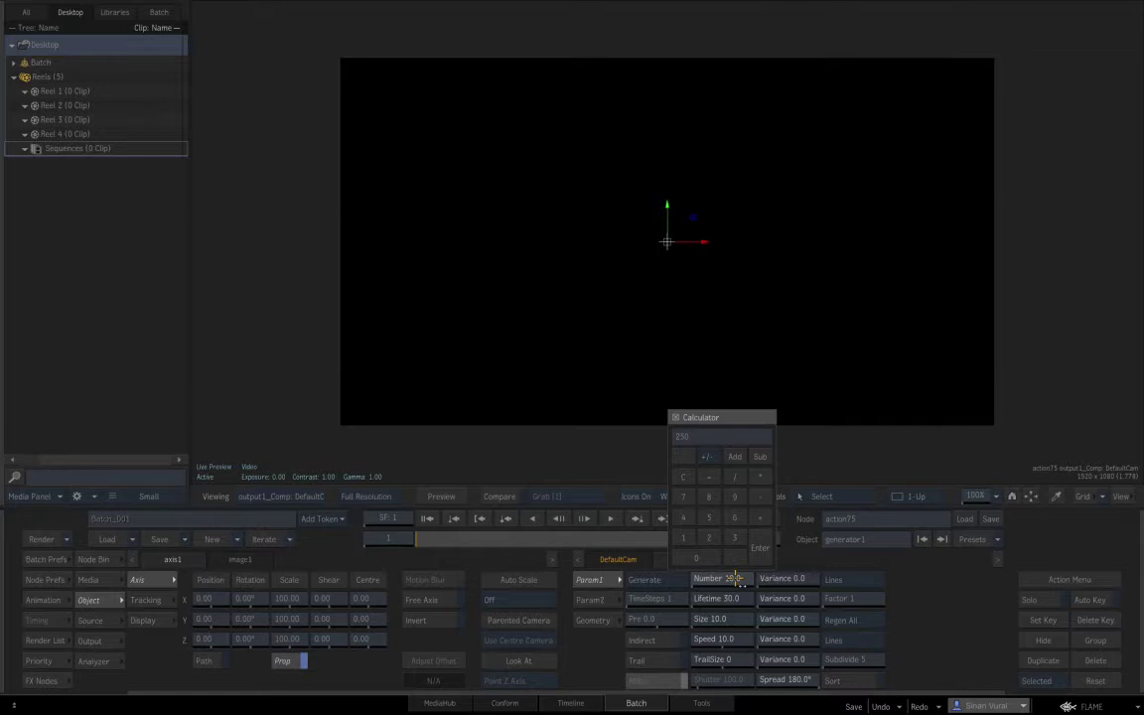
key("Return")
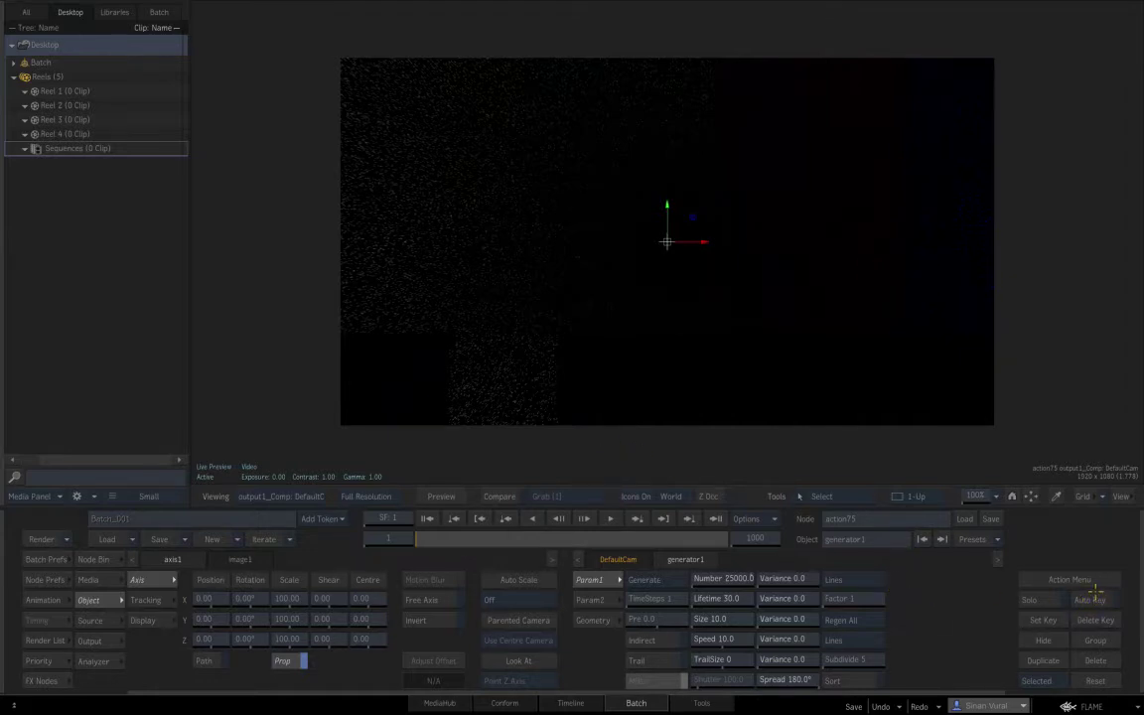
Step: Enable Auto Key and keyframe the generator's Number at 25000 on frame 1 and 0 on frame 2
left_click(1090, 600)
left_click(733, 571)
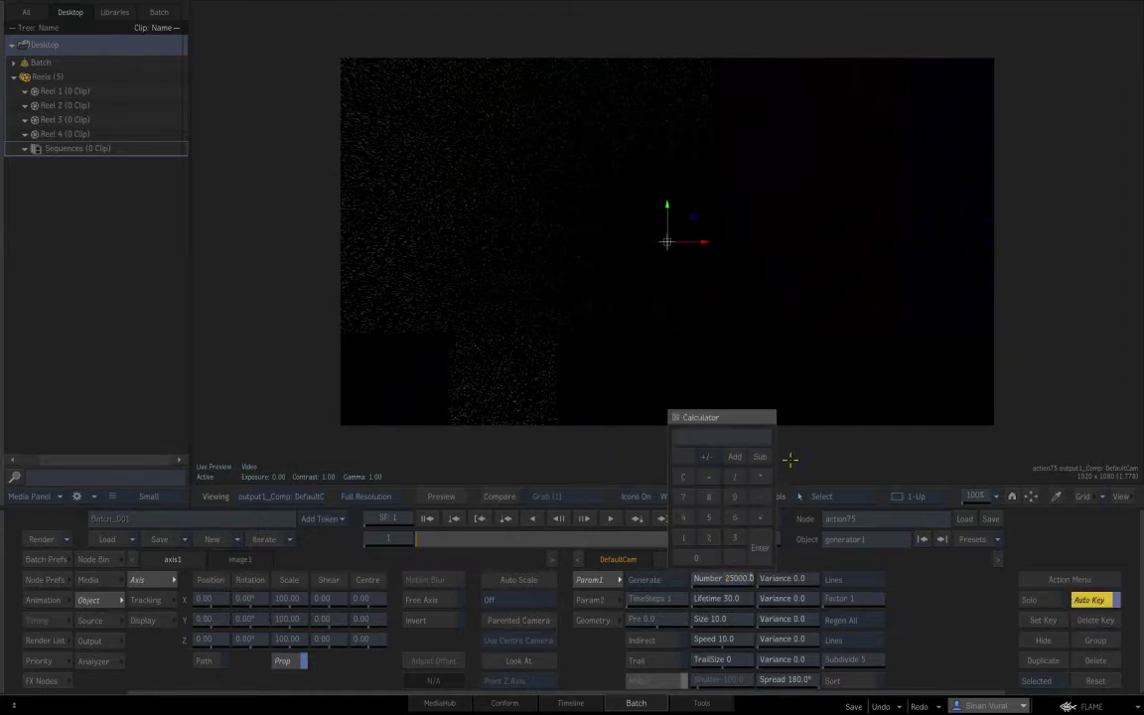
type("23000")
key("Return")
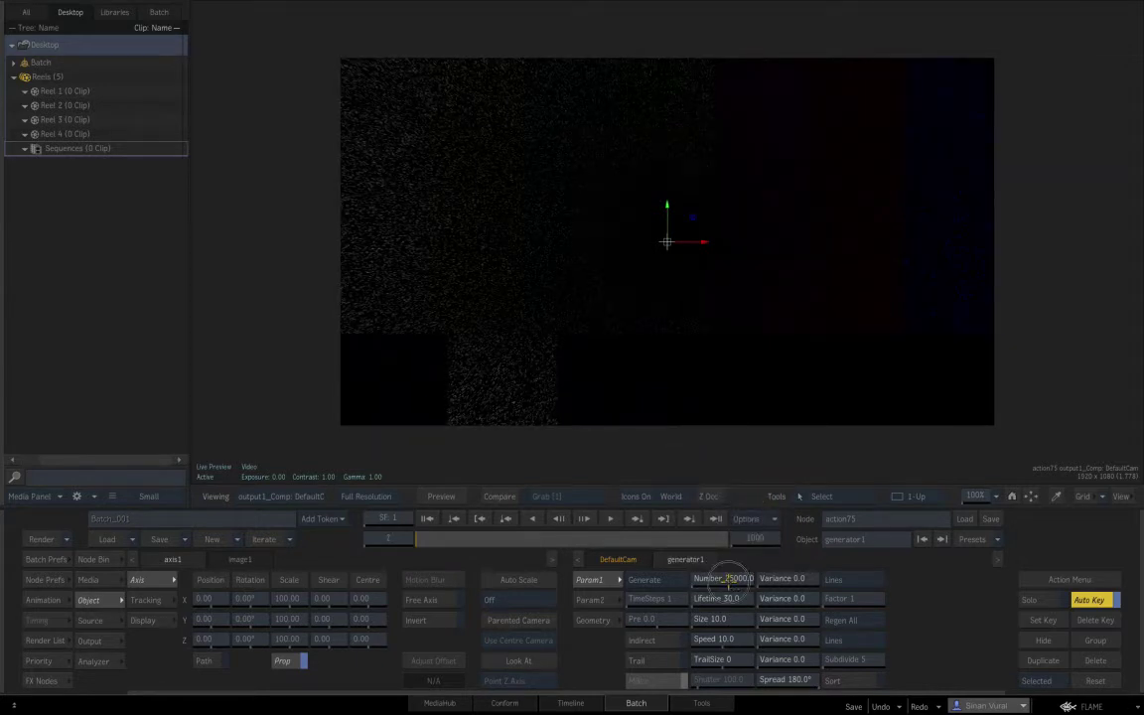
left_click(725, 578)
key("Return")
key("ctrl+z")
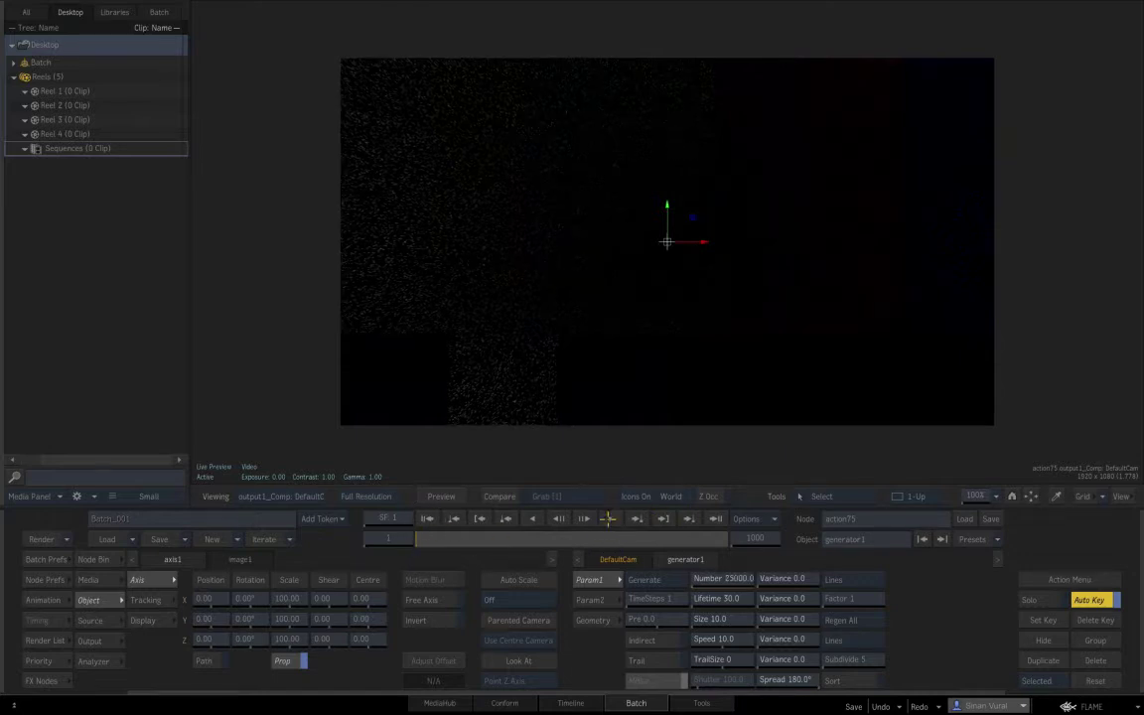
Step: Play back the keyframed particle burst and rewind to the first frame
left_click(607, 518)
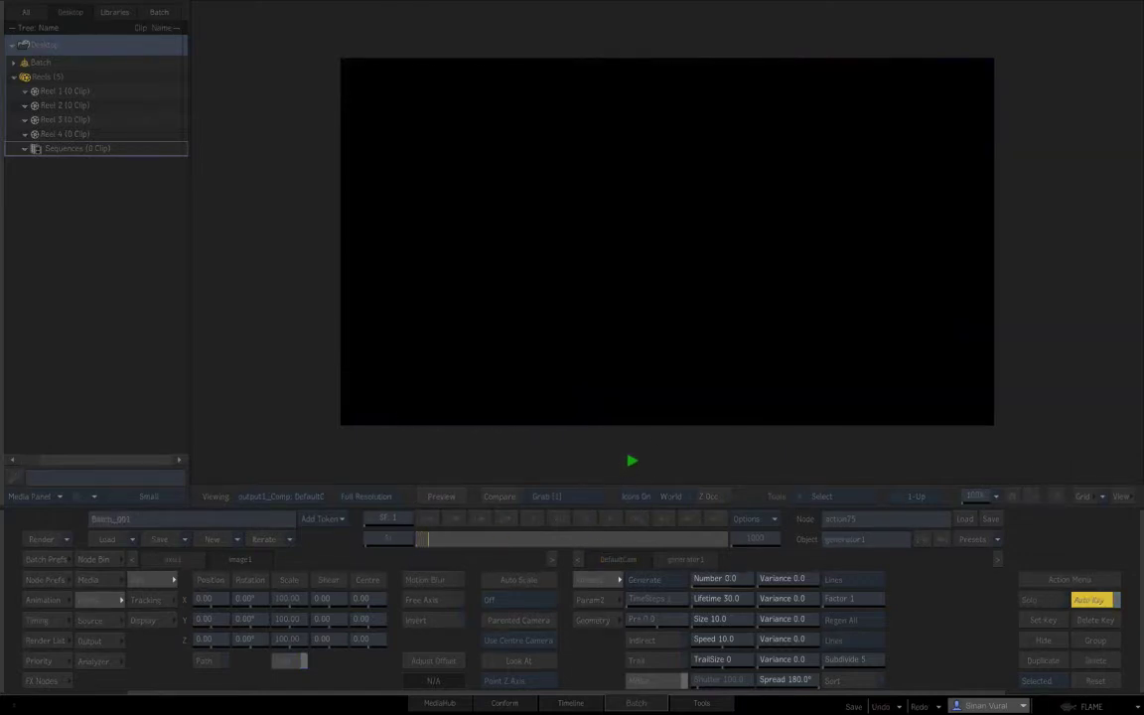
left_click(637, 460)
left_click(427, 518)
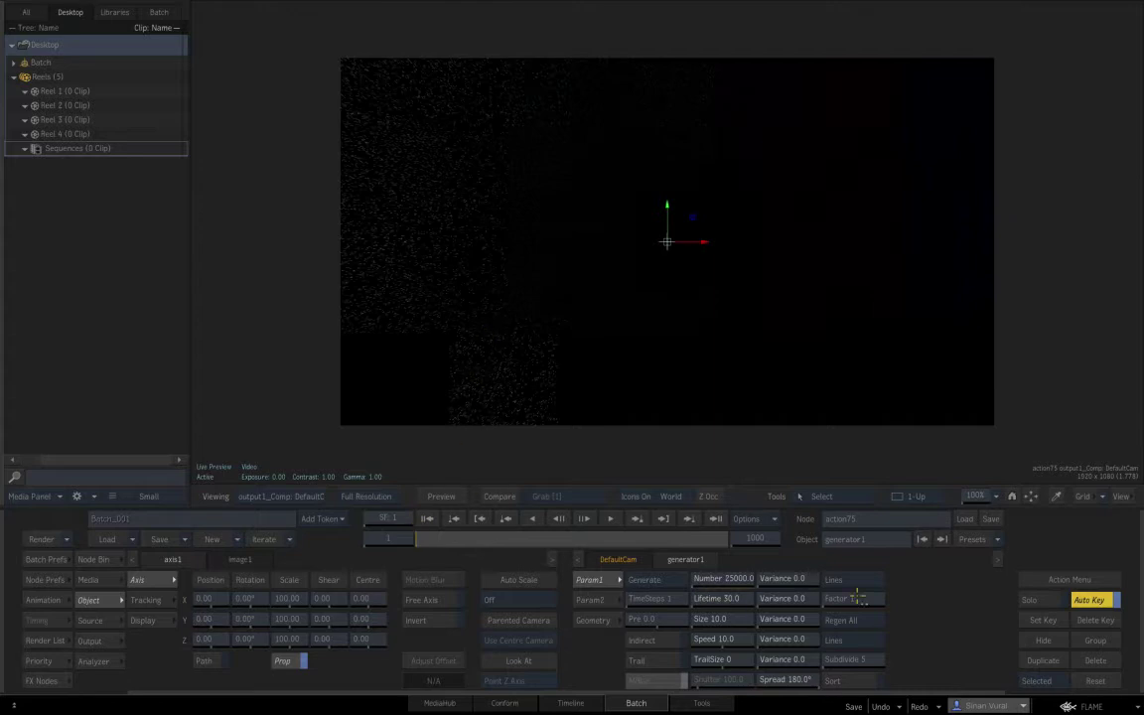
Step: Set the particles' Lifetime to 1000 with Auto Key off, and preview the animation from the first frame
left_click(712, 599)
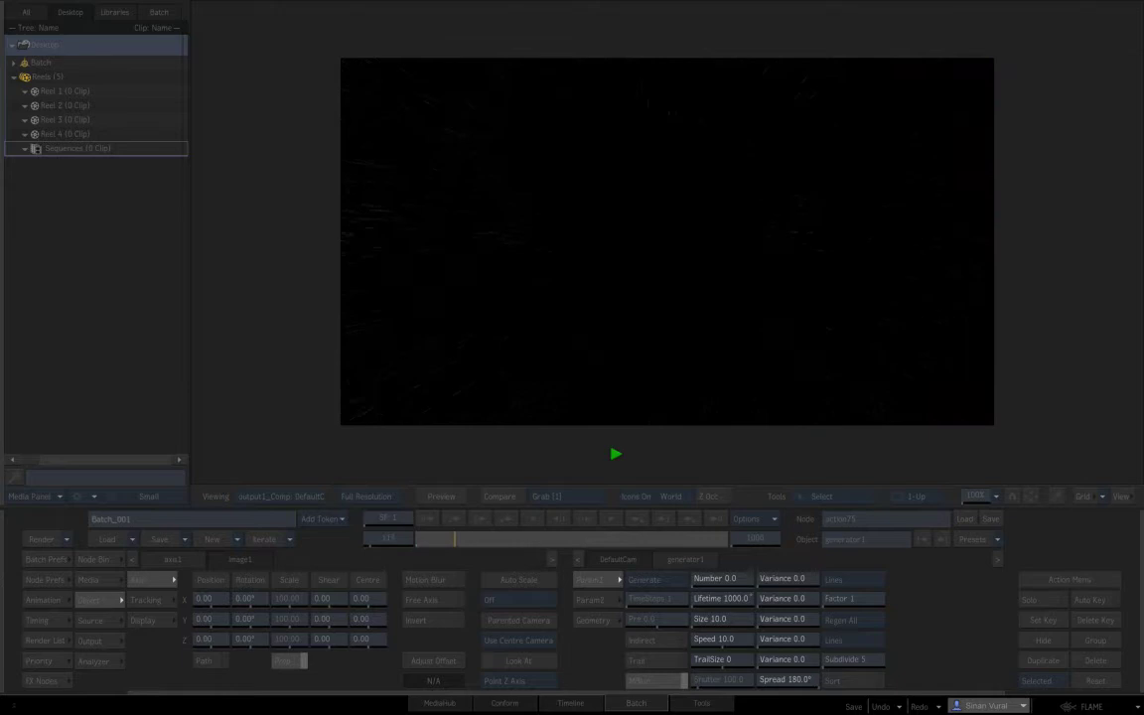
left_click(615, 454)
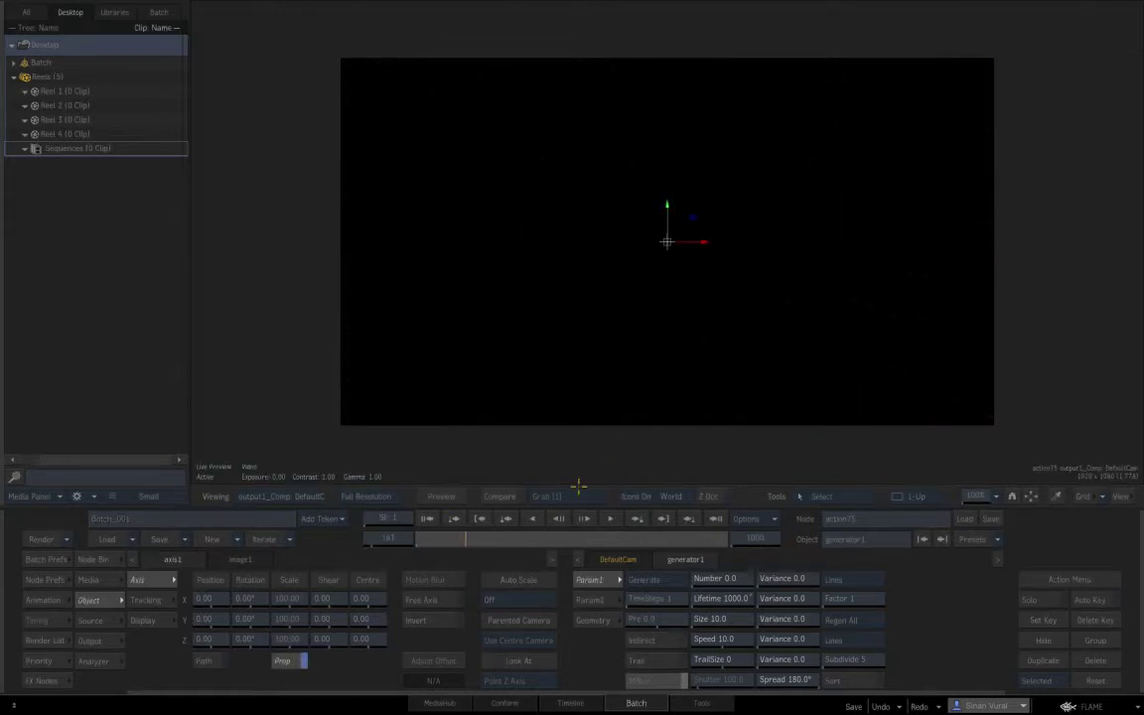
left_click(424, 519)
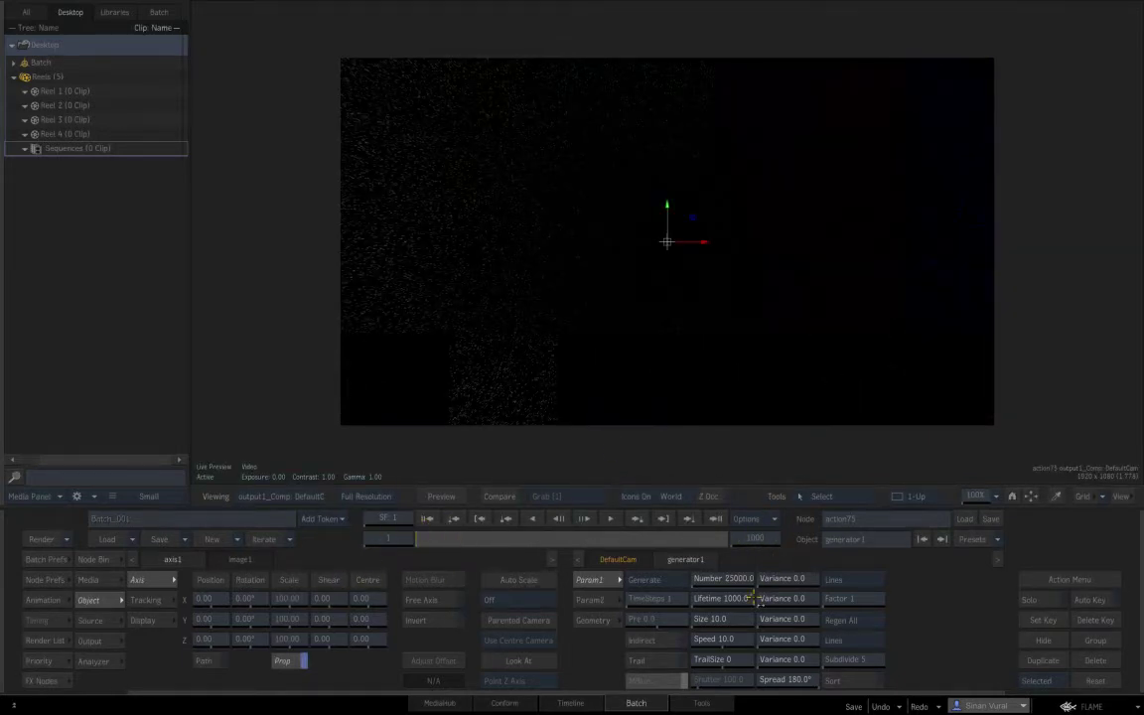
Step: Change the generated particles' shape to Squares
left_click(858, 640)
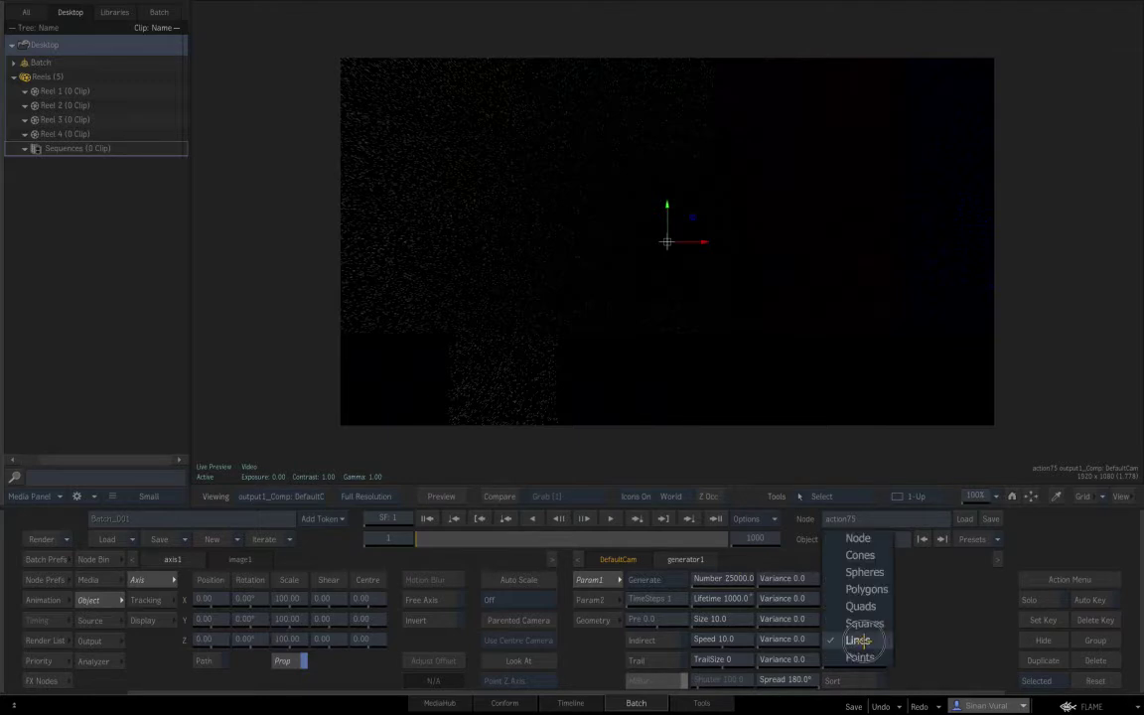
left_click(866, 623)
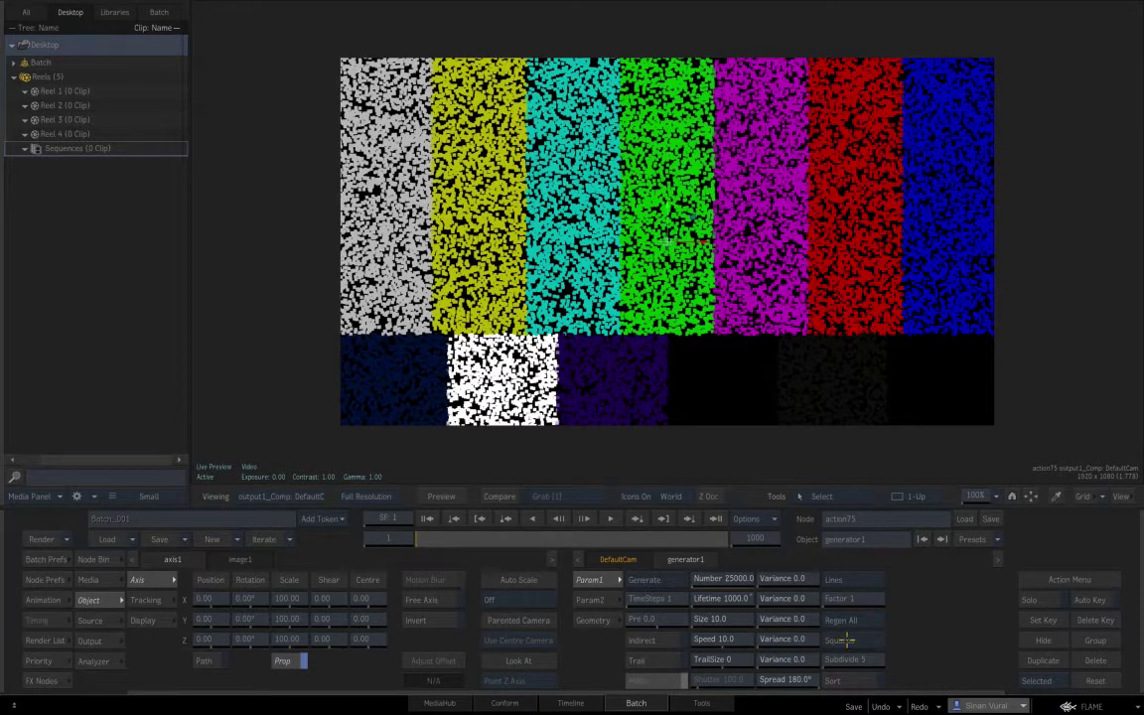
Step: Switch the generated particles' type from Lines to Squares and set the generator's Speed to 0
left_click(860, 638)
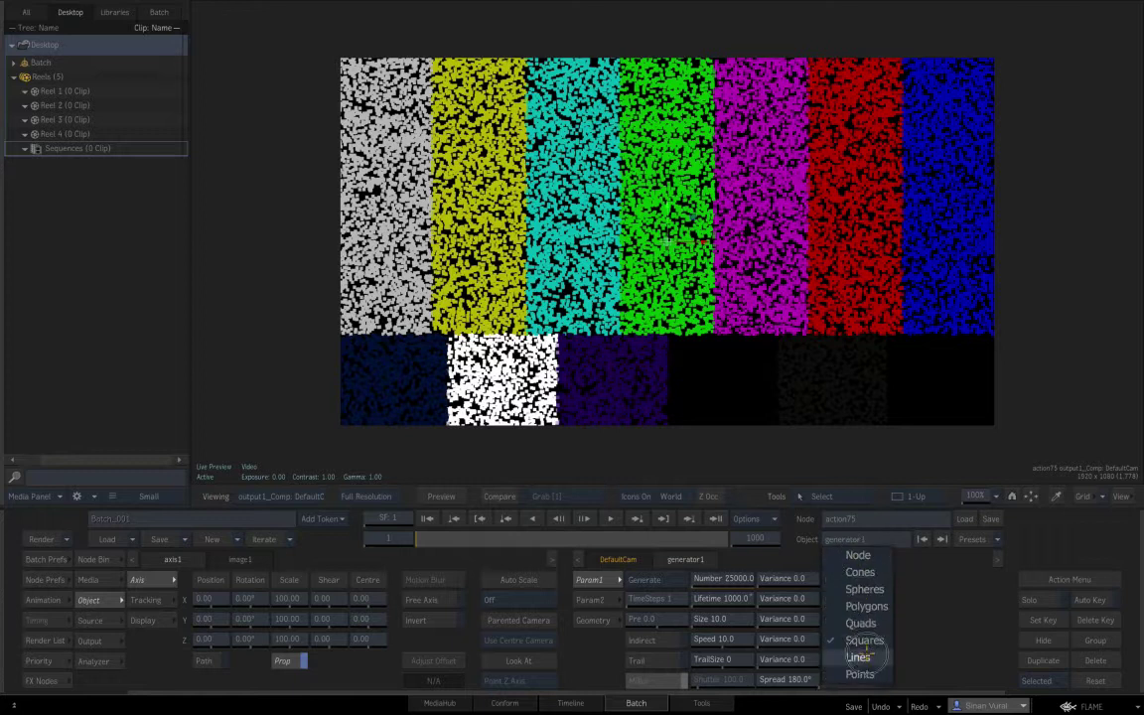
left_click(858, 657)
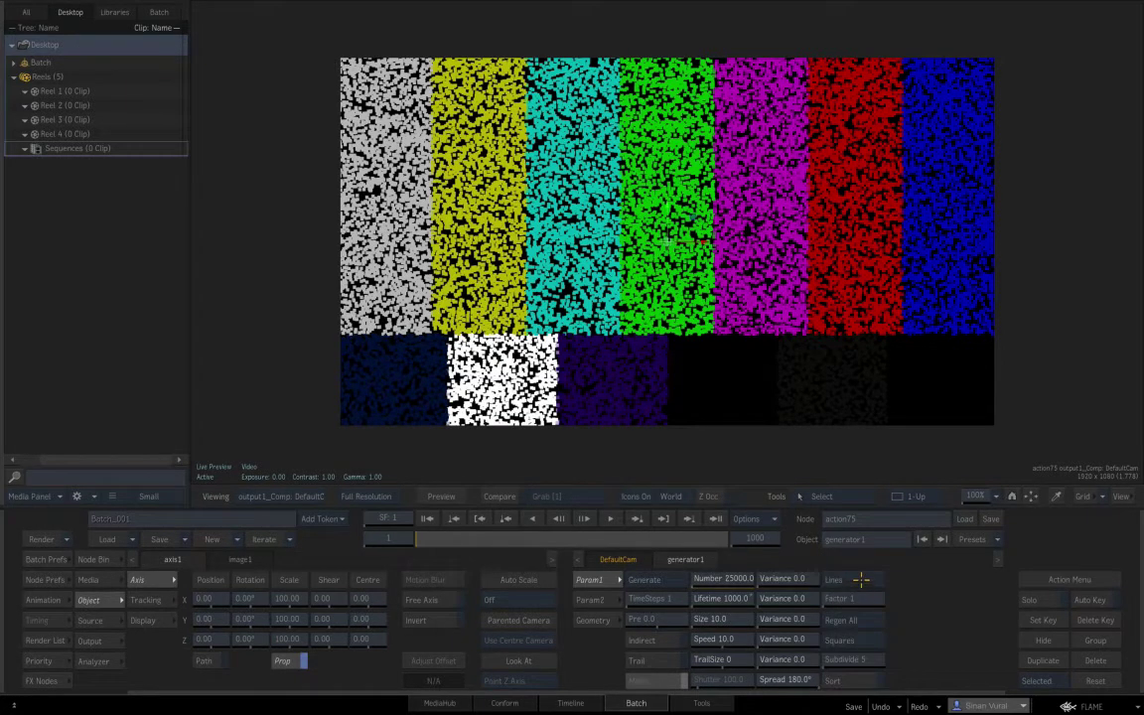
left_click(861, 579)
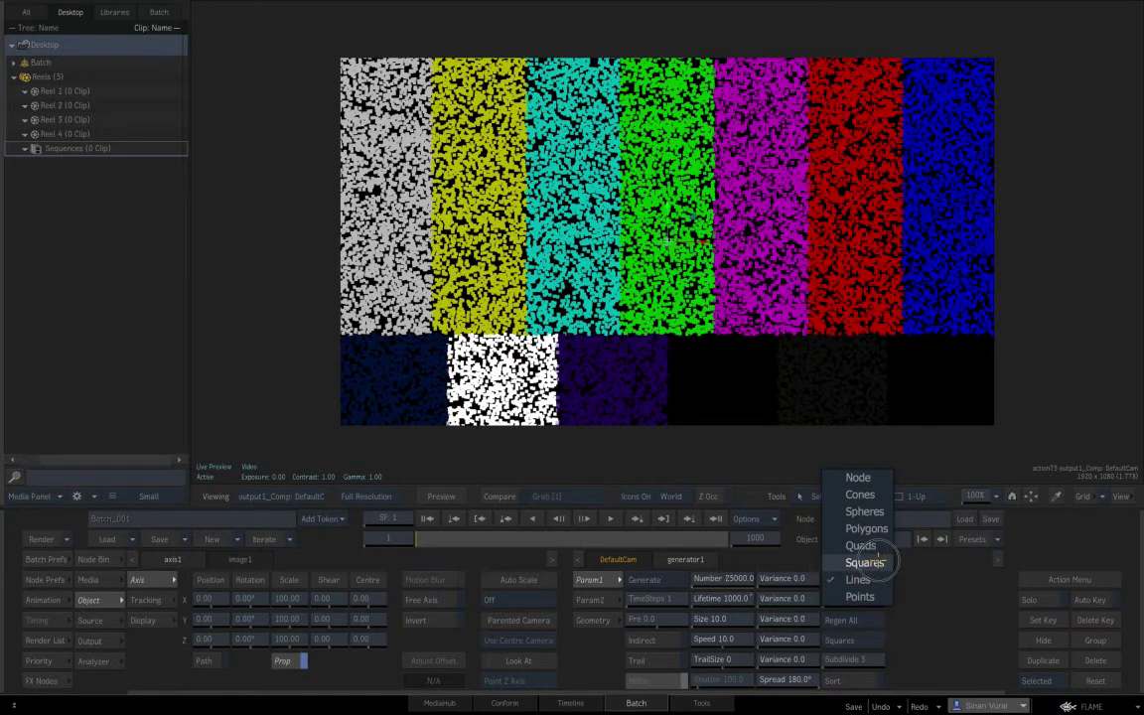
left_click(864, 562)
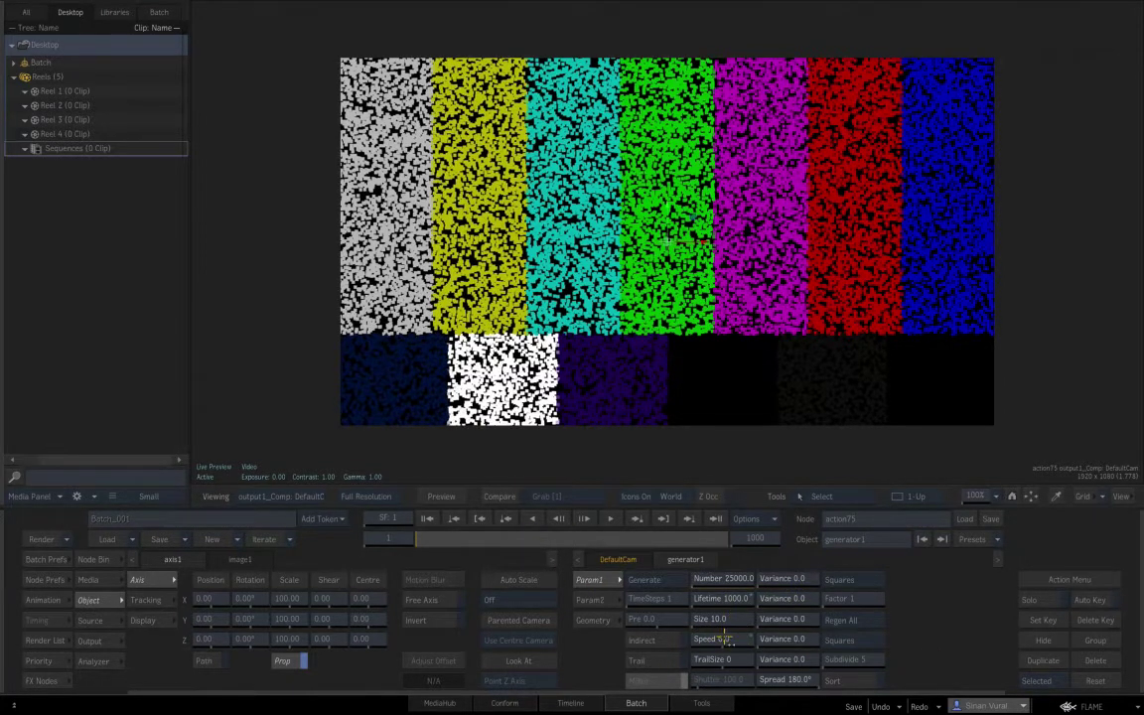
left_click(728, 639)
key("Return")
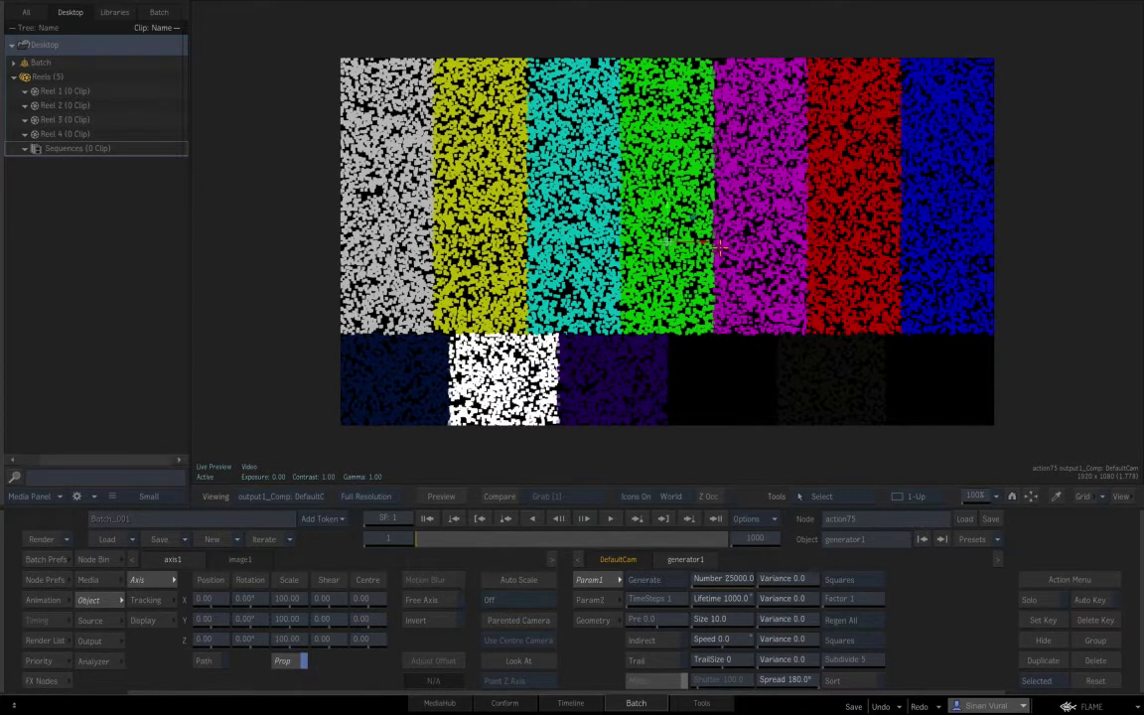
Step: Add a Particle Animator node below the Particle Generator in the Action schematic and set its type to Function
key("F4")
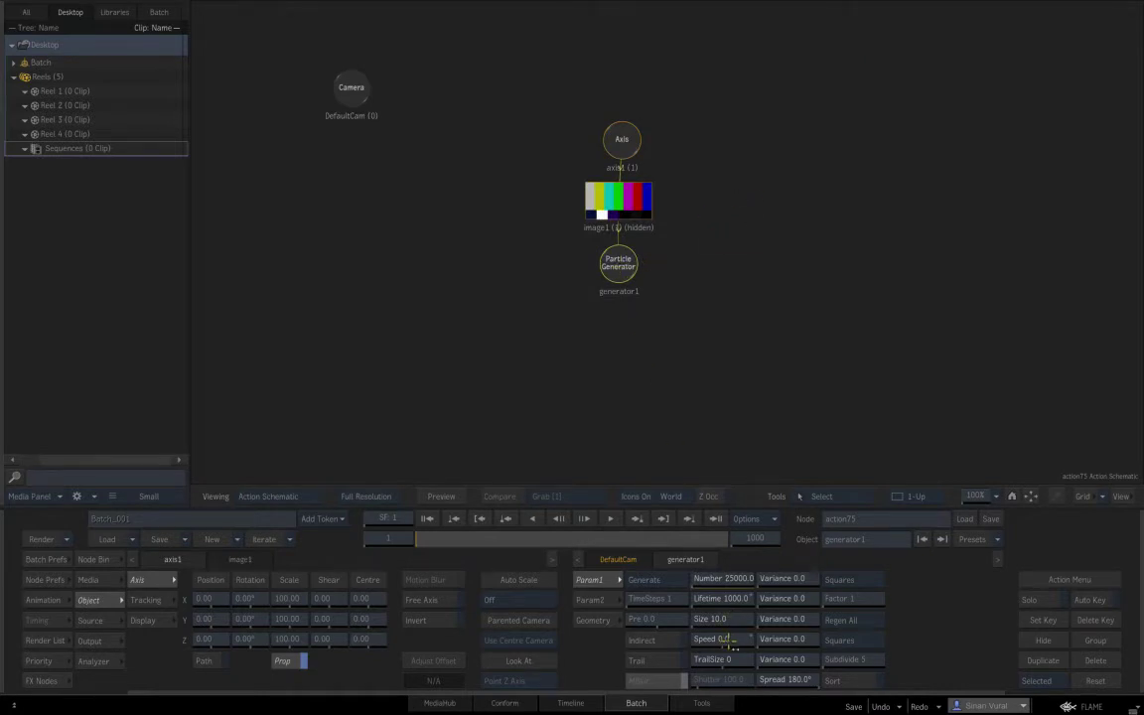
key("ctrl+b")
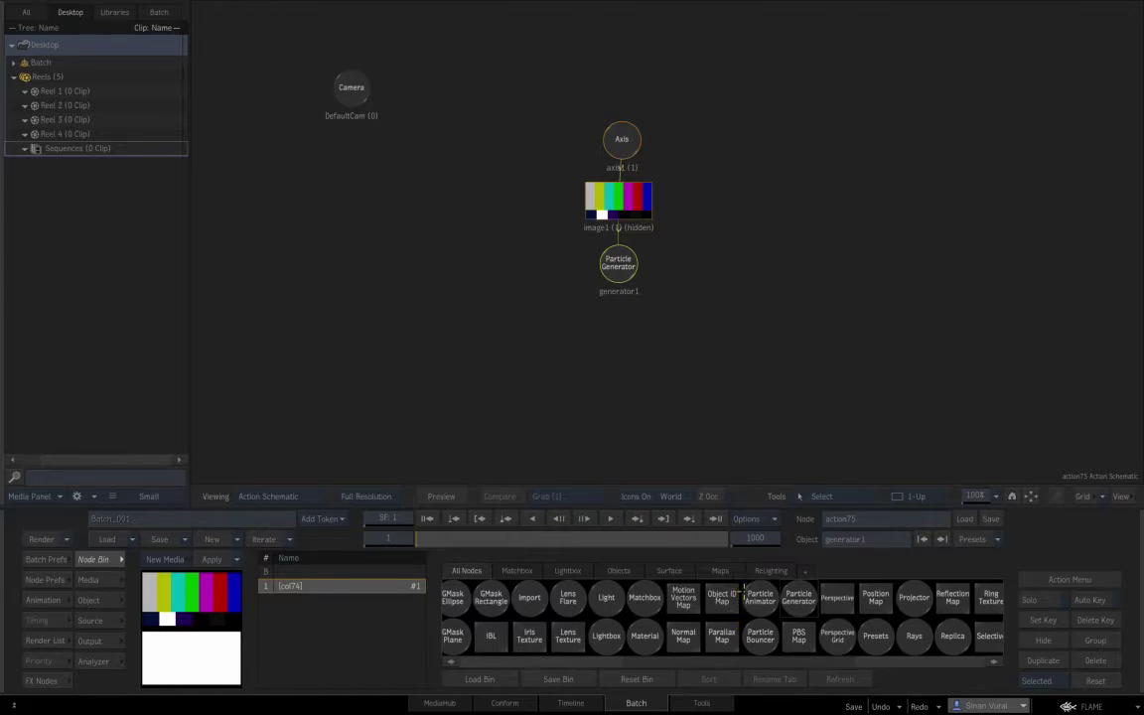
left_click(760, 586)
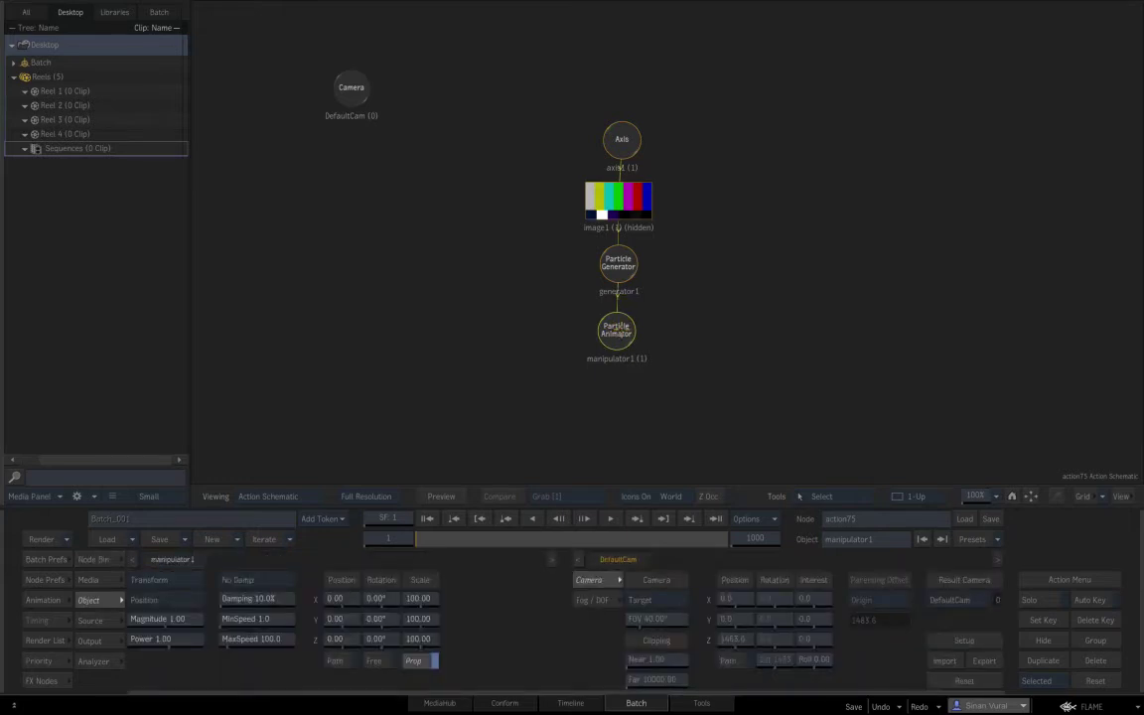
left_click(177, 581)
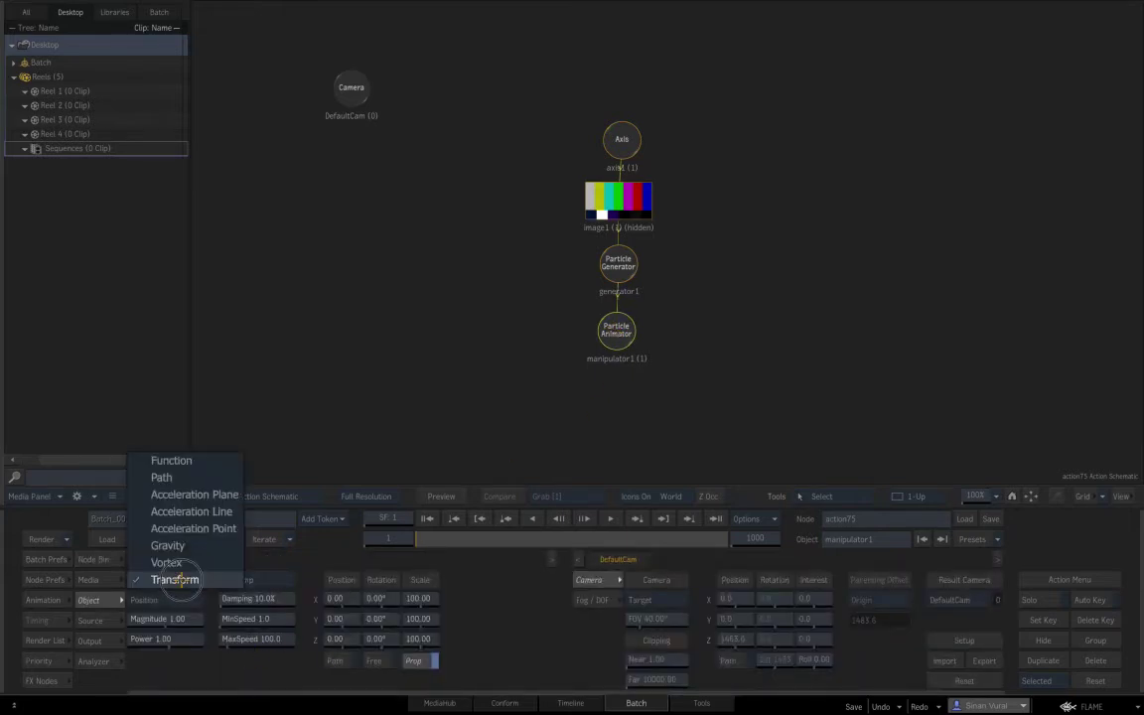
left_click(171, 460)
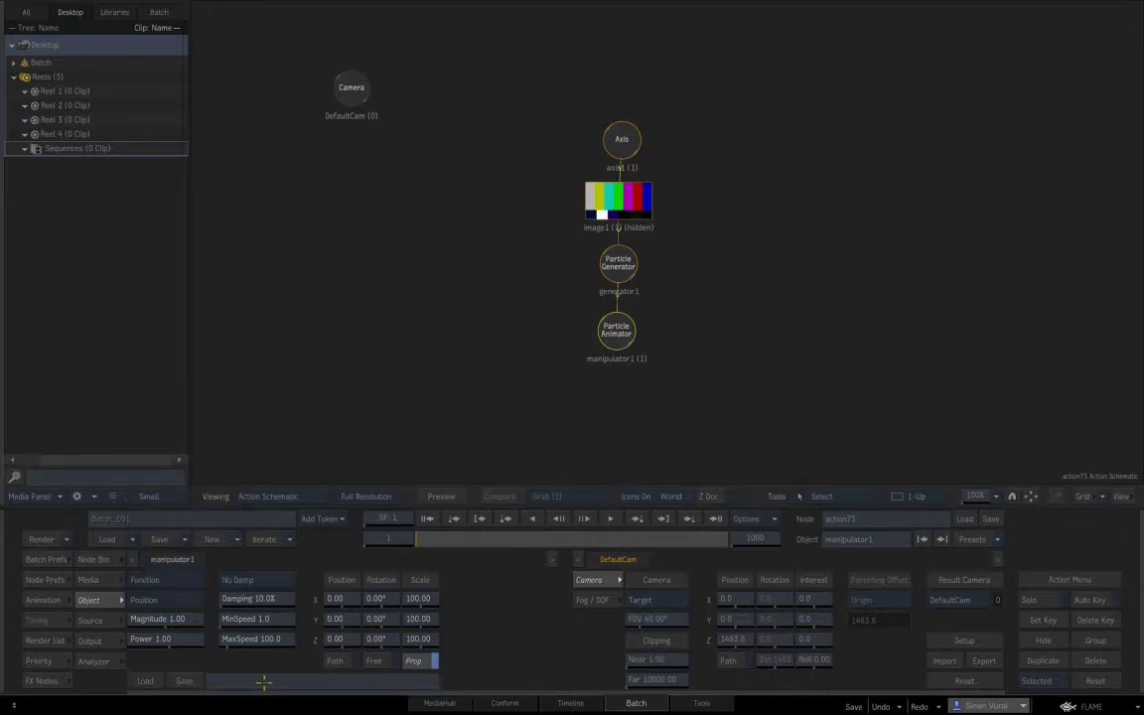
Step: Try to load the turbulence_01 function preset into the particle animator's expression
left_click(146, 682)
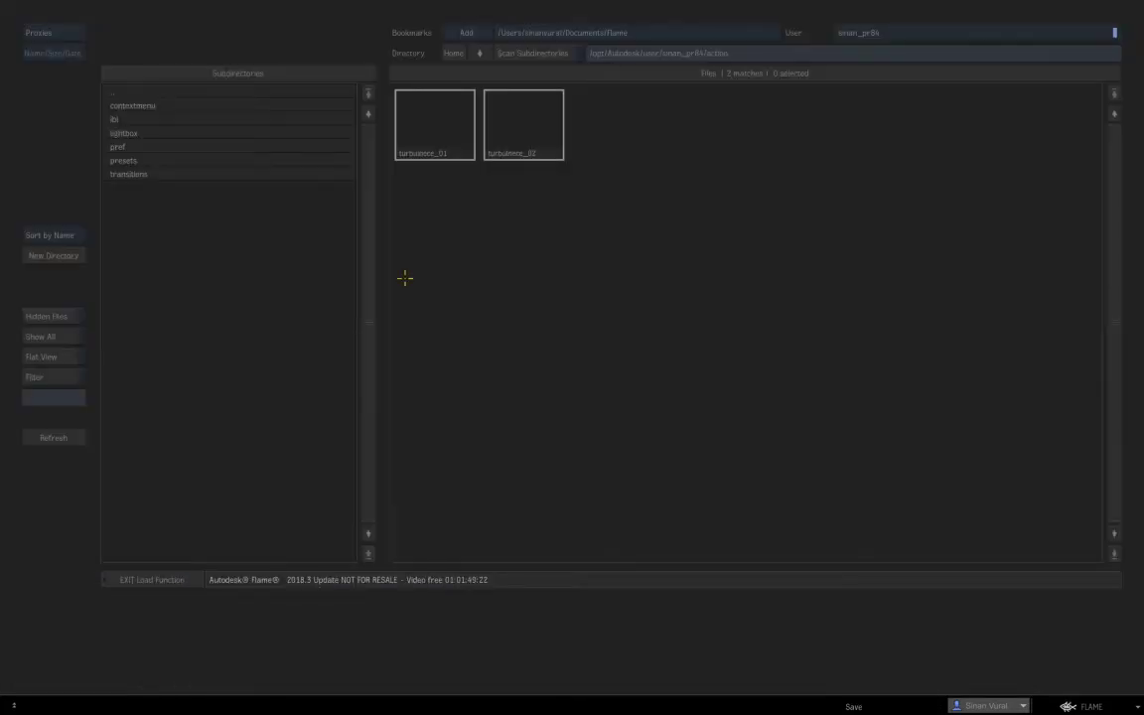
left_click(425, 128)
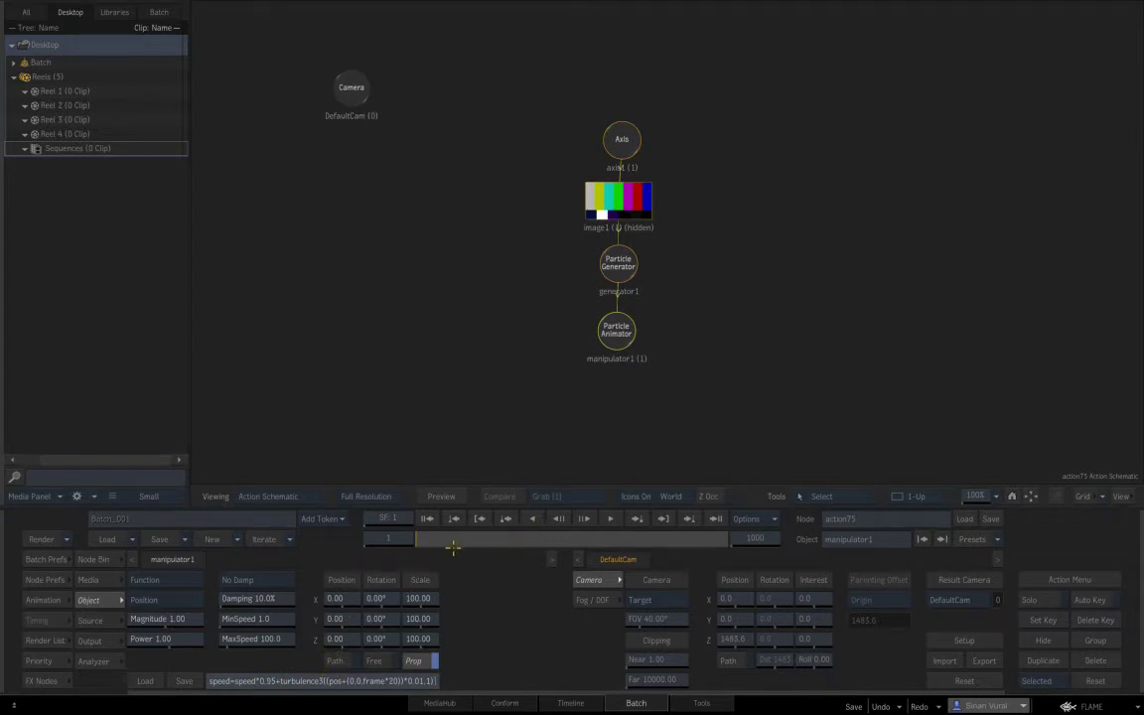
key("Return")
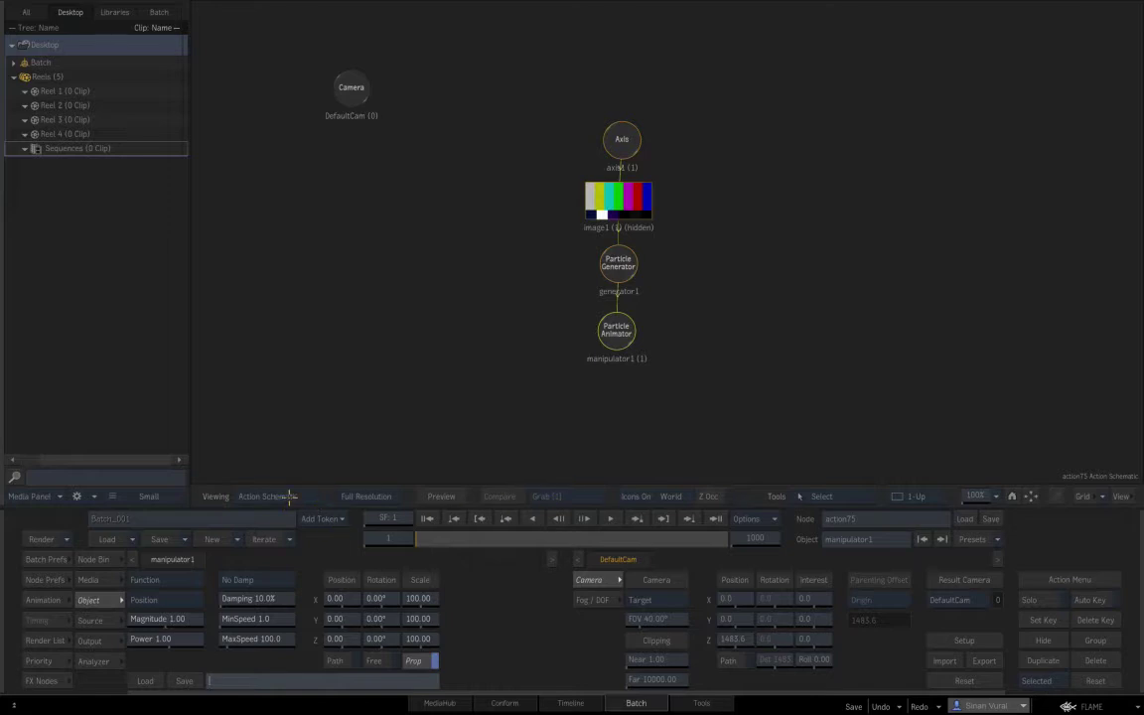
Step: View the composited Action output, play the particle animation, and return to the first frame
left_click(283, 497)
left_click(298, 599)
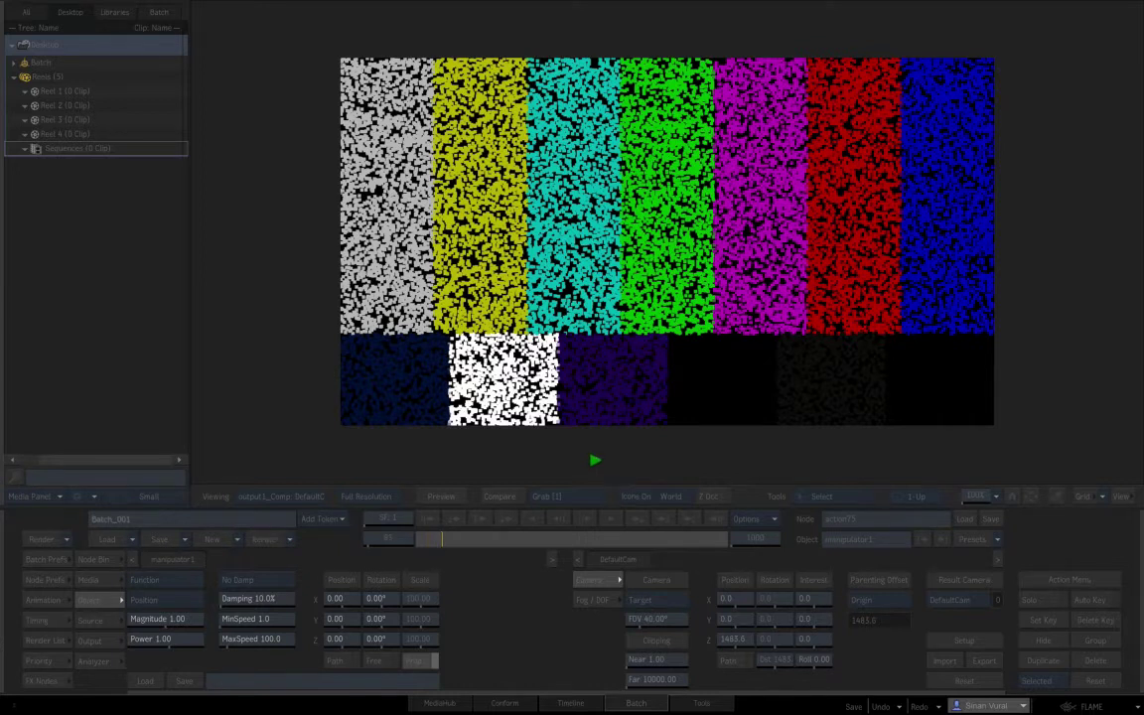
left_click(593, 461)
left_click(427, 519)
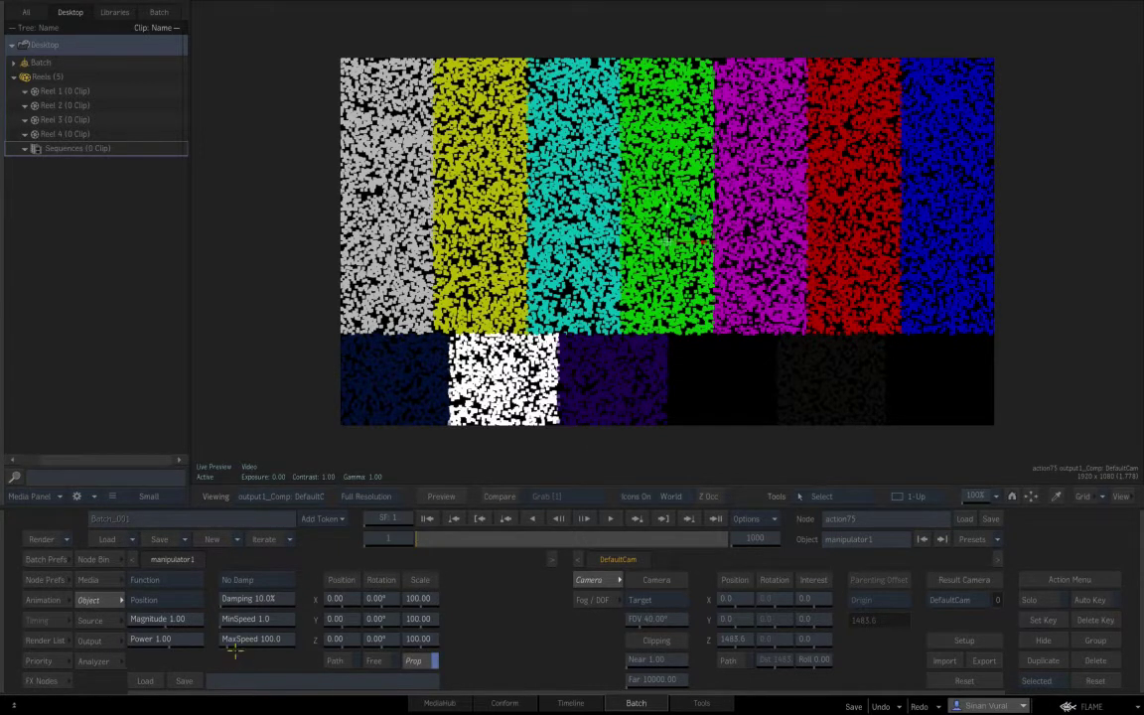
Step: Load the saved turbulence_01 preset as the particle animator's function expression
left_click(242, 682)
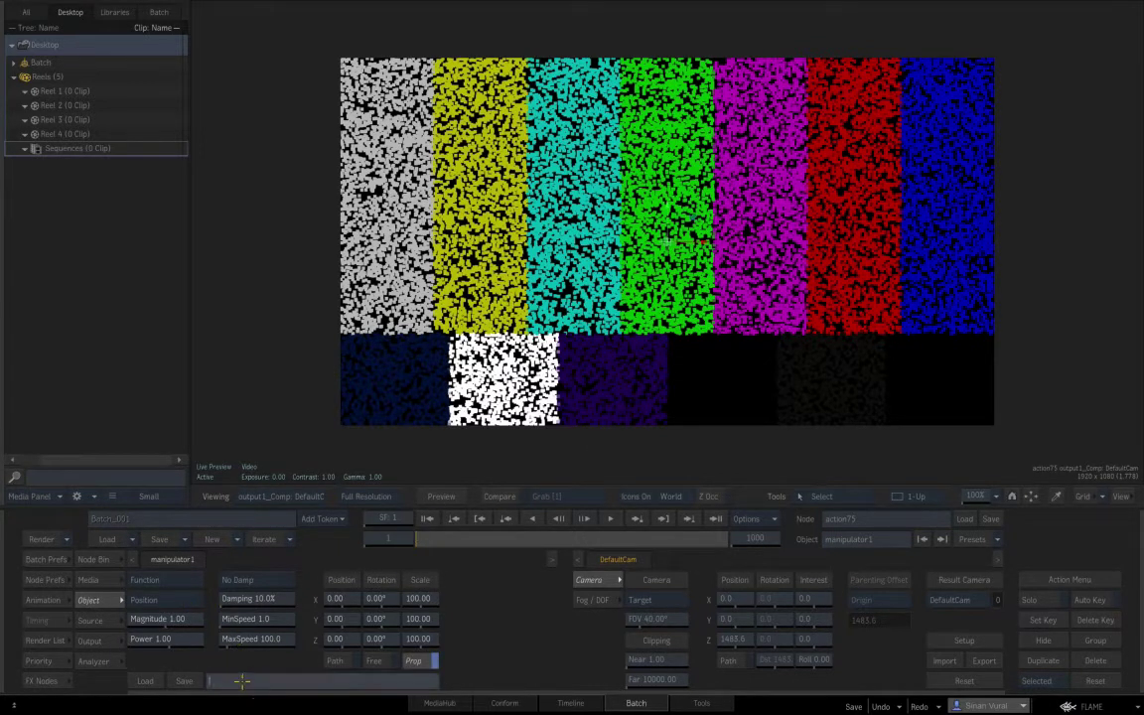
left_click(146, 681)
left_click(439, 117)
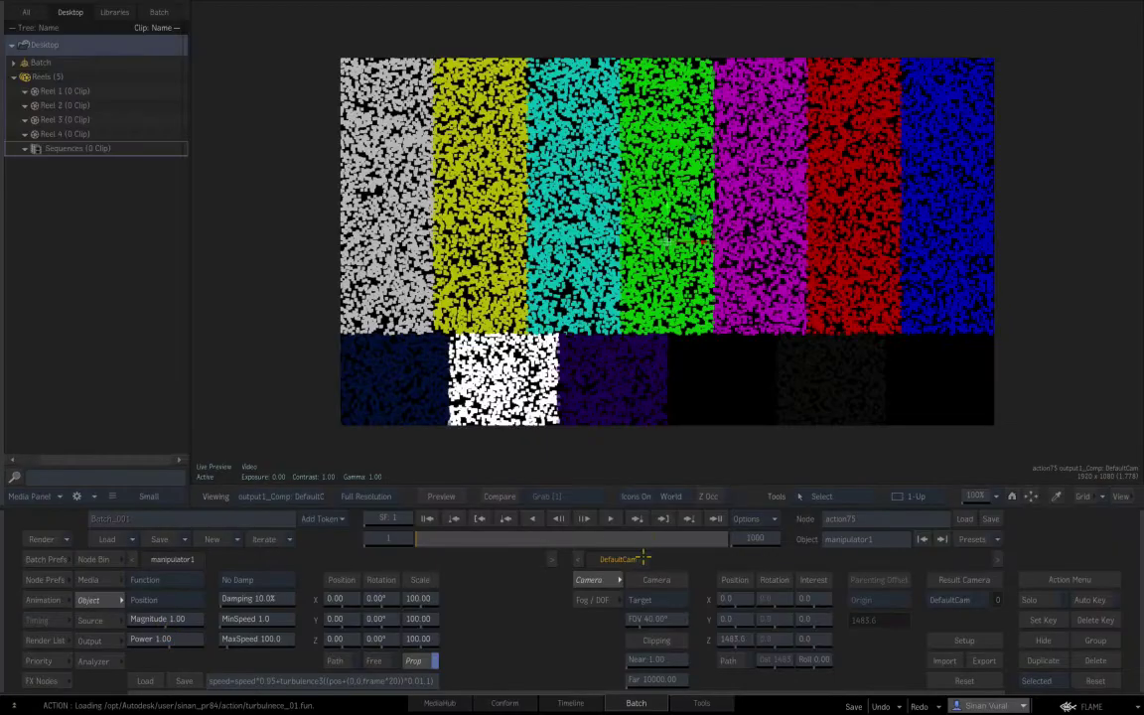
Step: Play back the turbulence-driven particles twice, rewinding to the first frame each time
key("space")
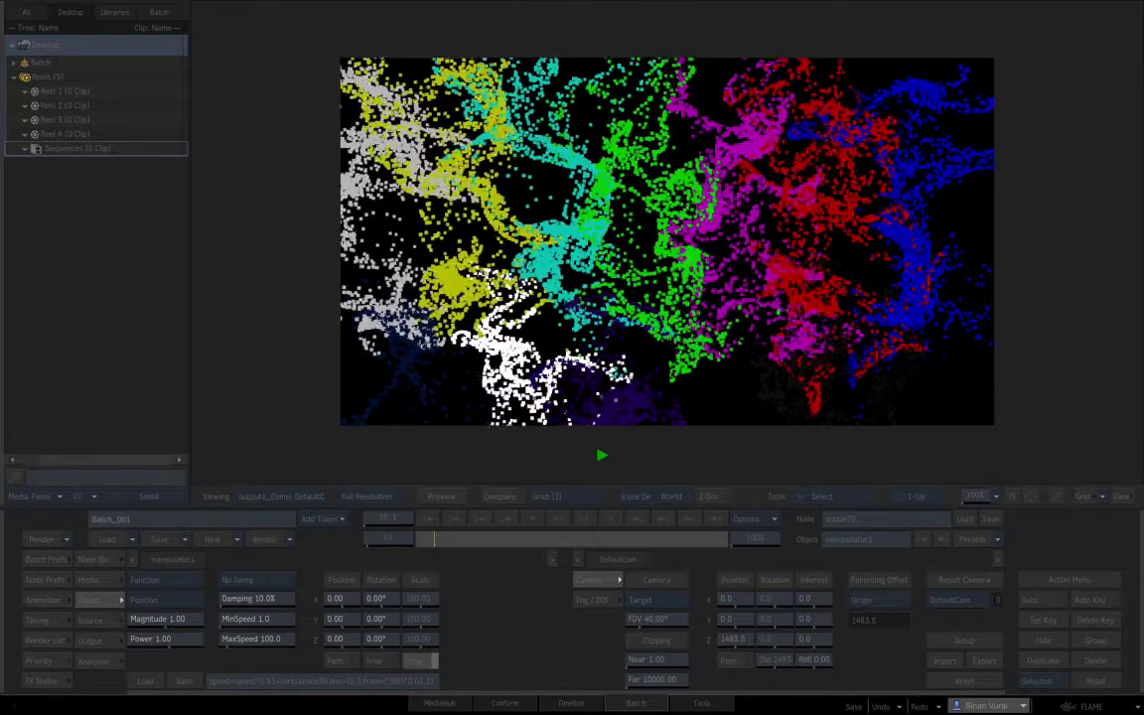
left_click(605, 457)
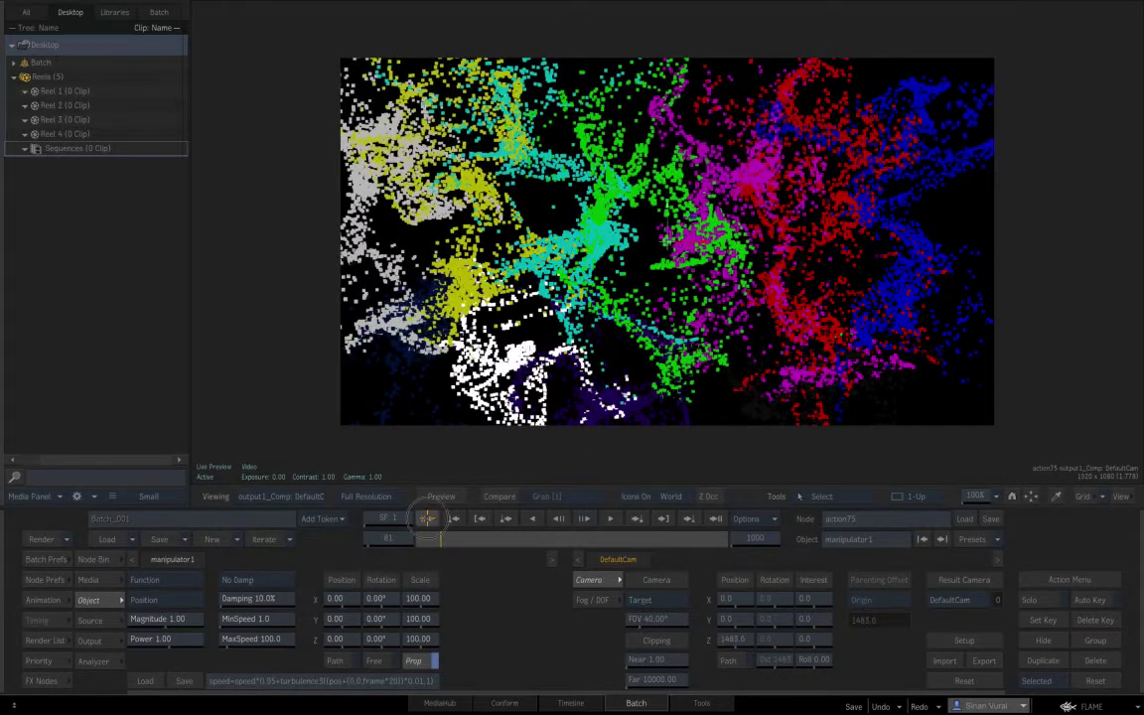
left_click(427, 517)
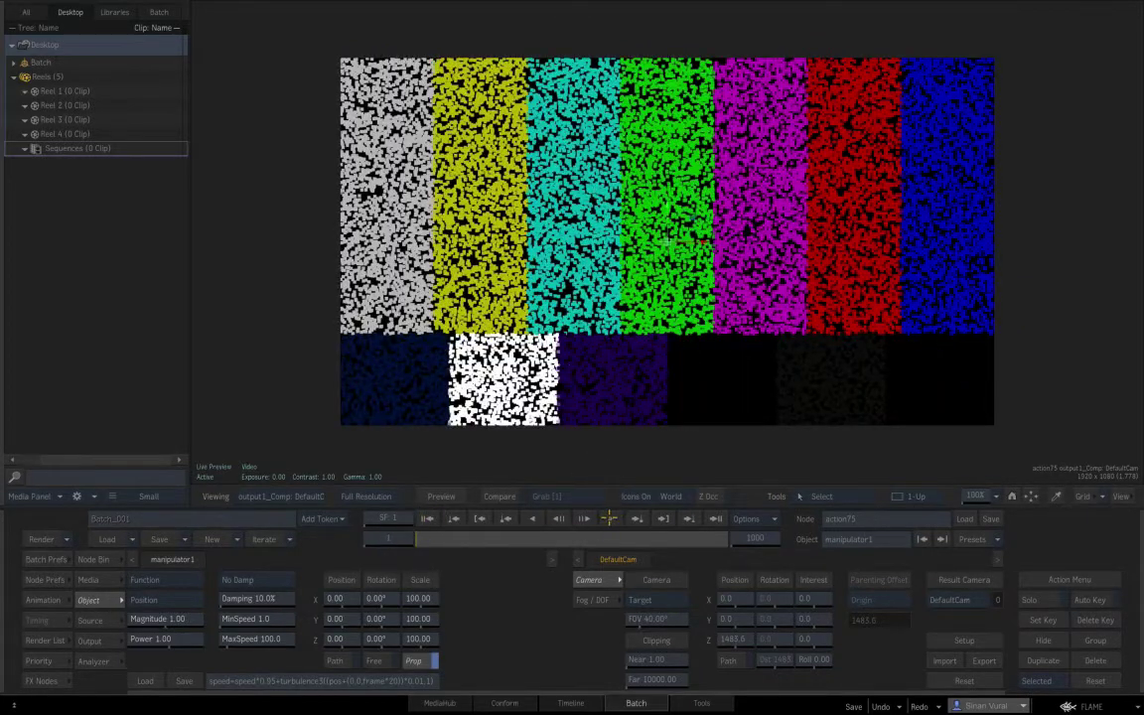
type("9")
left_click(612, 519)
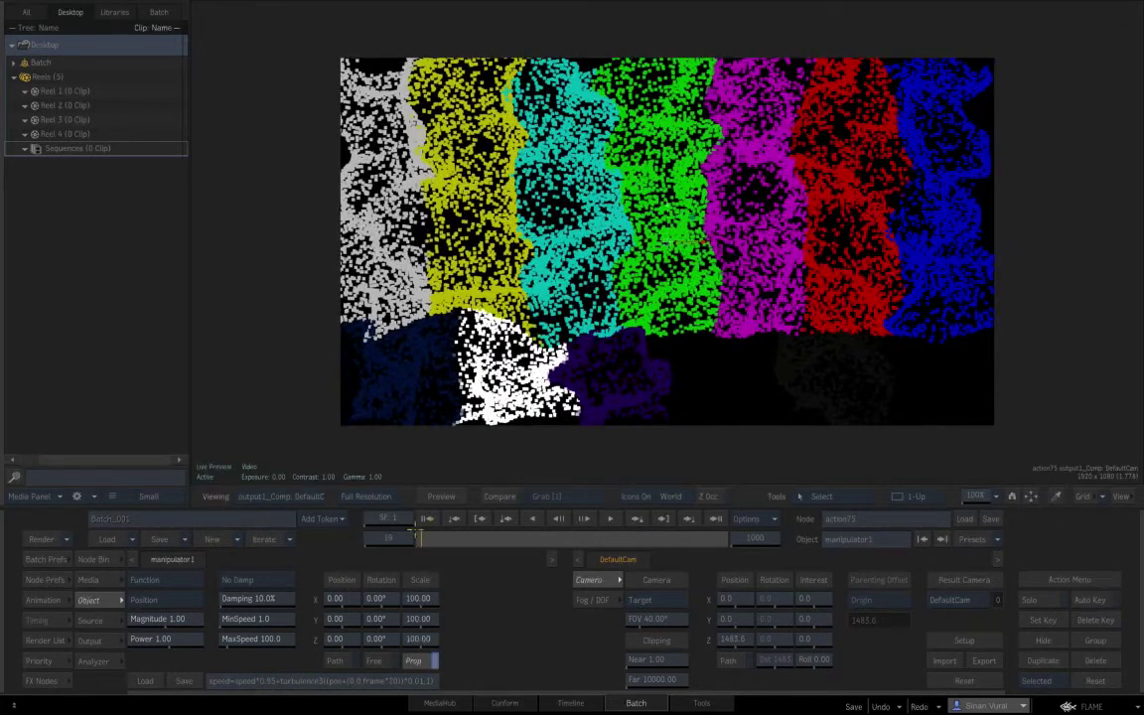
left_click(425, 517)
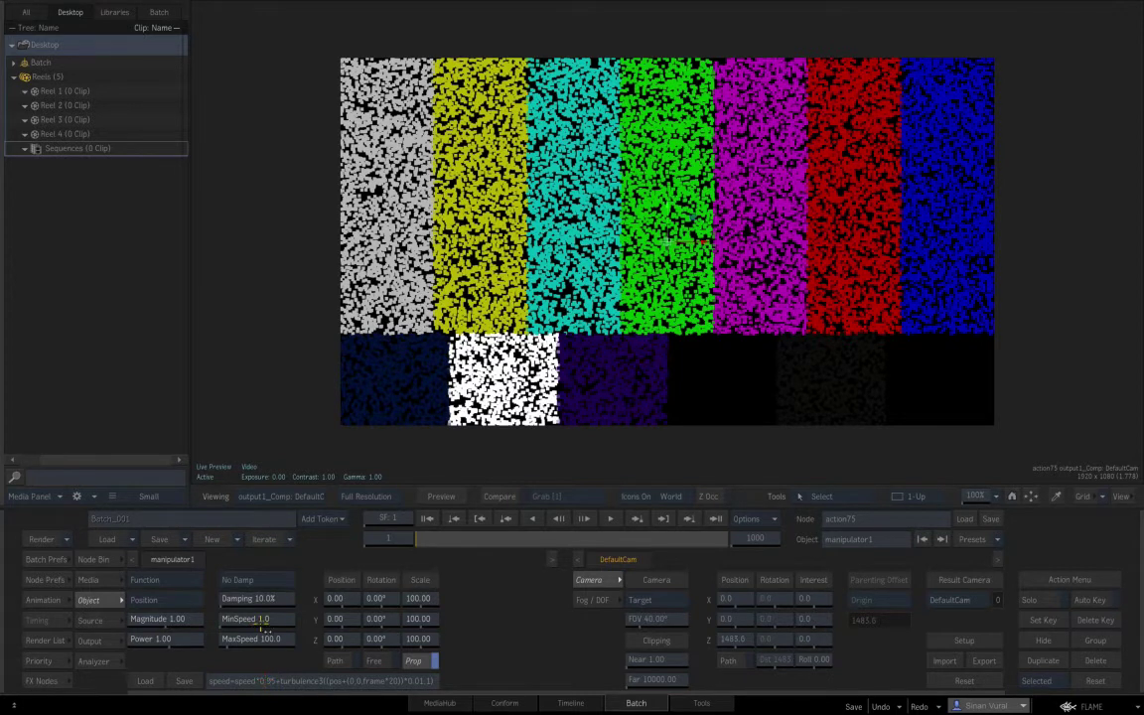
Step: Replace the 0.95 speed multiplier in the animator's function expression with minSpeed
left_click(266, 680)
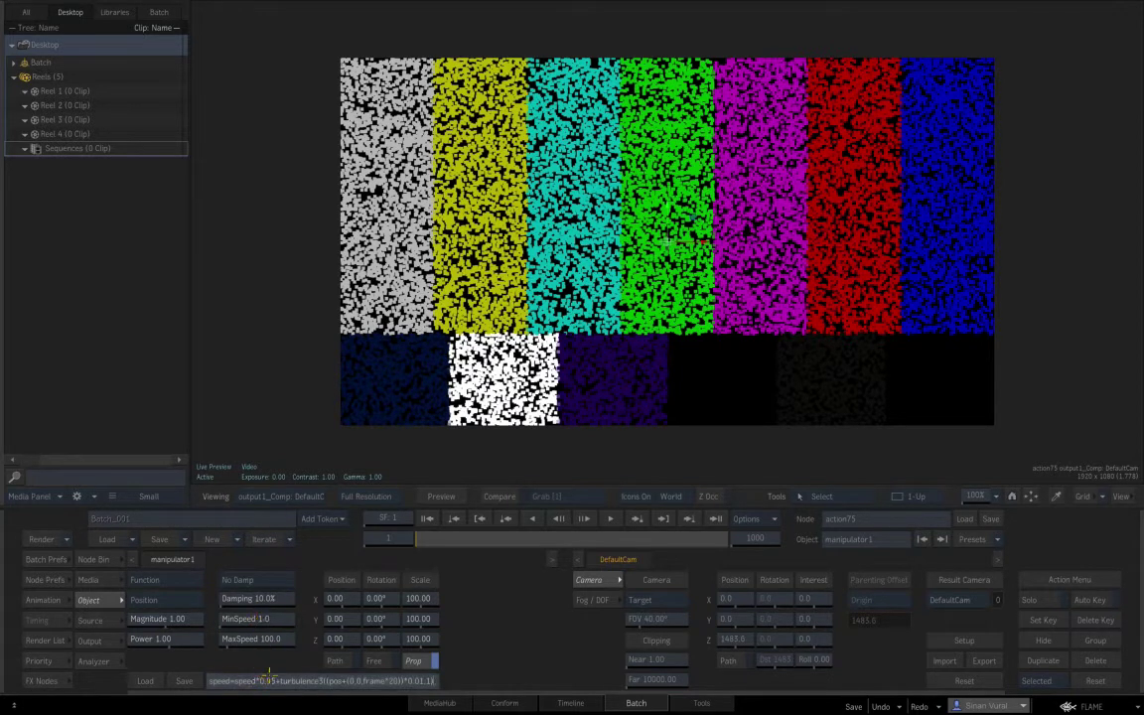
left_click(272, 680)
key("BackSpace")
key("BackSpace")
key("BackSpace")
key("Delete")
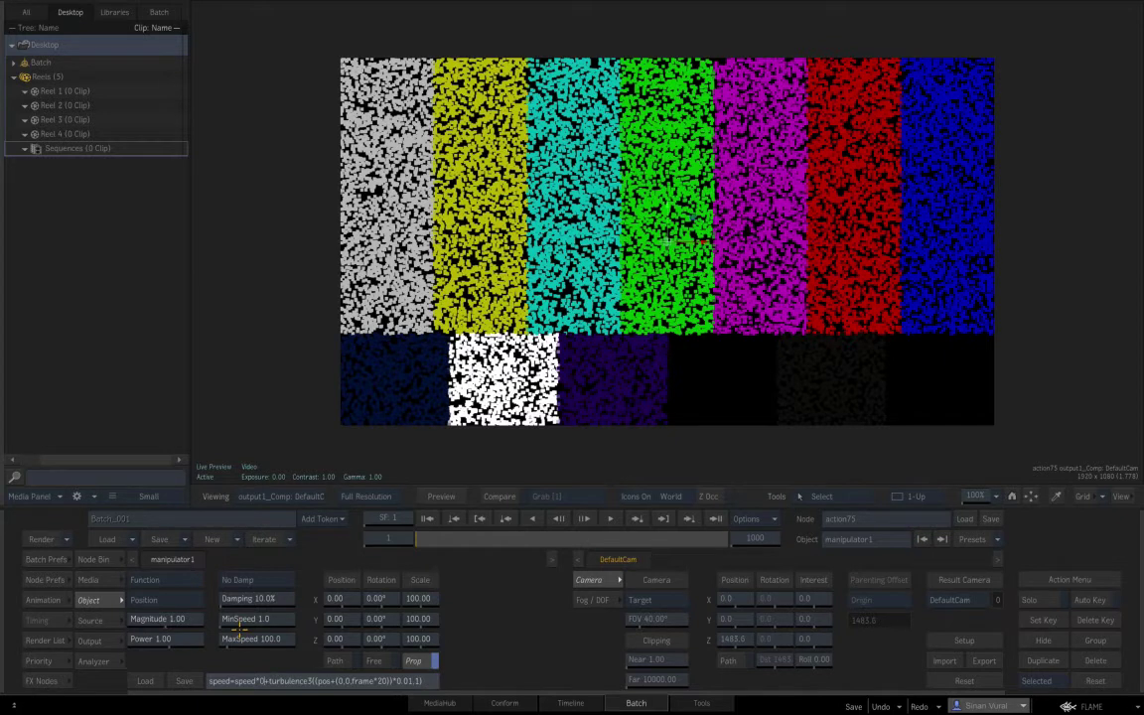
type("minSpee")
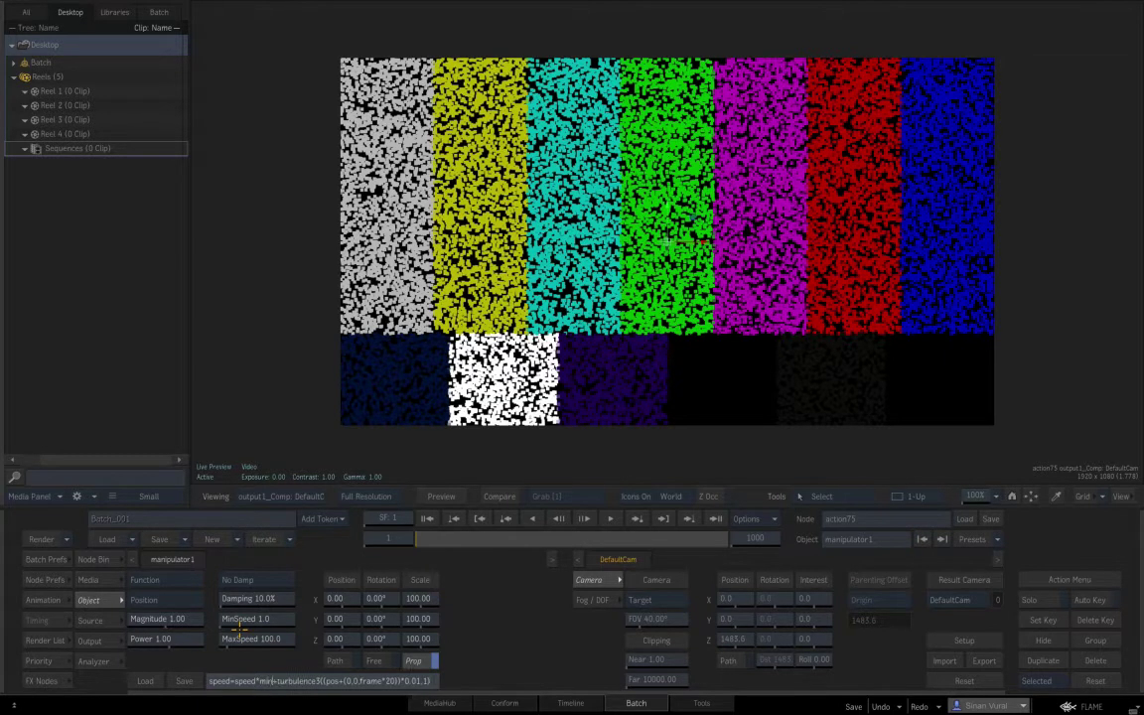
type("d")
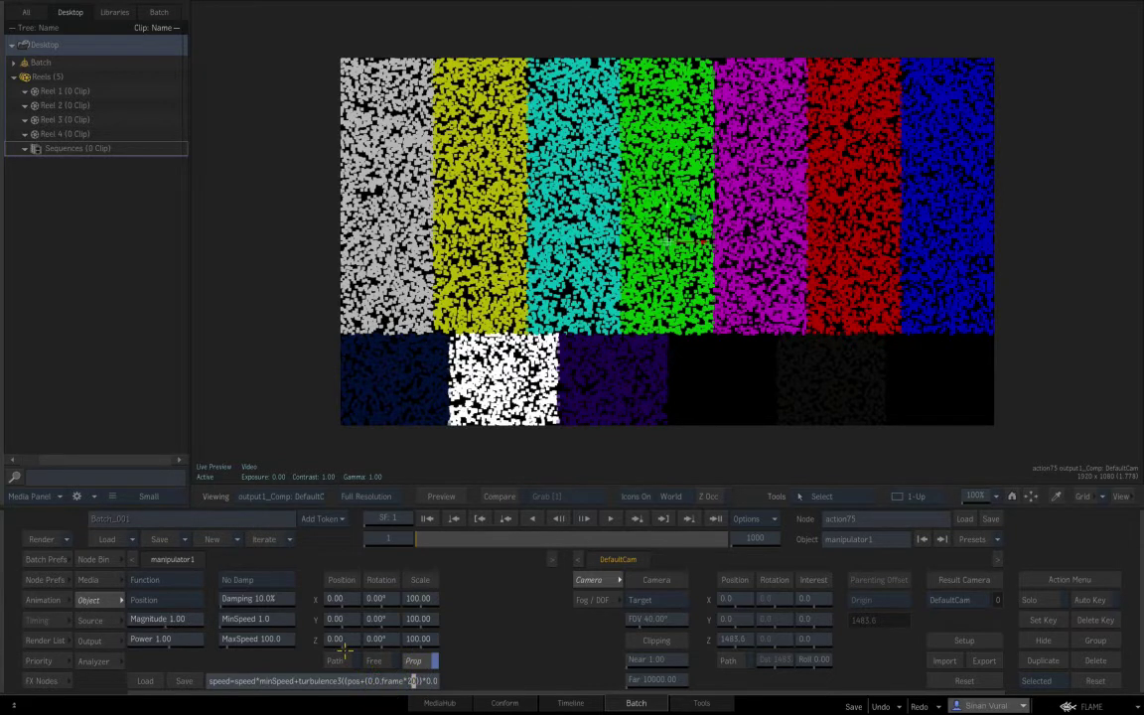
Step: Replace the frame multiplier 20 with magnitude and the 0.01 scale factor with power in the function expression
key("BackSpace")
type("magnitude")
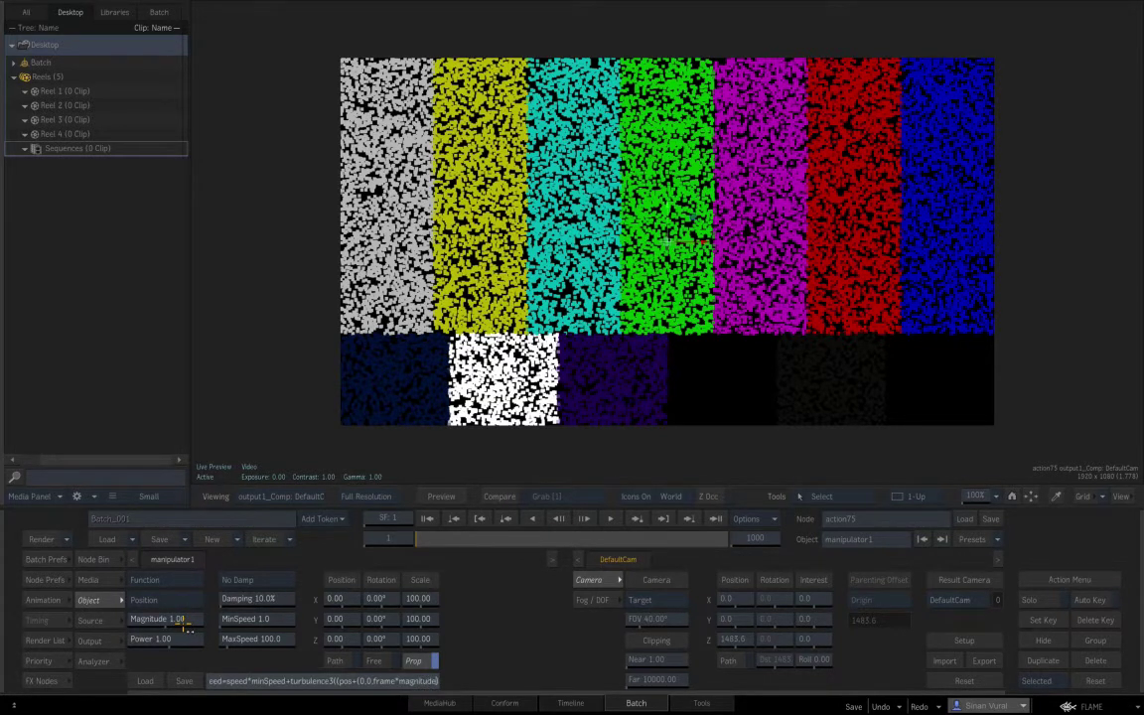
left_click_drag(433, 681, 452, 684)
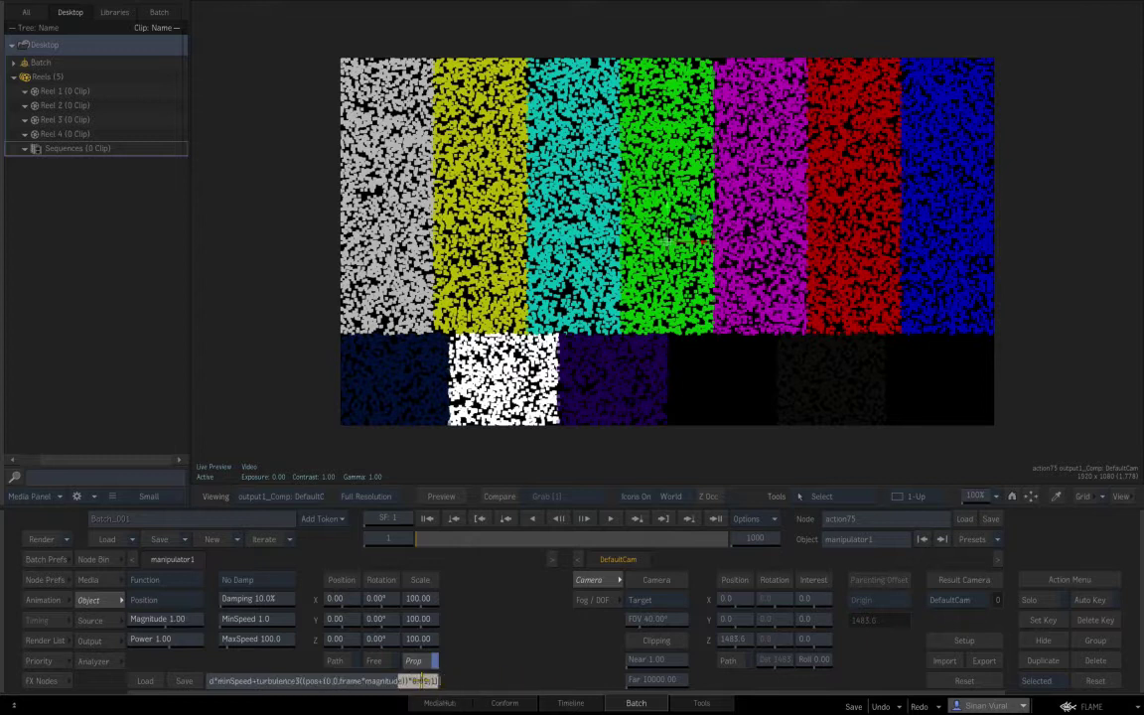
left_click(423, 681)
key("BackSpace")
key("BackSpace")
type("power,")
key("Return")
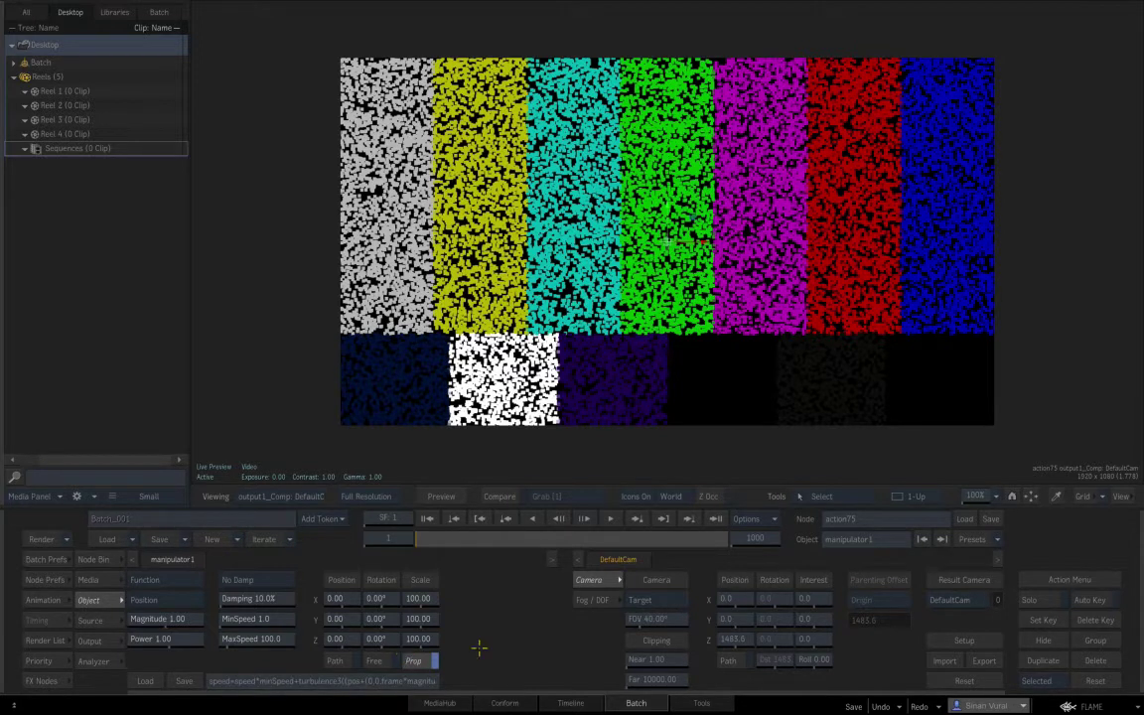
Step: Set the animator's MinSpeed to 0.9, Power to 0.01 and Magnitude to 20, and preview the animation
left_click(277, 619)
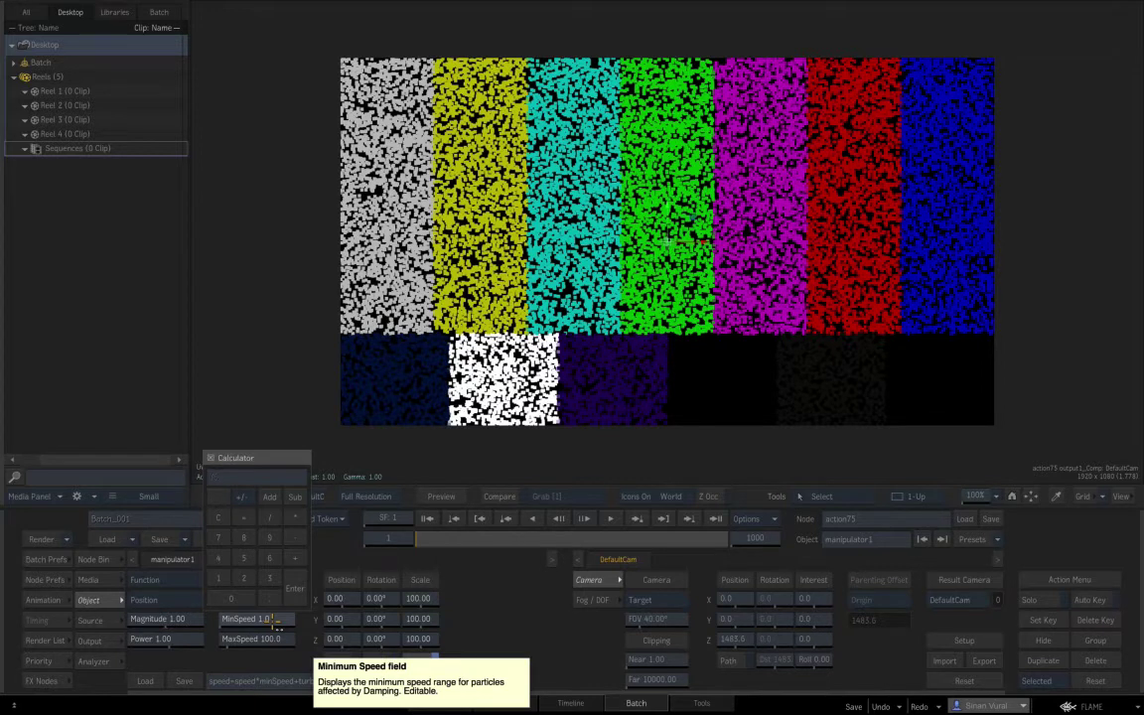
type("0")
key("Return")
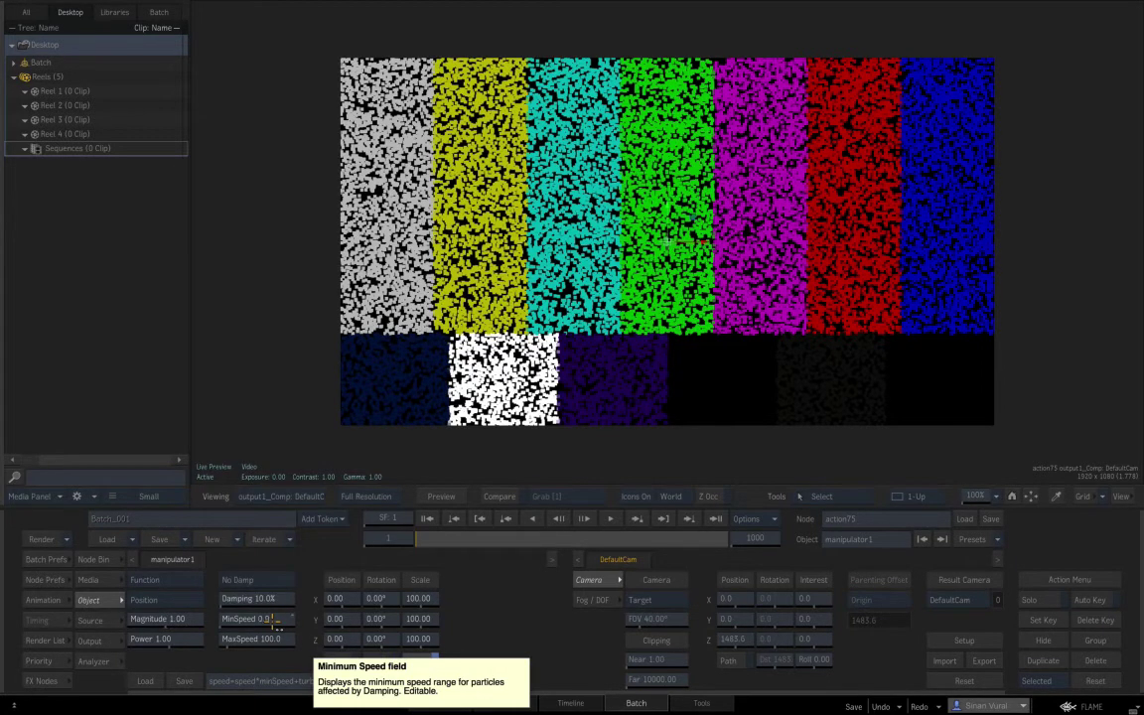
left_click(187, 636)
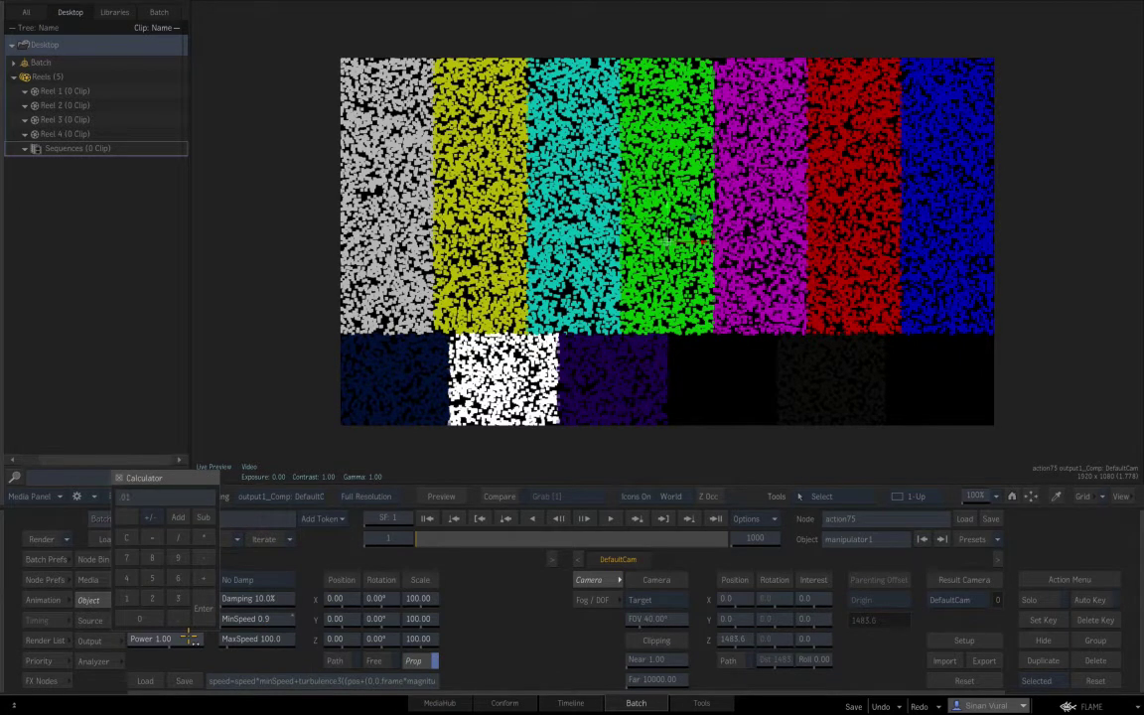
key("Return")
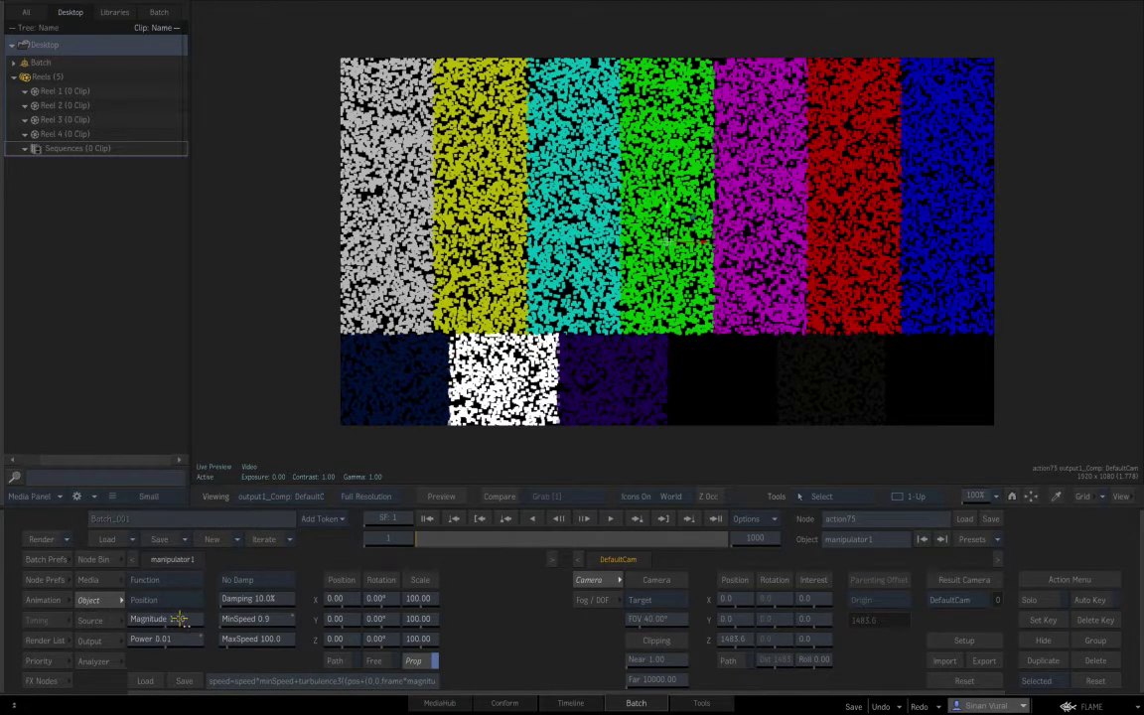
left_click(182, 618)
type("20")
key("Return")
left_click(593, 519)
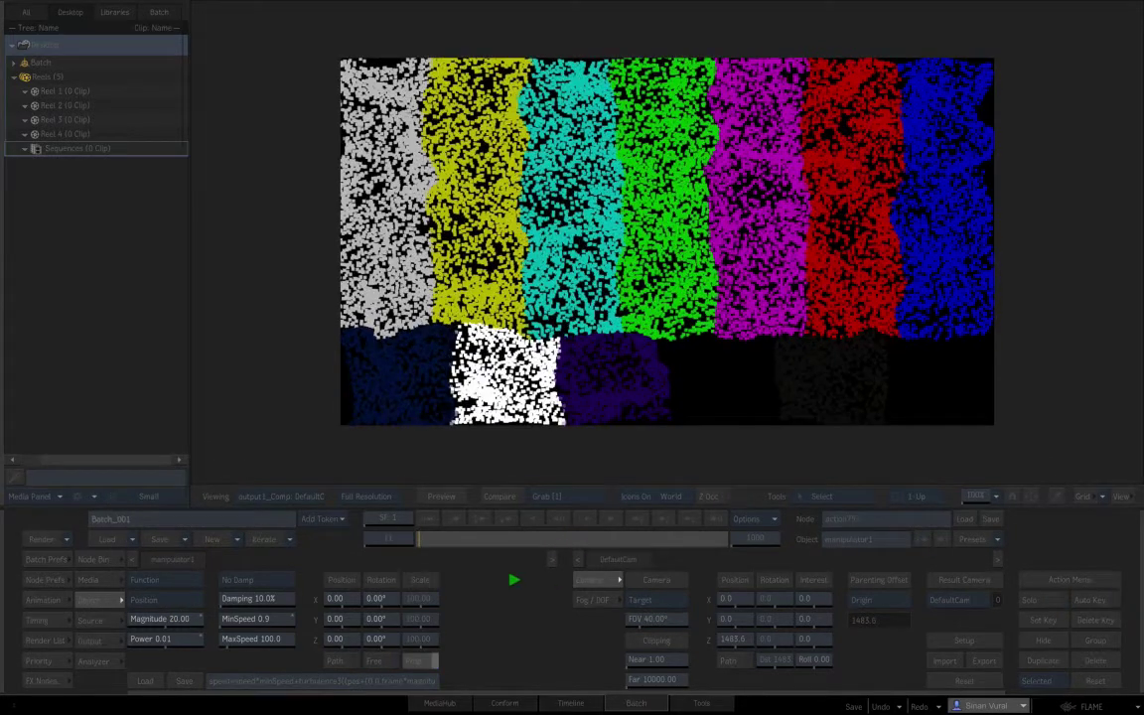
left_click(527, 567)
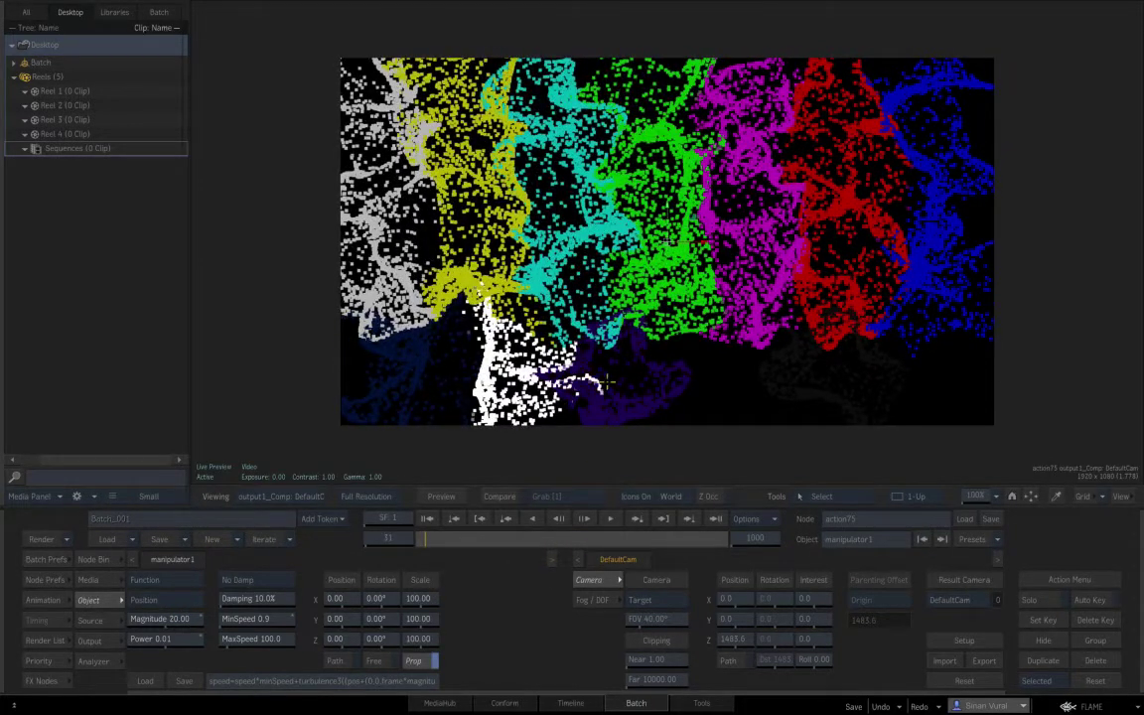
Step: Return to the first frame, set the Particle Animator's Power to 0.02, and play back the turbulence
left_click(428, 520)
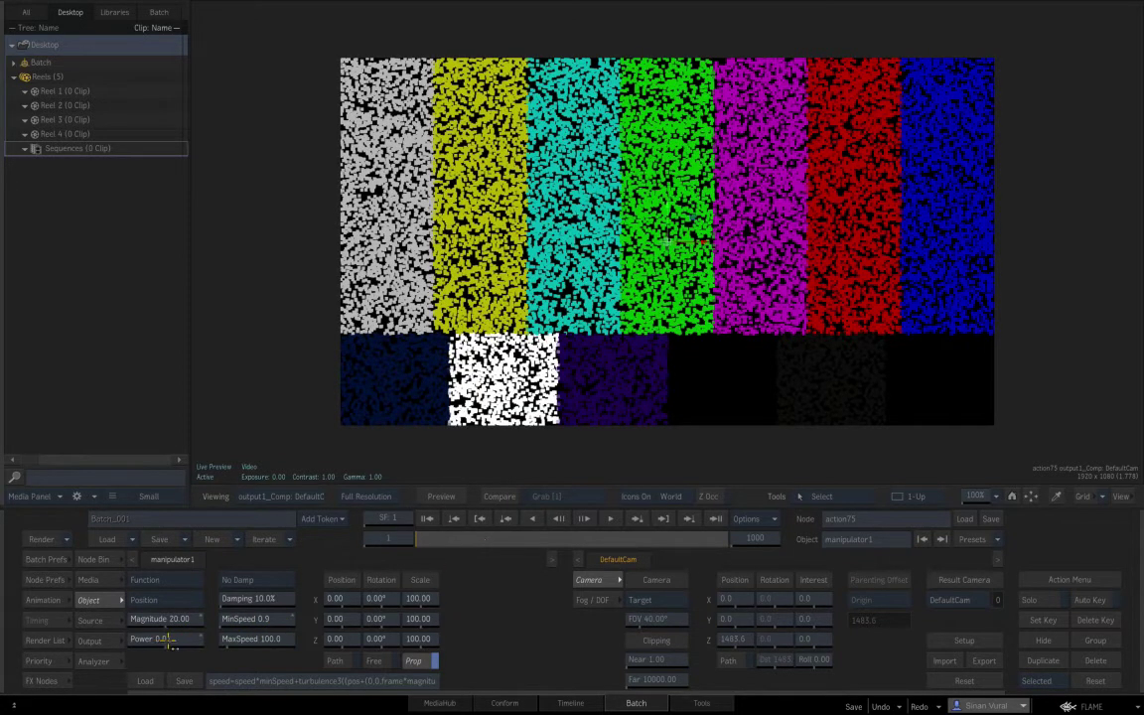
left_click(166, 636)
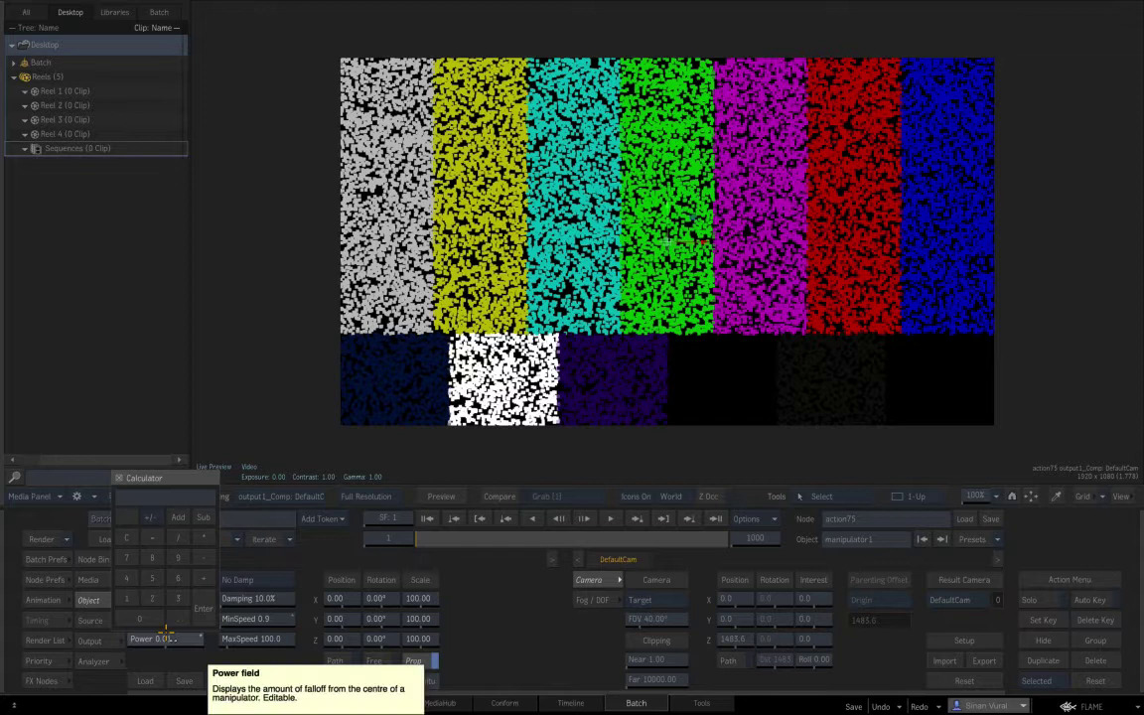
type("0.01")
key("Return")
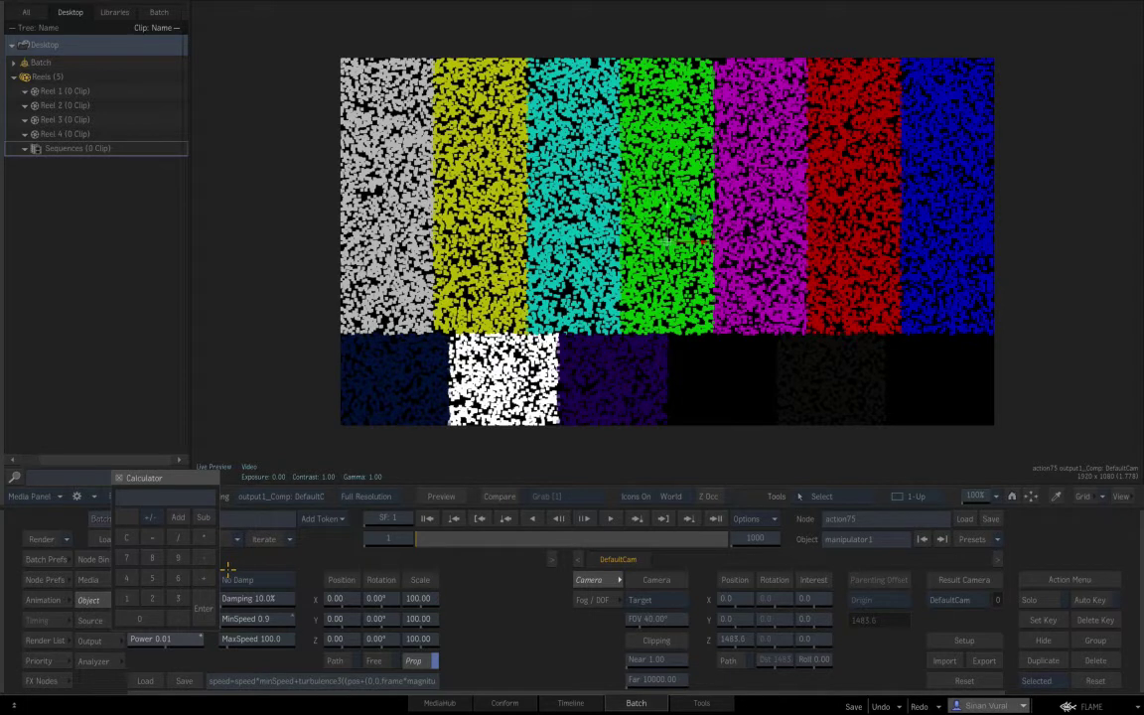
key("Return")
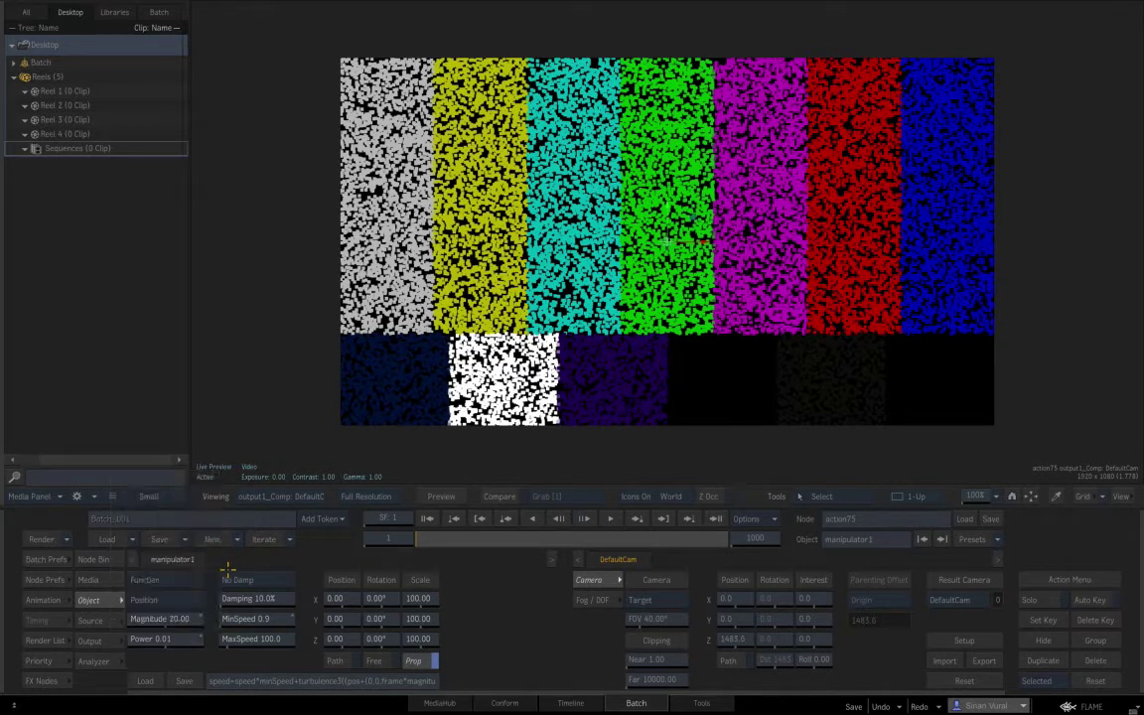
left_click(604, 517)
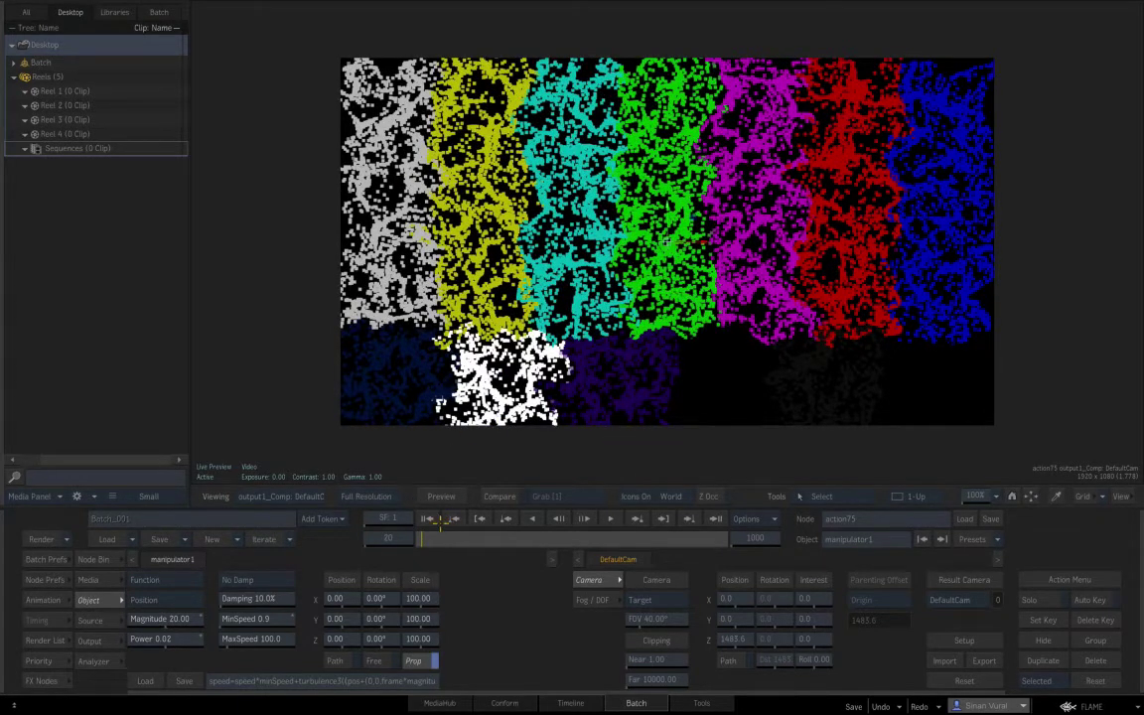
left_click(427, 518)
left_click(609, 518)
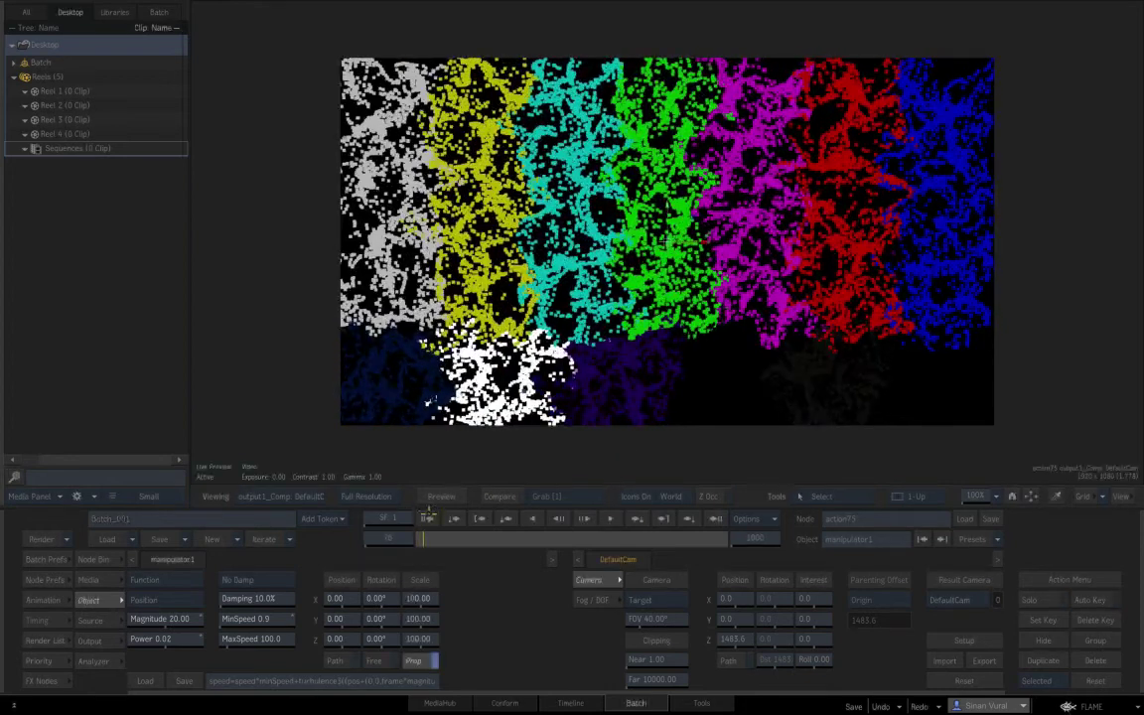
Step: Lower the animator's Power to below 0.01, play back the particles and return to the first frame
left_click(167, 638)
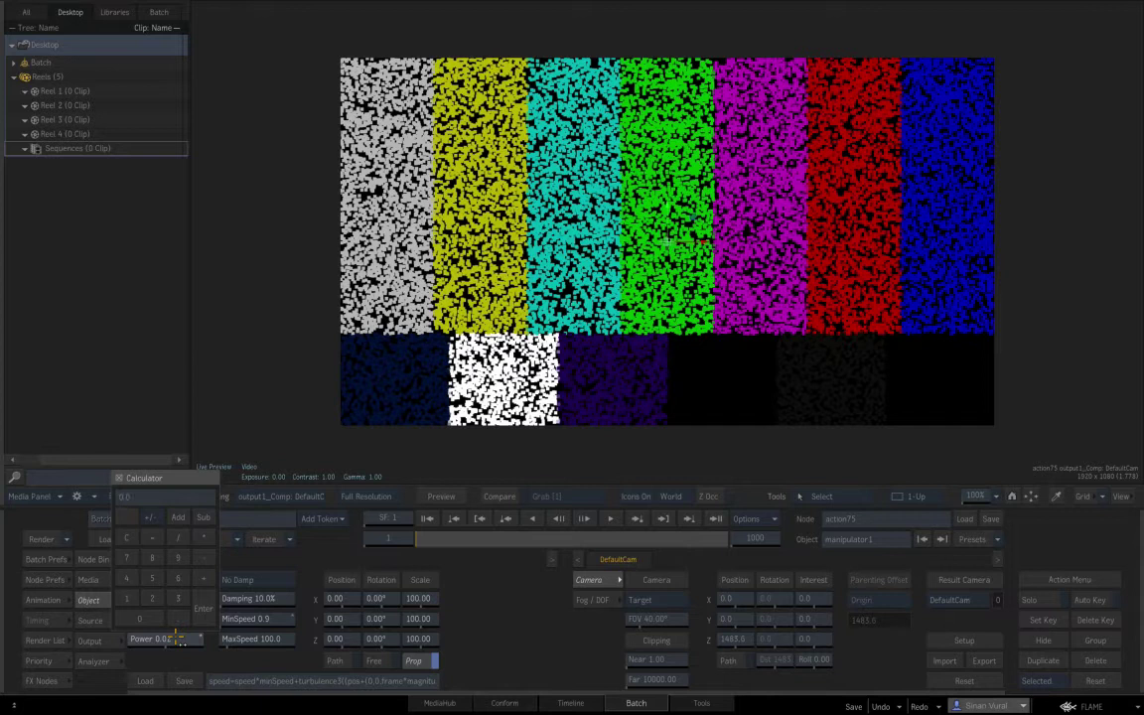
key("Return")
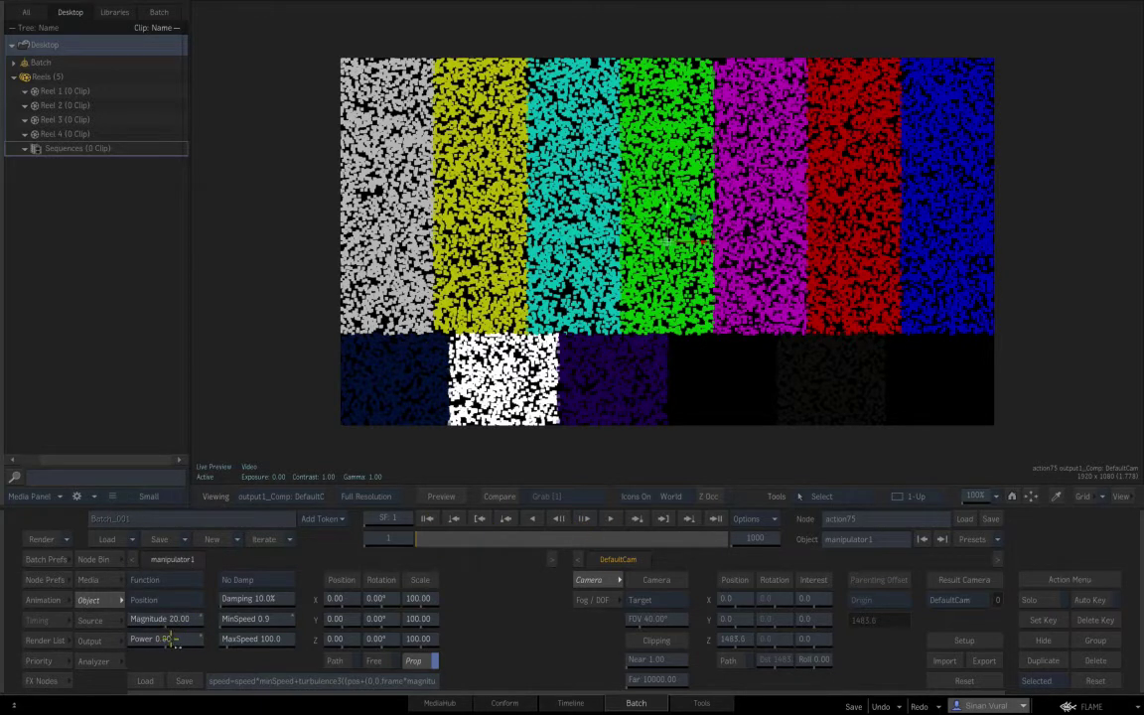
left_click(606, 520)
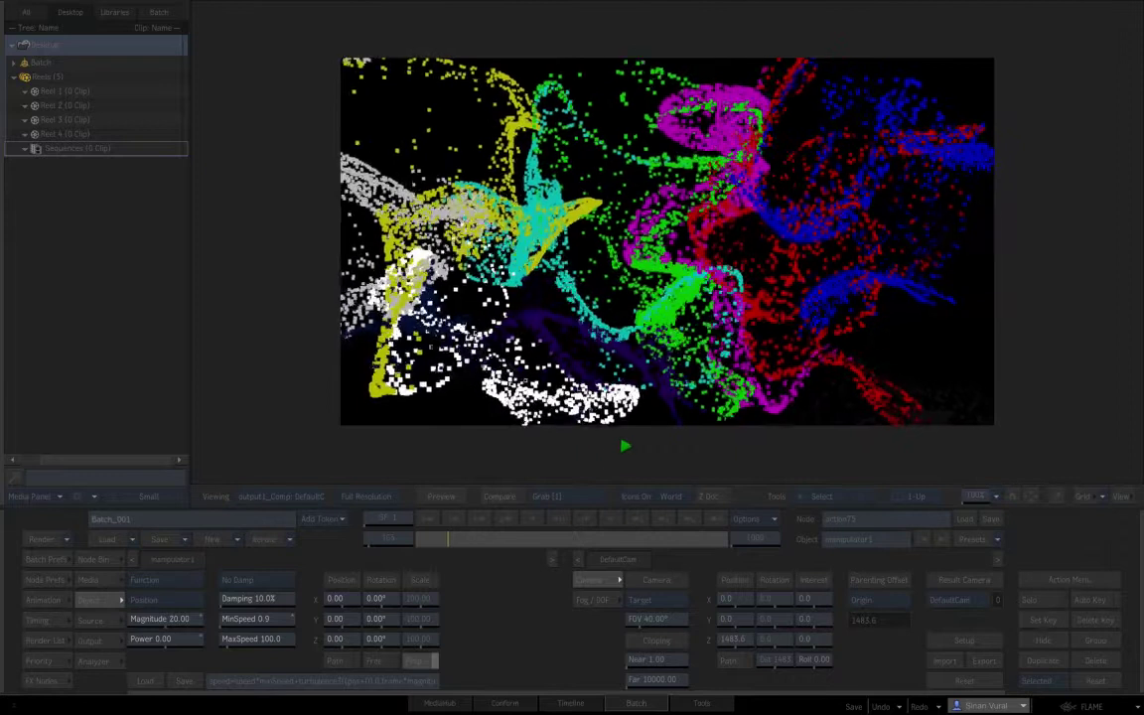
left_click(624, 449)
left_click(427, 518)
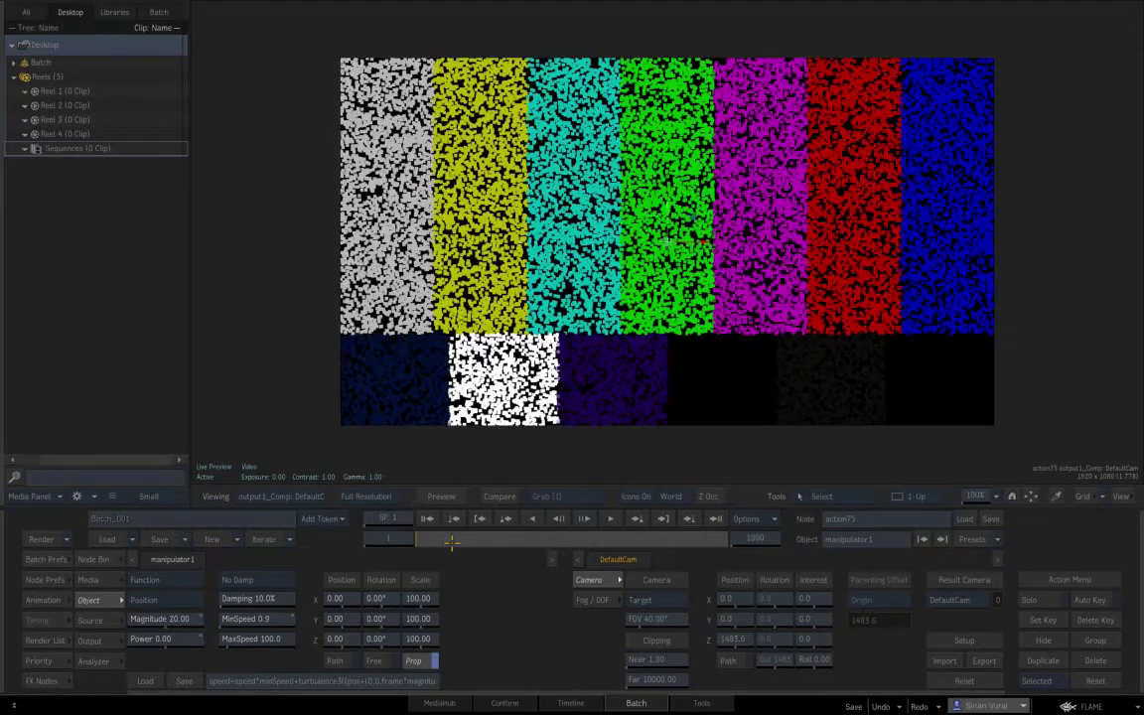
Step: Set the animator's MinSpeed to 0.8, play back the particles and rewind to the first frame
left_click(249, 619)
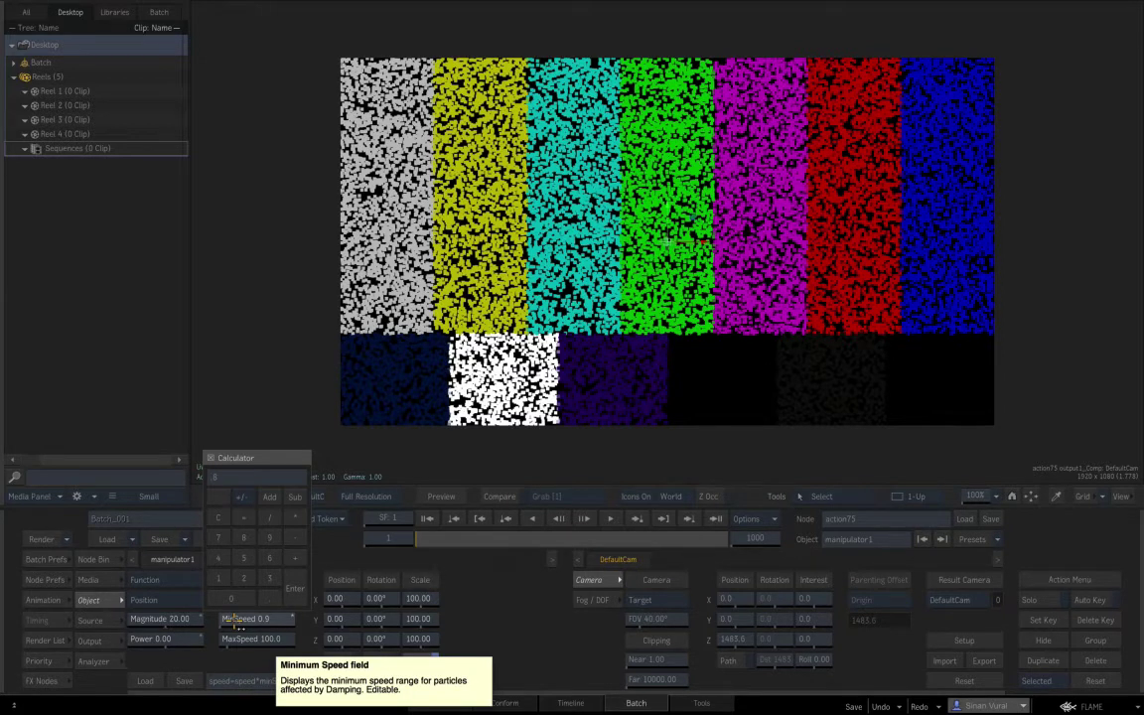
key("Return")
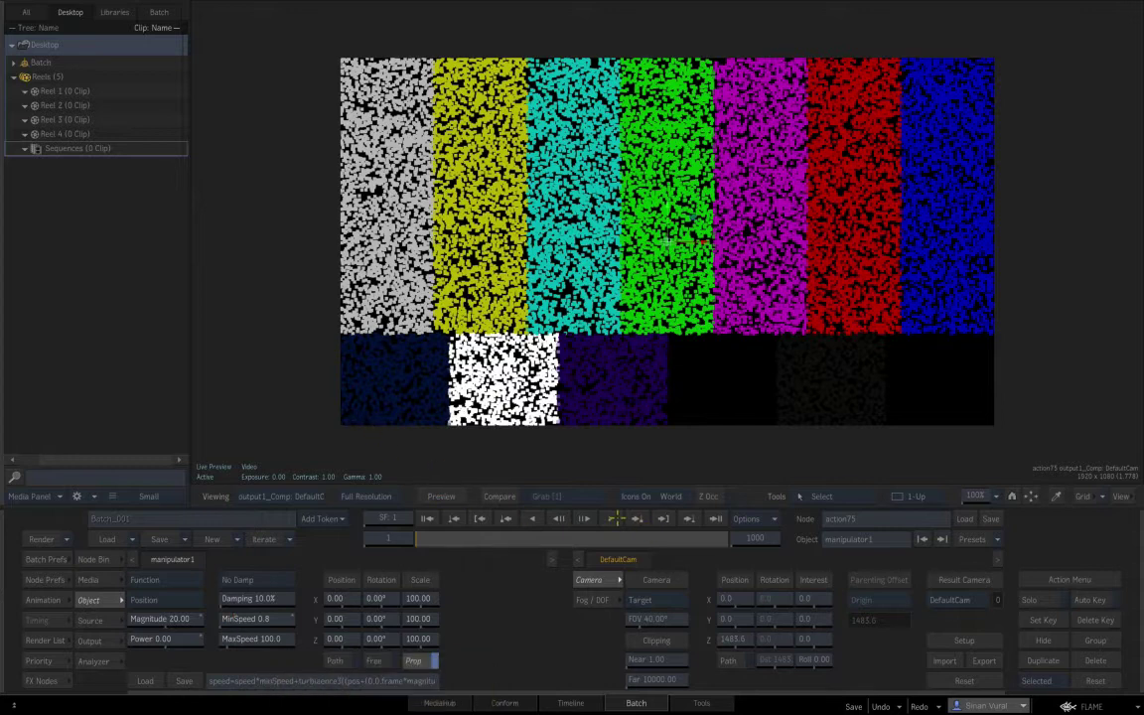
key("space")
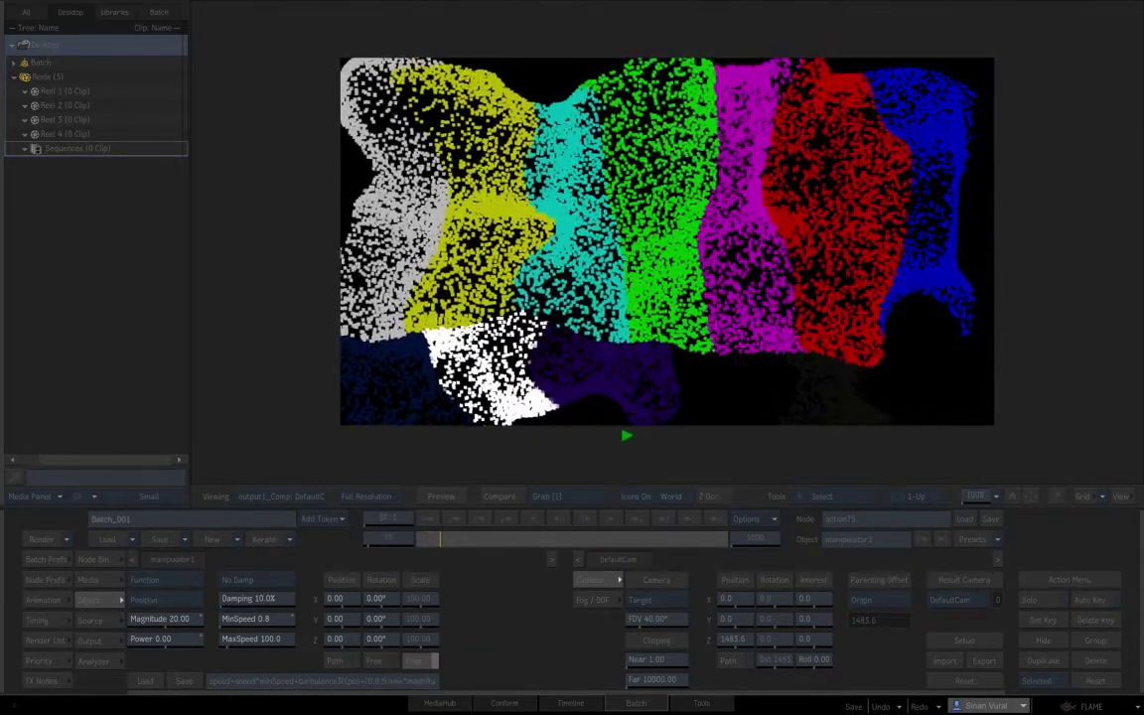
left_click(626, 430)
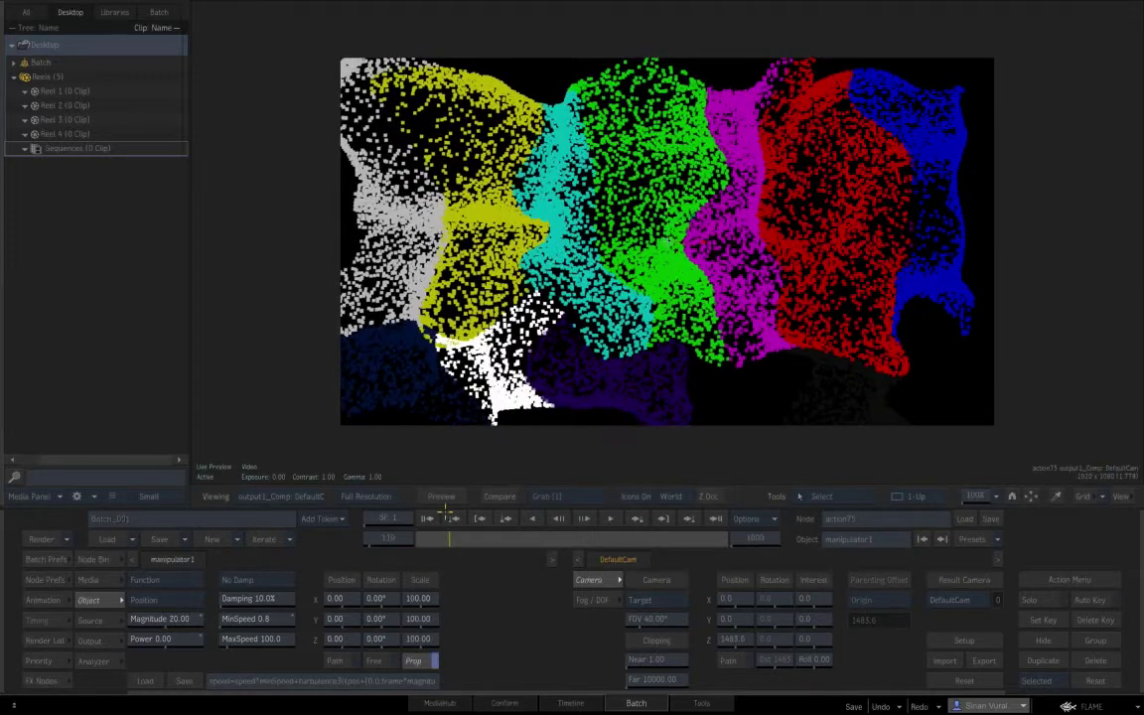
left_click(429, 520)
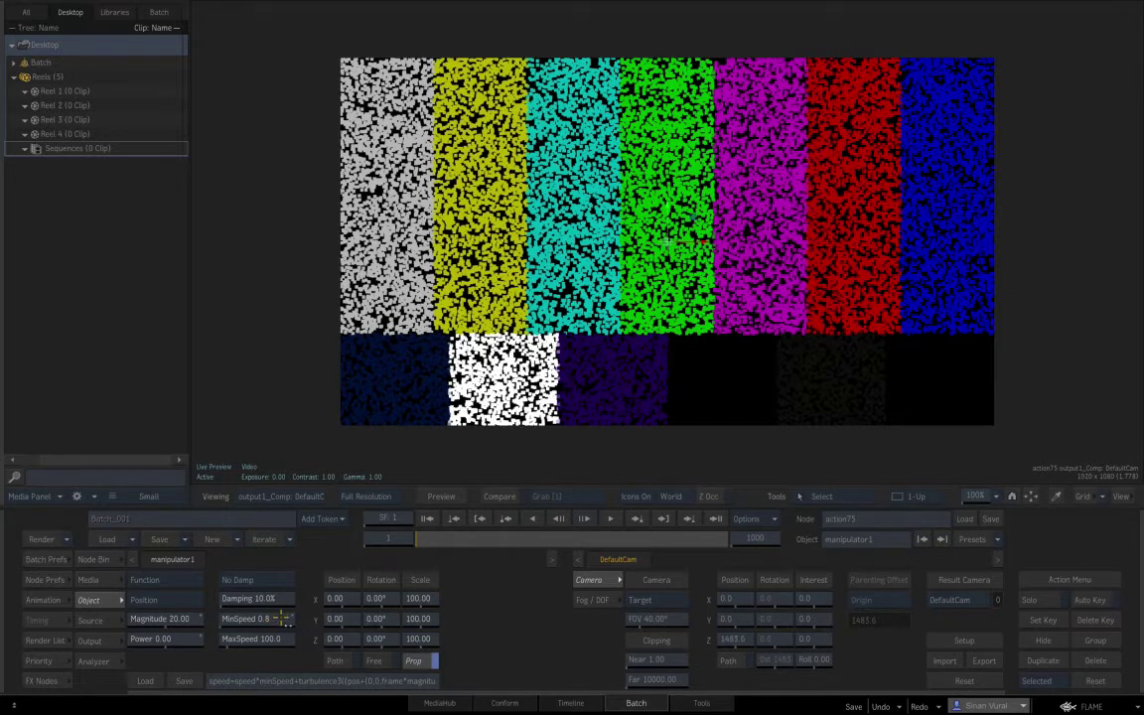
Step: Set the animator's MinSpeed to 0.5 and play back the particles
left_click(281, 618)
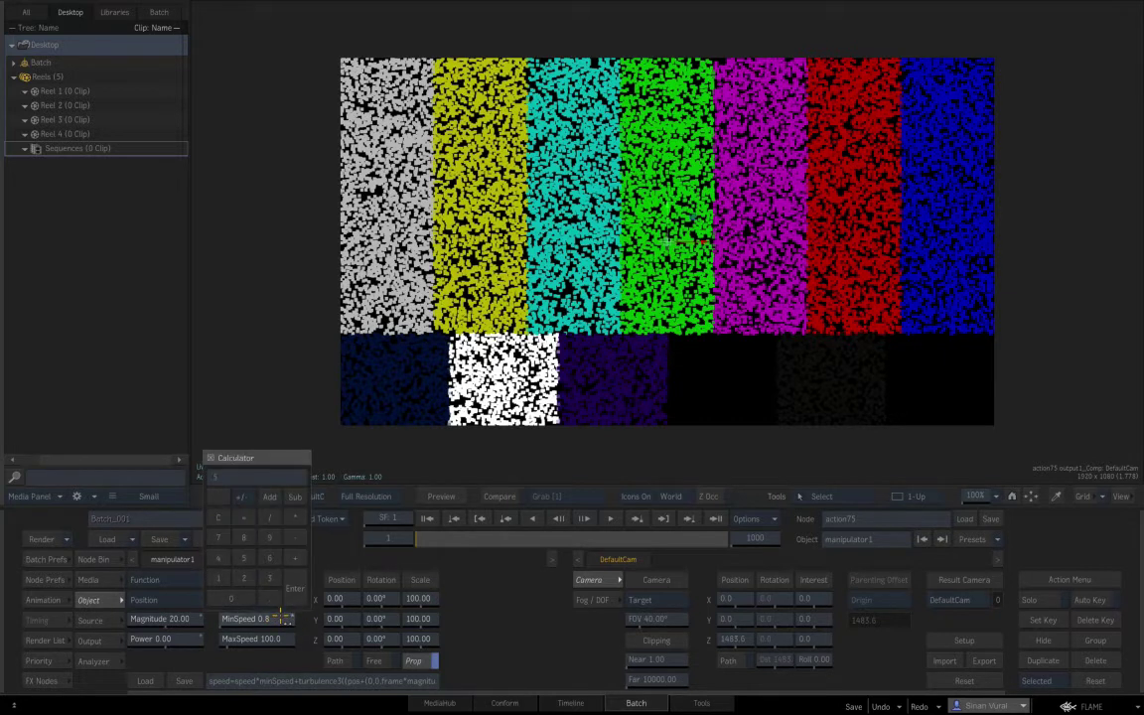
type(".5")
key("Return")
left_click(613, 517)
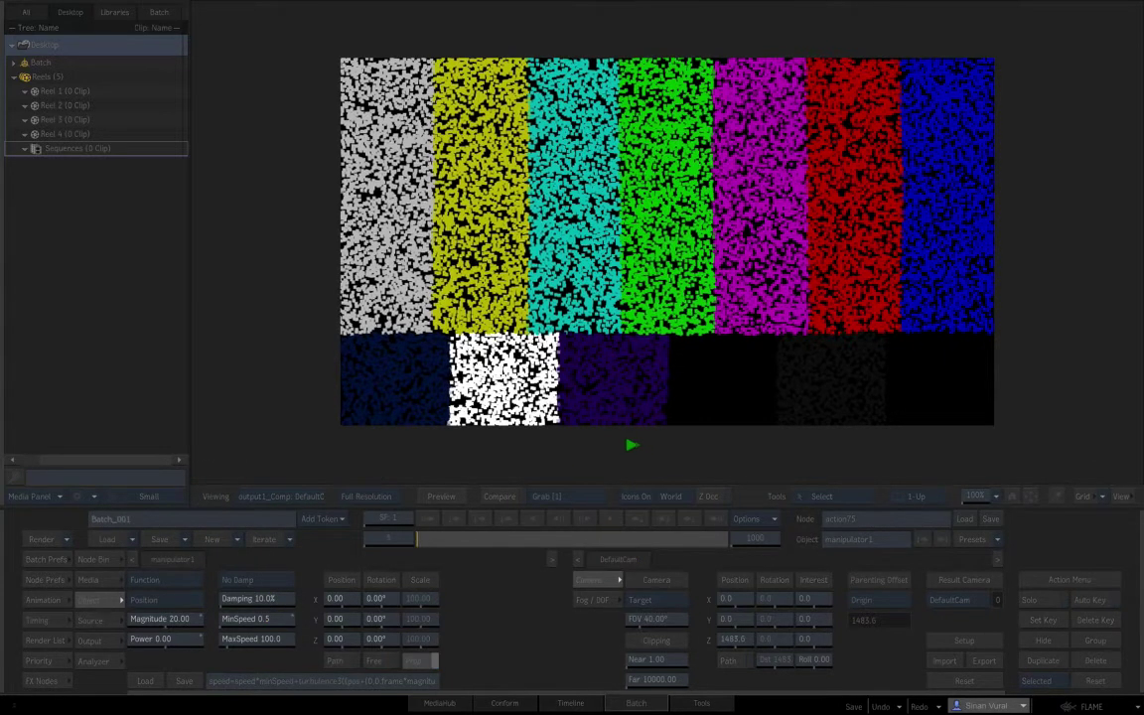
Step: Set the animator's MinSpeed to 1.01, play the particles from the first frame and rewind
left_click(278, 618)
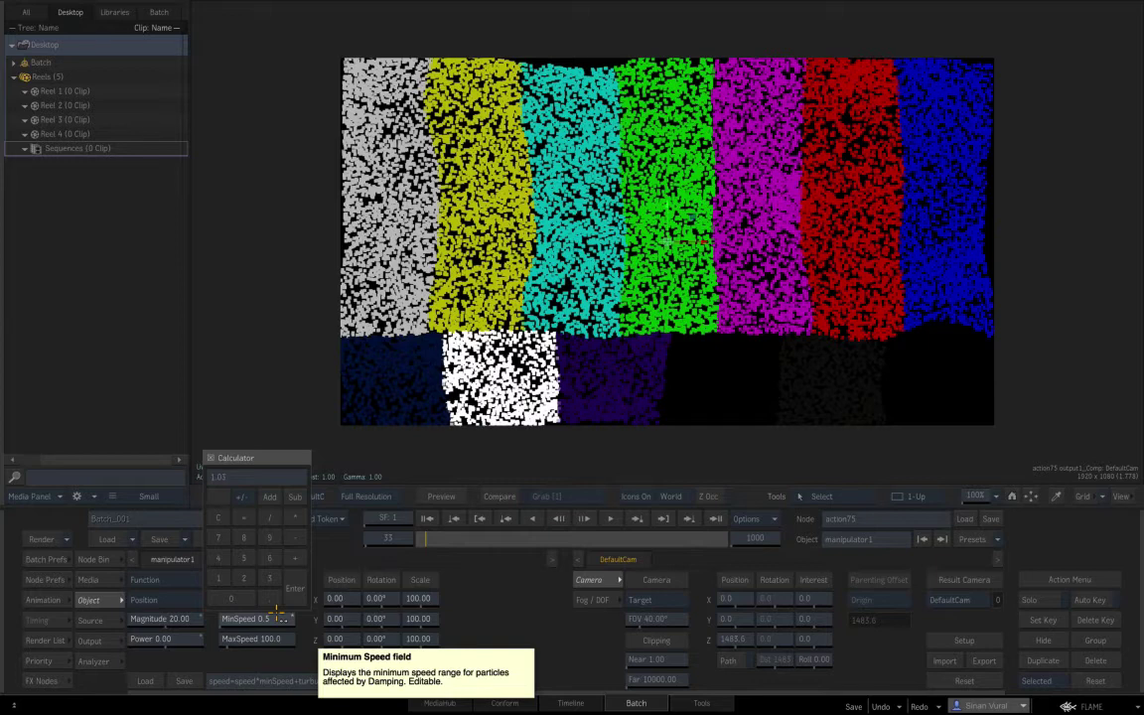
key("Escape")
left_click(428, 518)
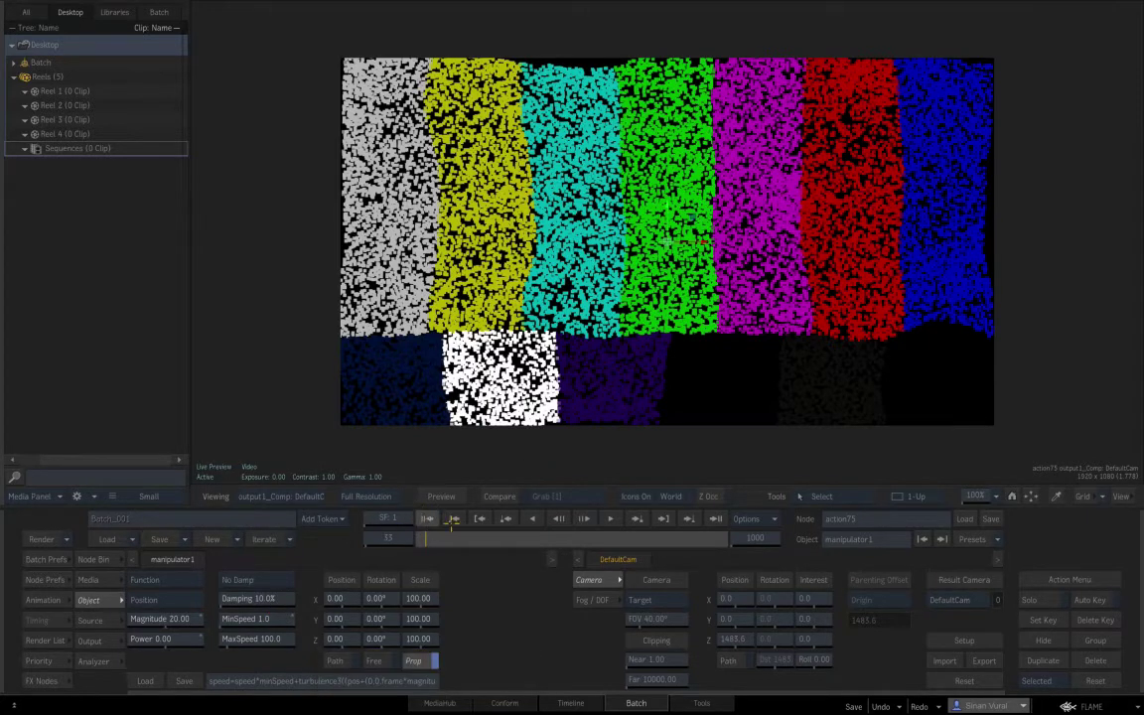
left_click(609, 518)
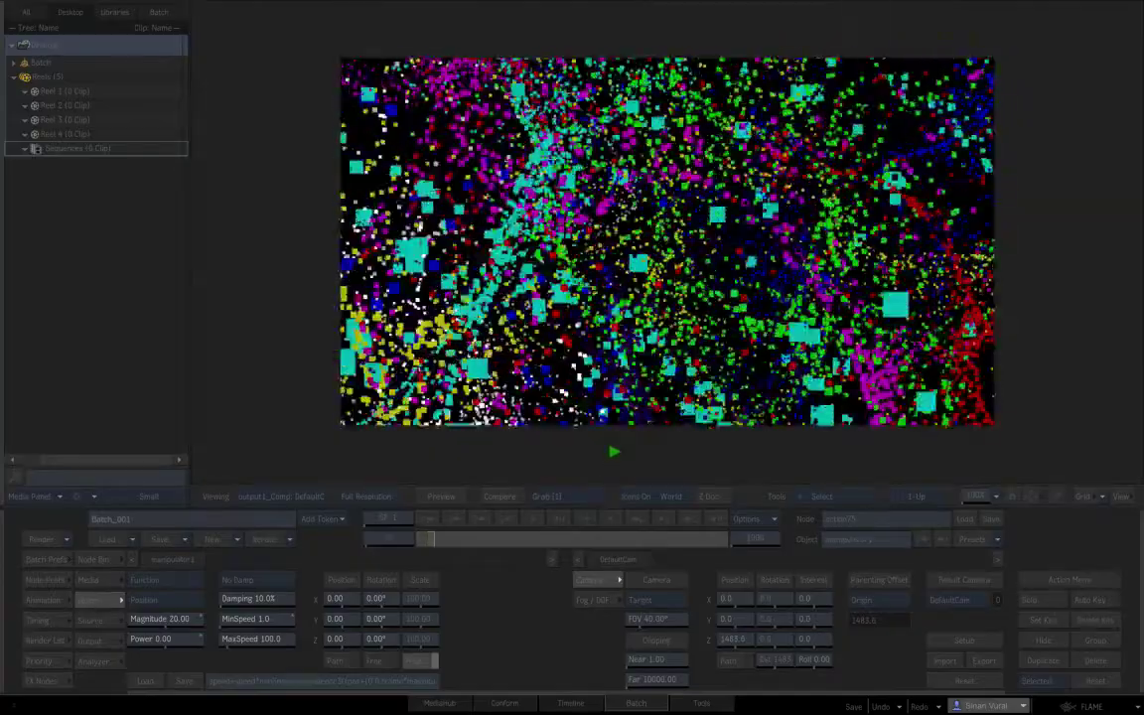
left_click(614, 452)
left_click(423, 519)
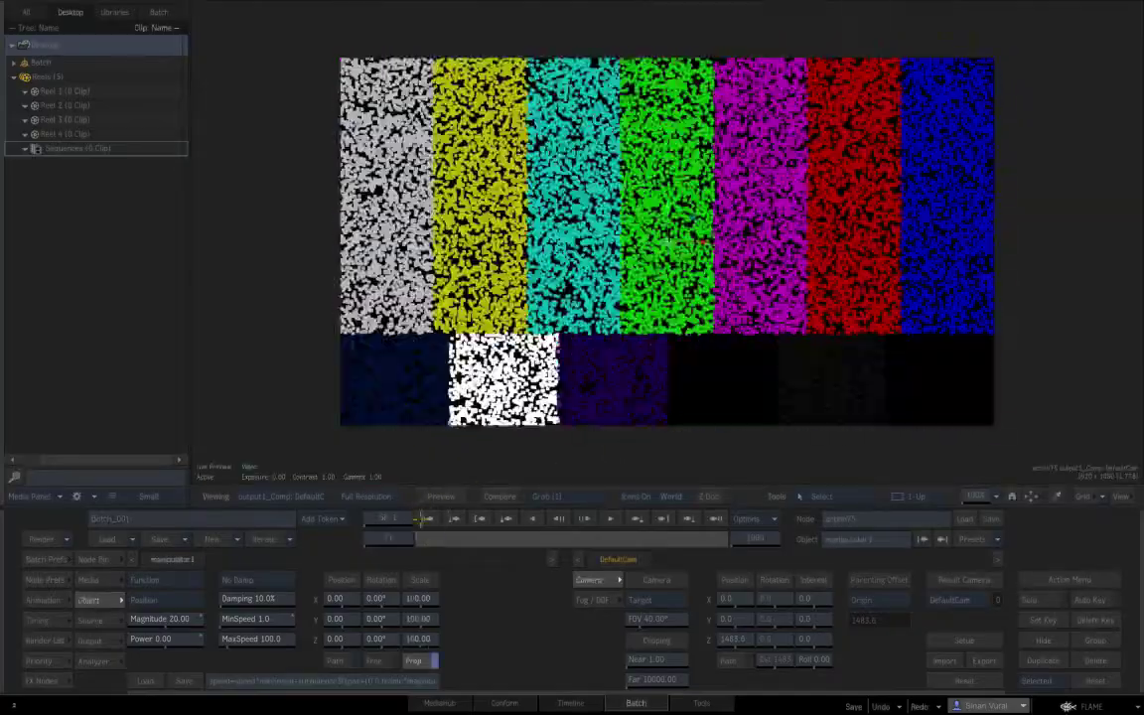
Step: Restore MinSpeed to 0.9 and Power to 0.01, then play back the particles and rewind to the first frame
left_click(269, 604)
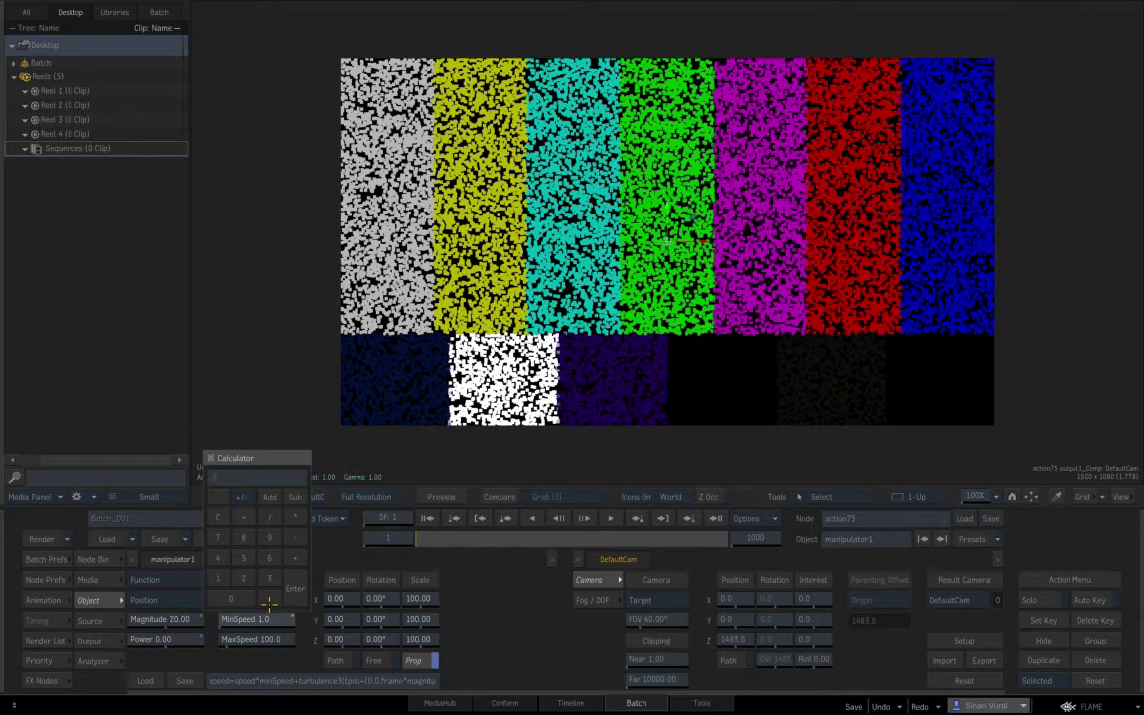
key("Return")
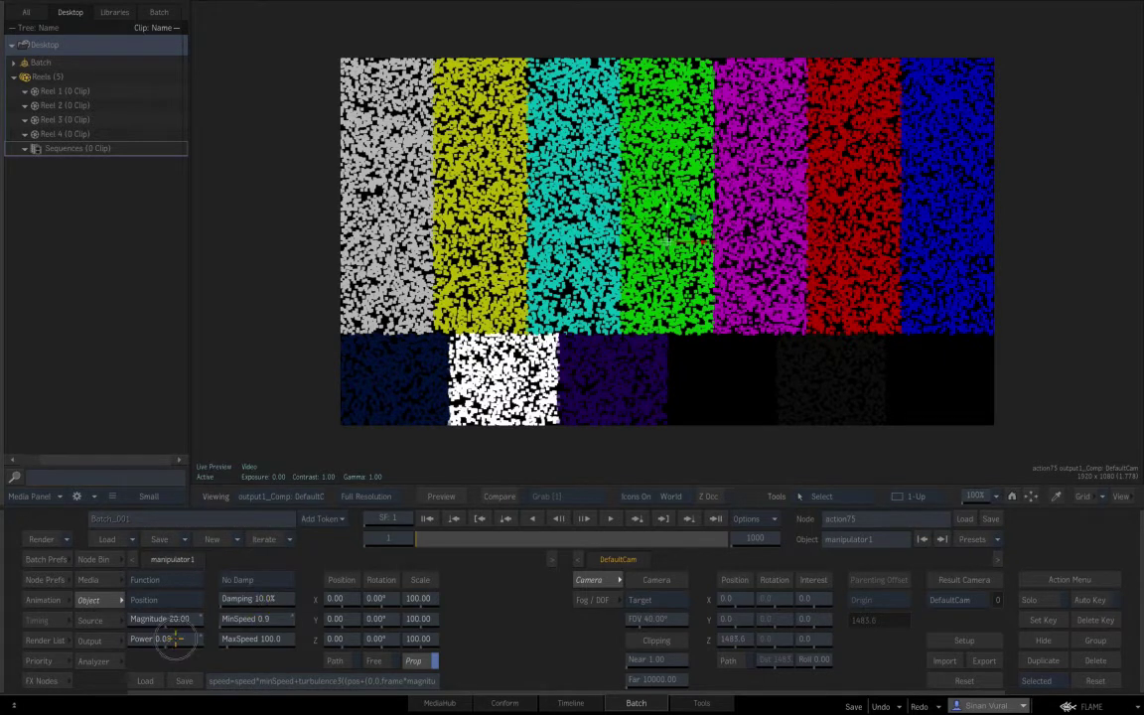
left_click(165, 637)
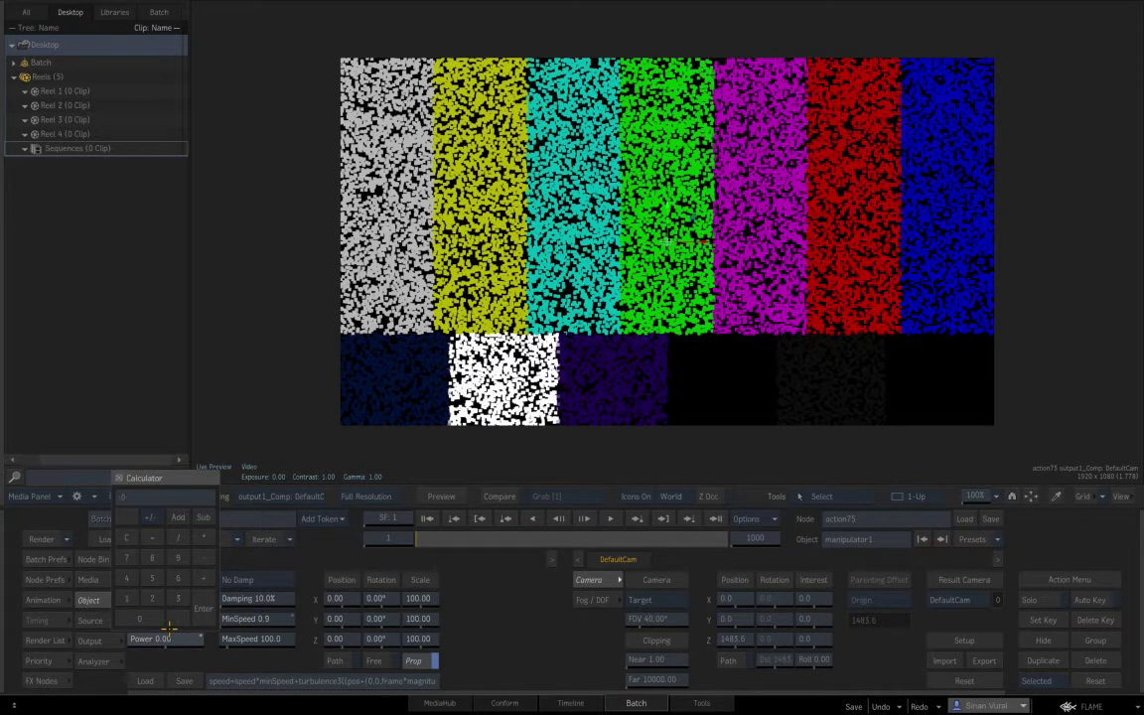
key("Return")
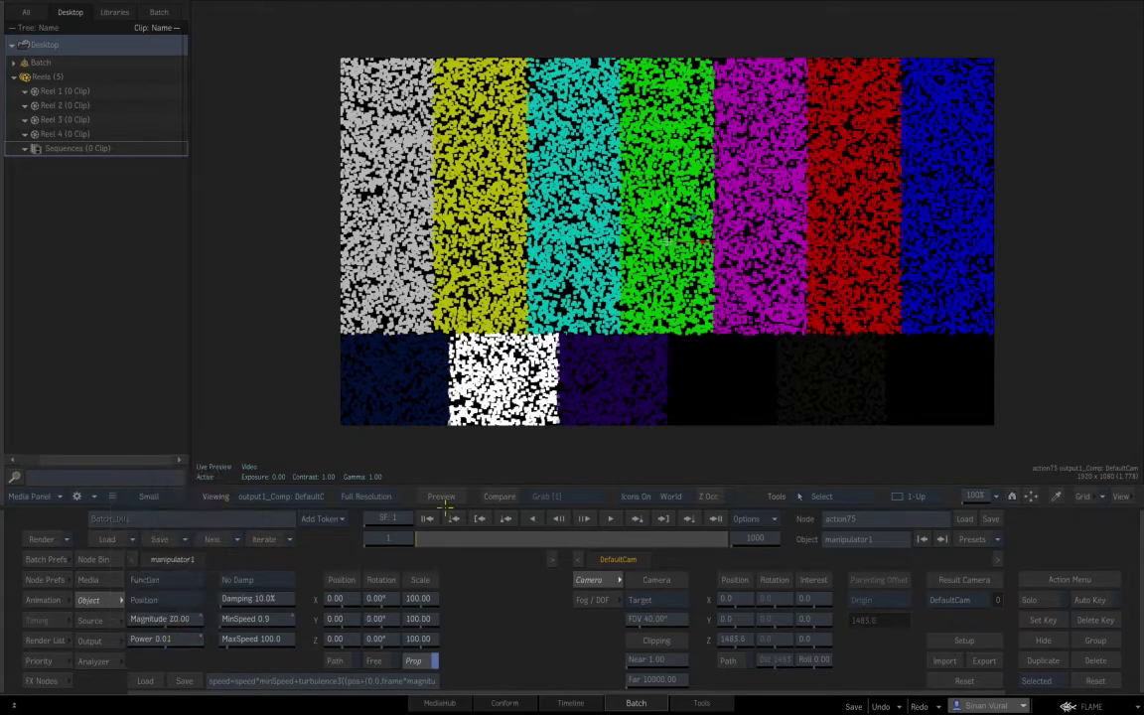
key("space")
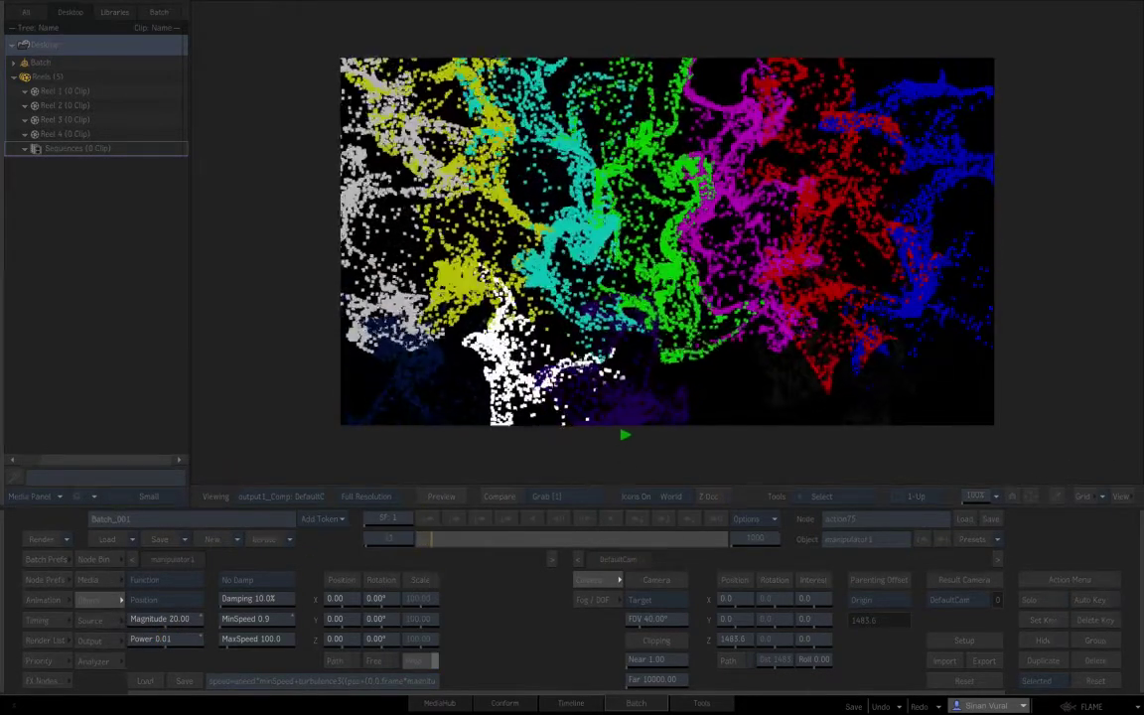
key("space")
left_click(428, 518)
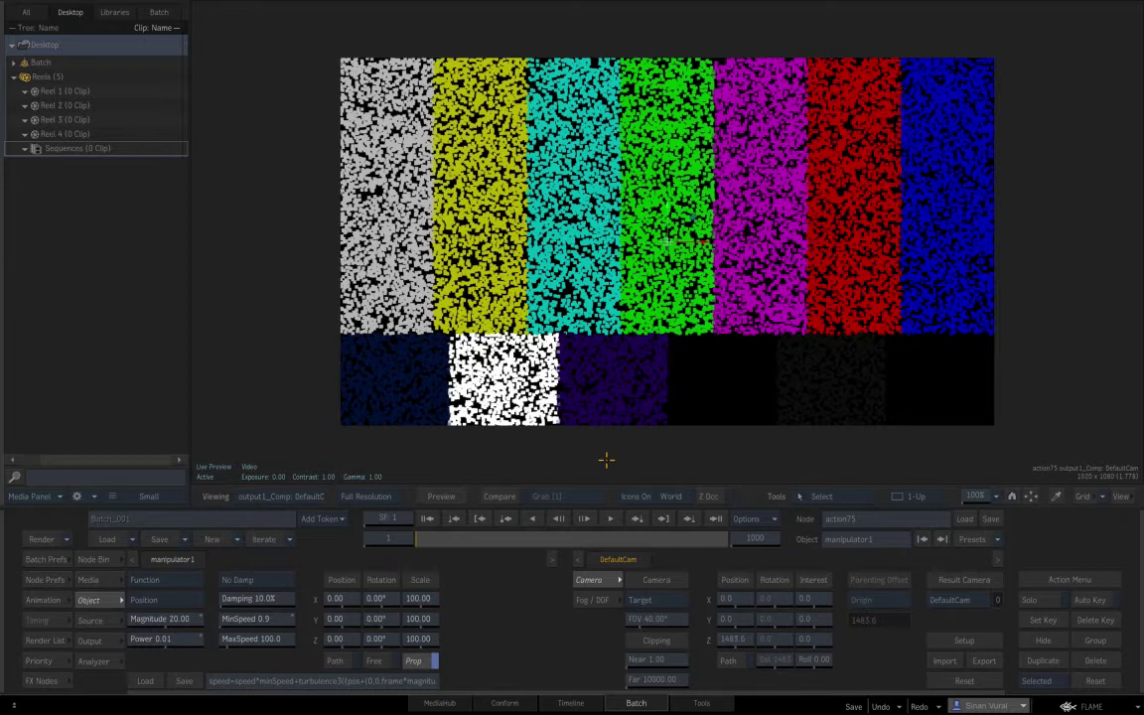
Step: Switch to the Action schematic and shift the Particle Animator node sideways to make room beneath the Particle Generator
key("Escape")
key("Escape")
key("Escape")
left_click_drag(618, 334, 584, 333)
Step: Add a second Particle Animator node connected to the Particle Generator, placed beside the first animator
left_click(621, 272)
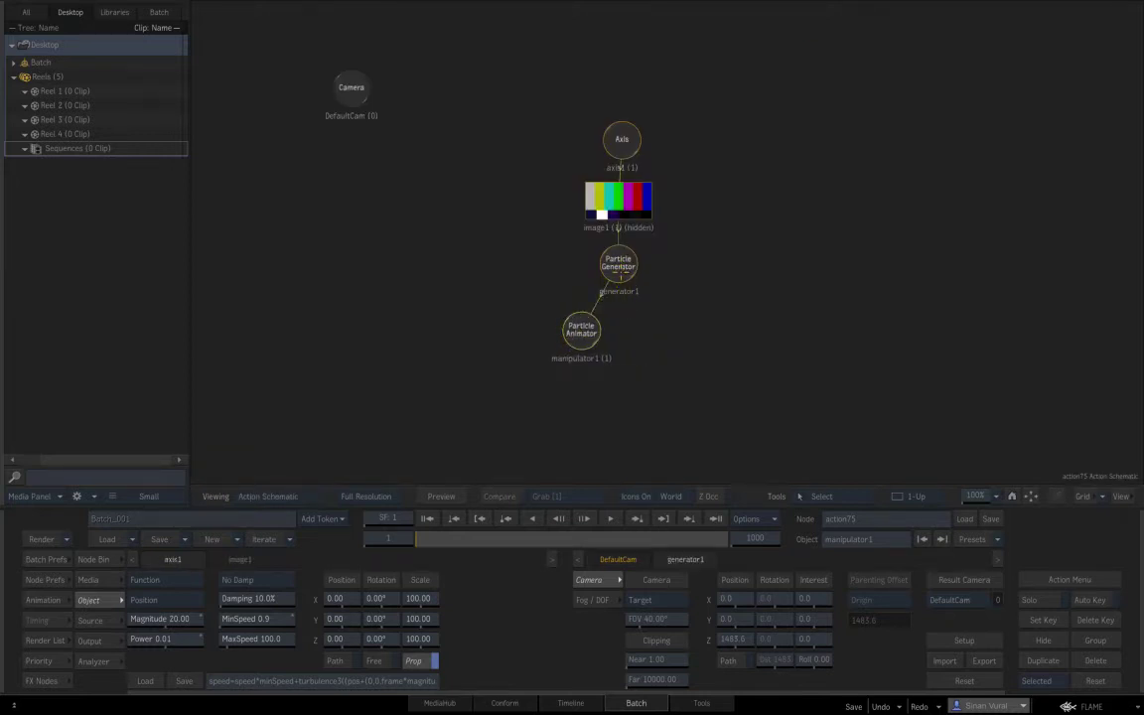
left_click(618, 263)
key("grave")
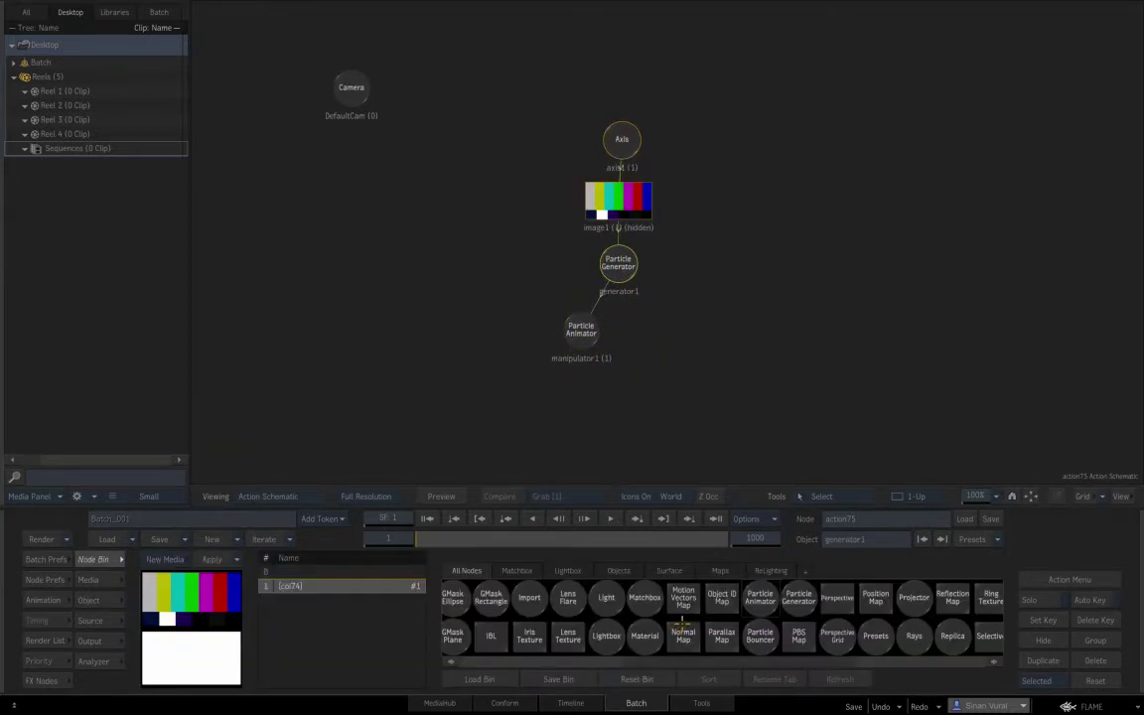
key("p")
left_click_drag(777, 588, 667, 330)
Step: Set the second Particle Animator to Gravity, enable Free for its rotation and set its X rotation to 90°
key("F4")
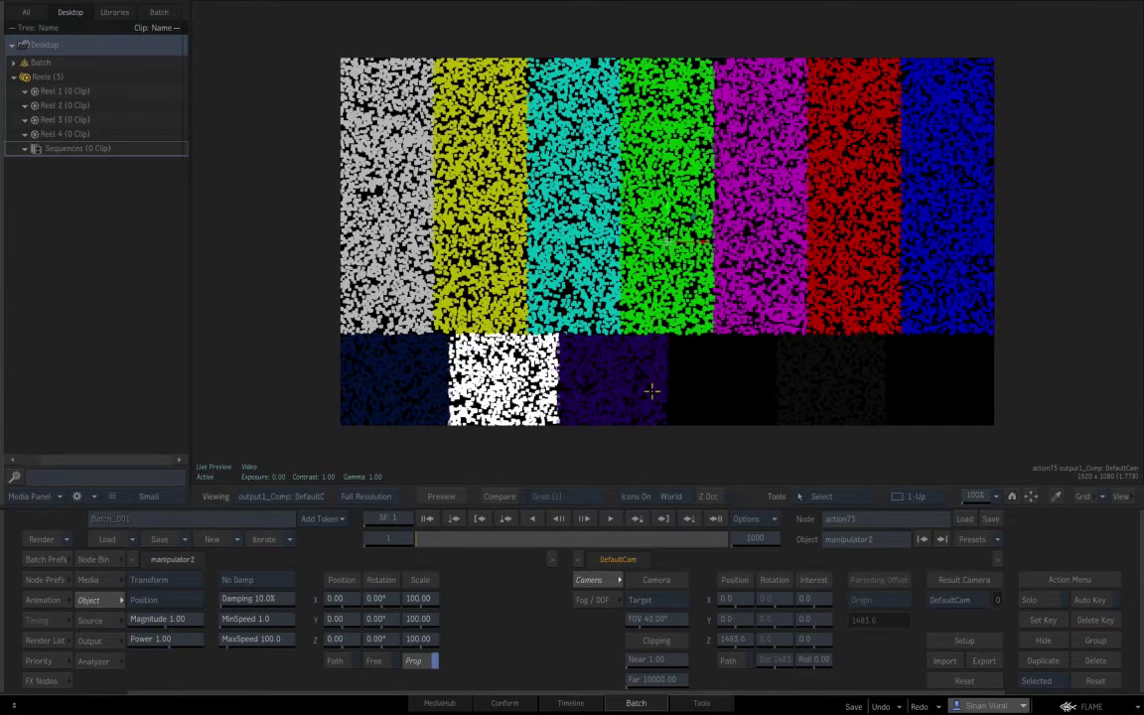
left_click(169, 586)
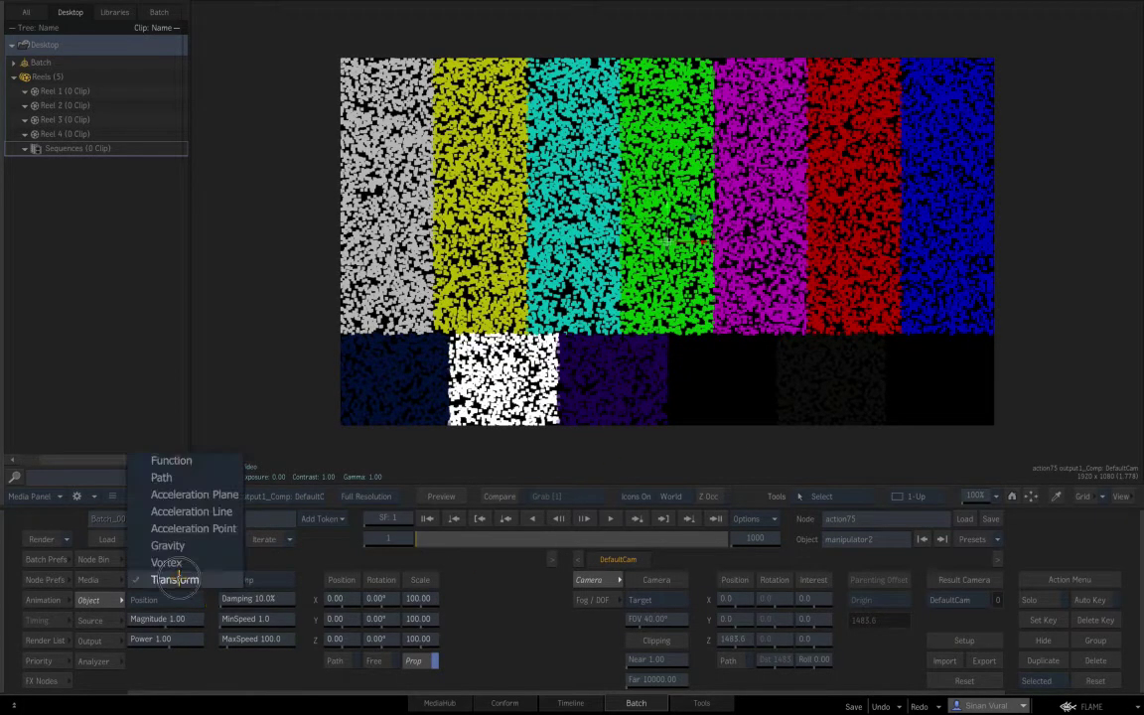
left_click(166, 545)
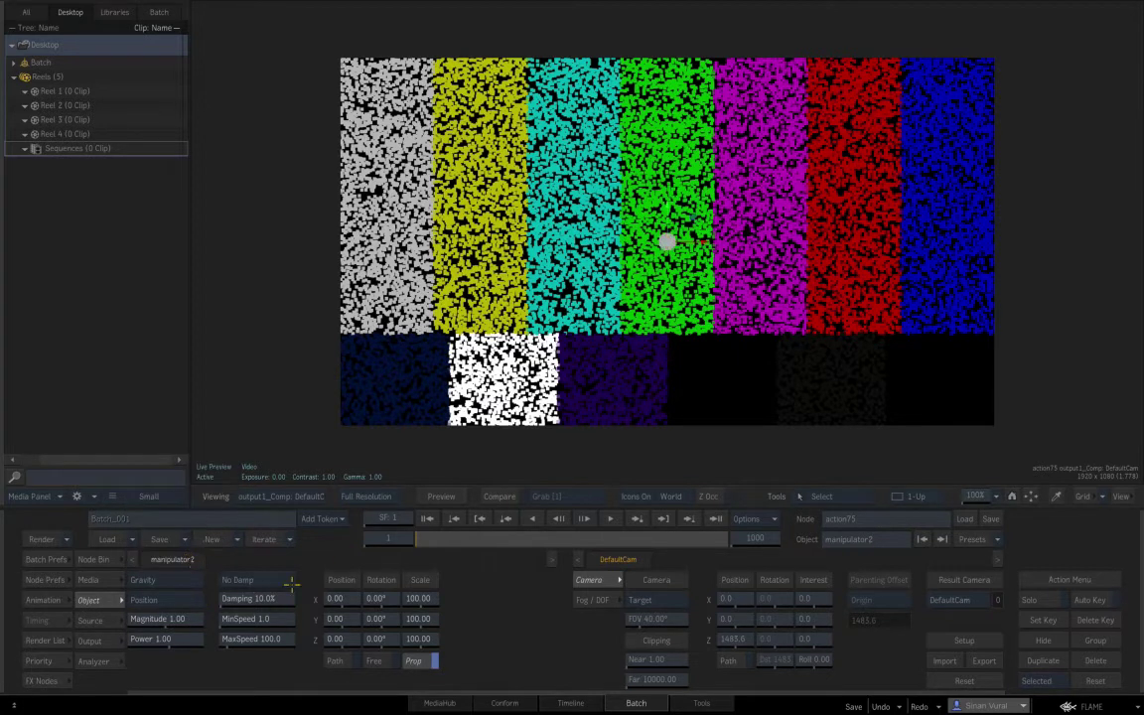
left_click(375, 661)
mouse_move(376, 597)
left_mouse_down()
mouse_move(415, 596)
mouse_move(378, 596)
left_mouse_up()
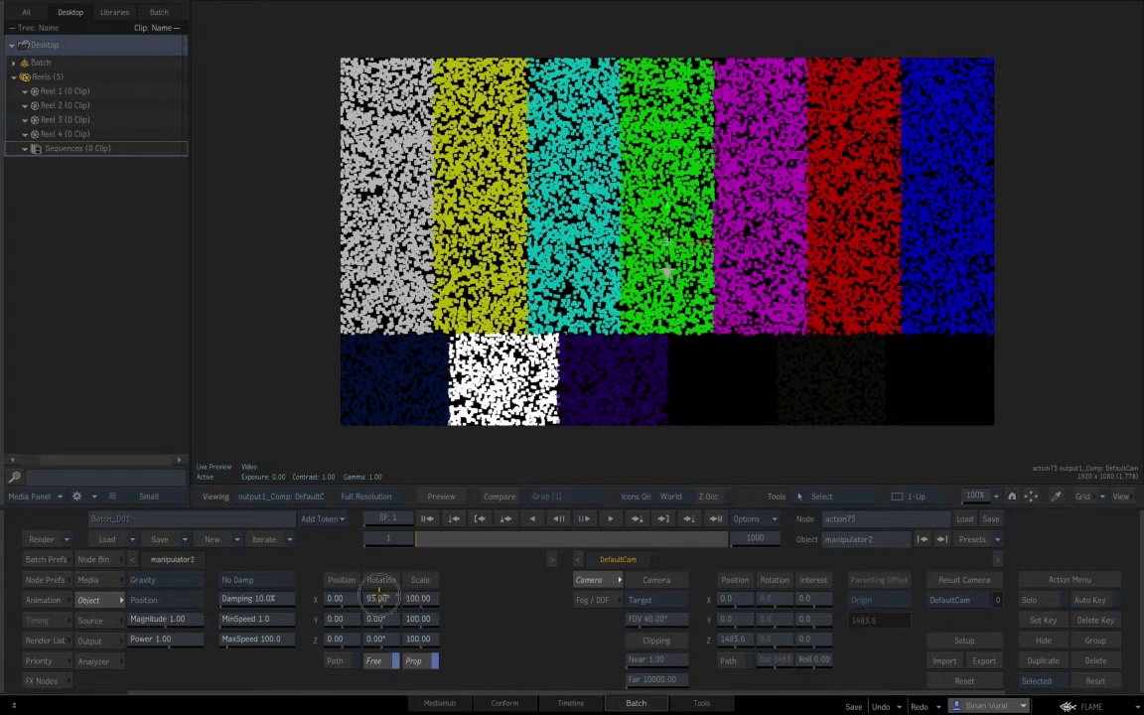
left_click(376, 597)
type("90")
key("Return")
Step: Review the axis in the Action schematic, reselect the second Particle Animator and return to the result view
key("F4")
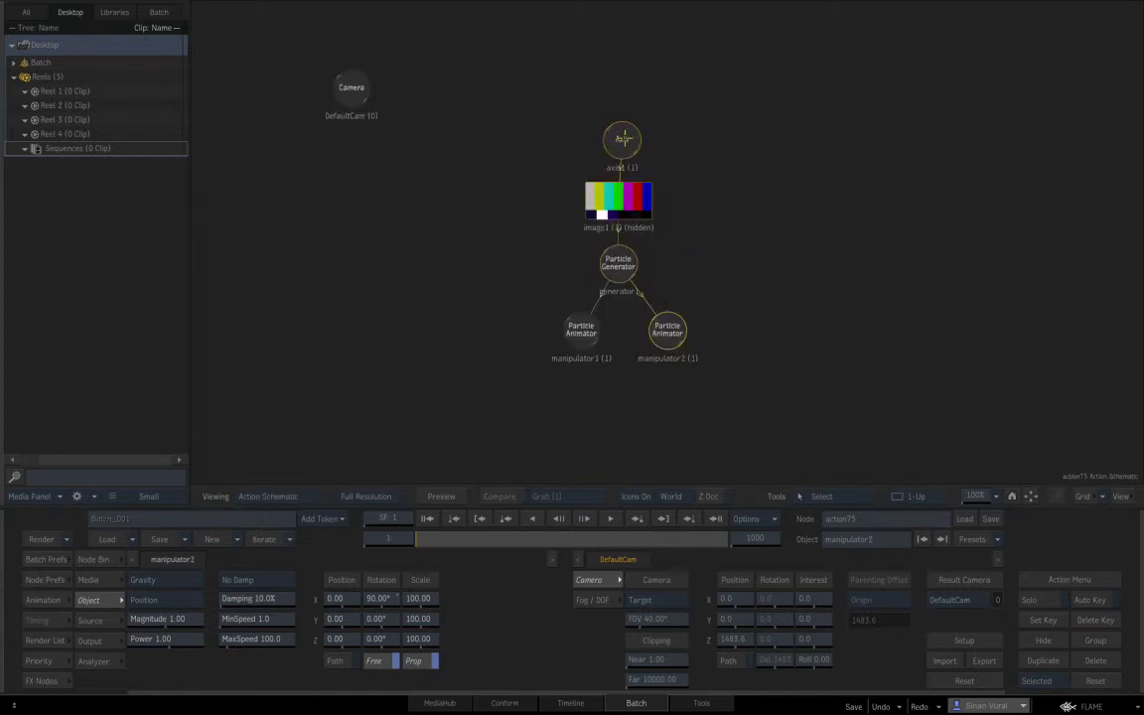
left_click(622, 139)
left_click(673, 330)
key("F4")
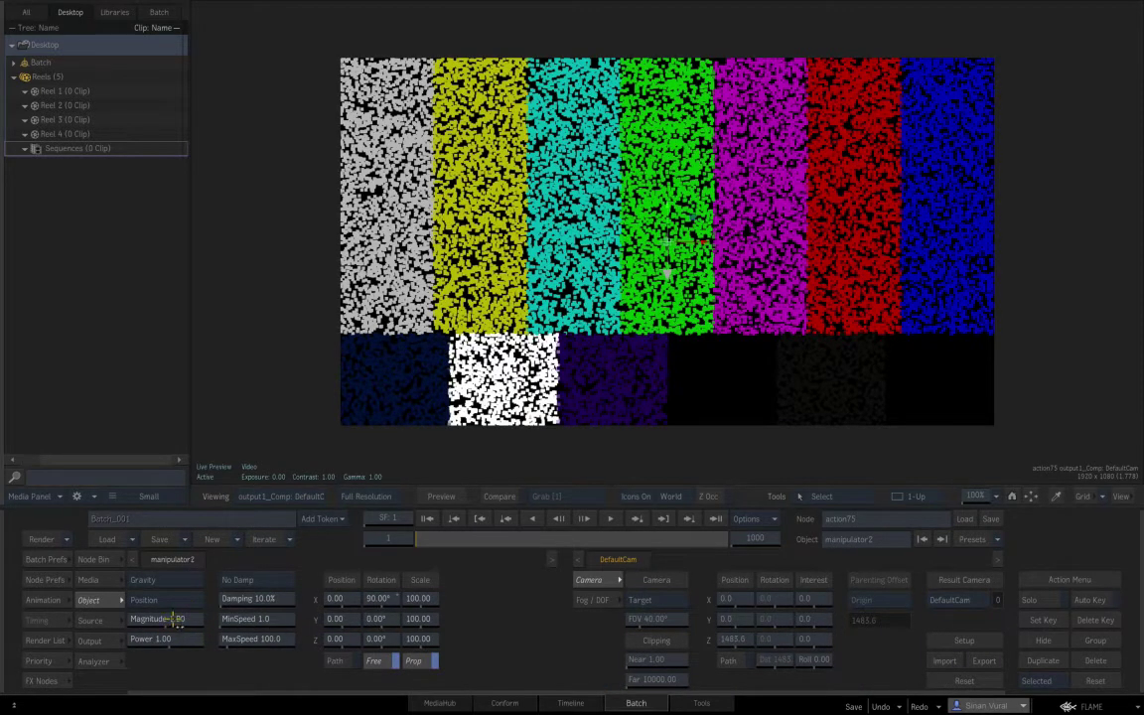
Step: Set the gravity animator's Magnitude to 3.53 and Power to 10.00, and preview the falling particles
left_click_drag(175, 621, 206, 643)
key("space")
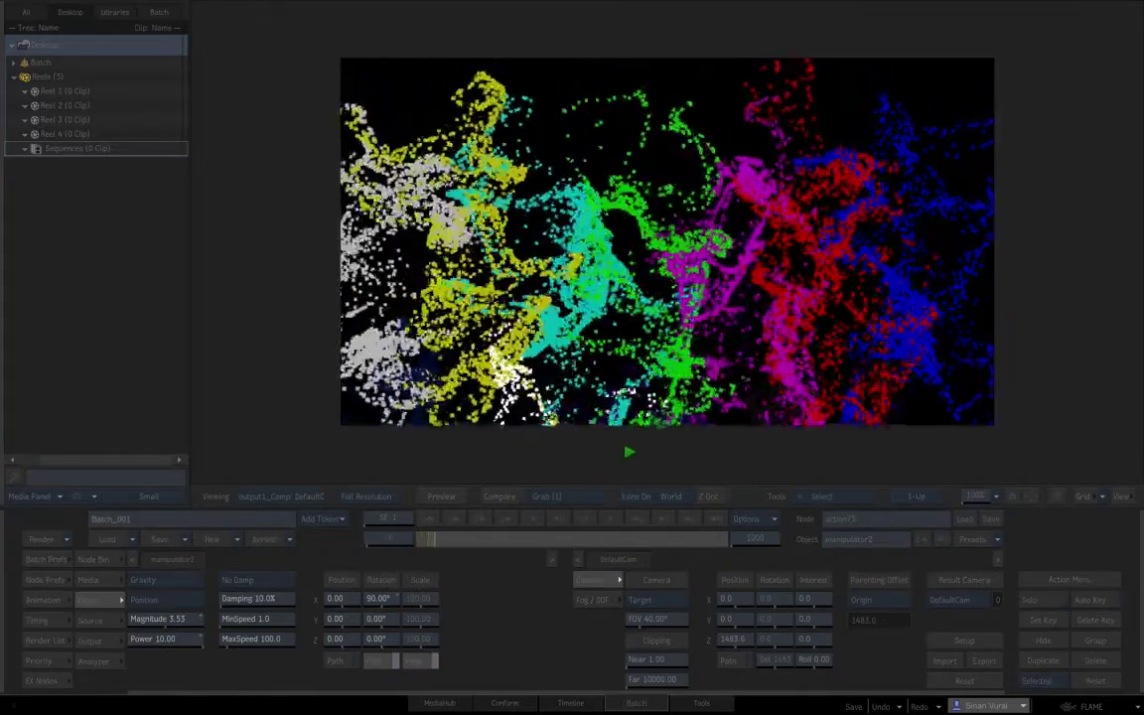
key("space")
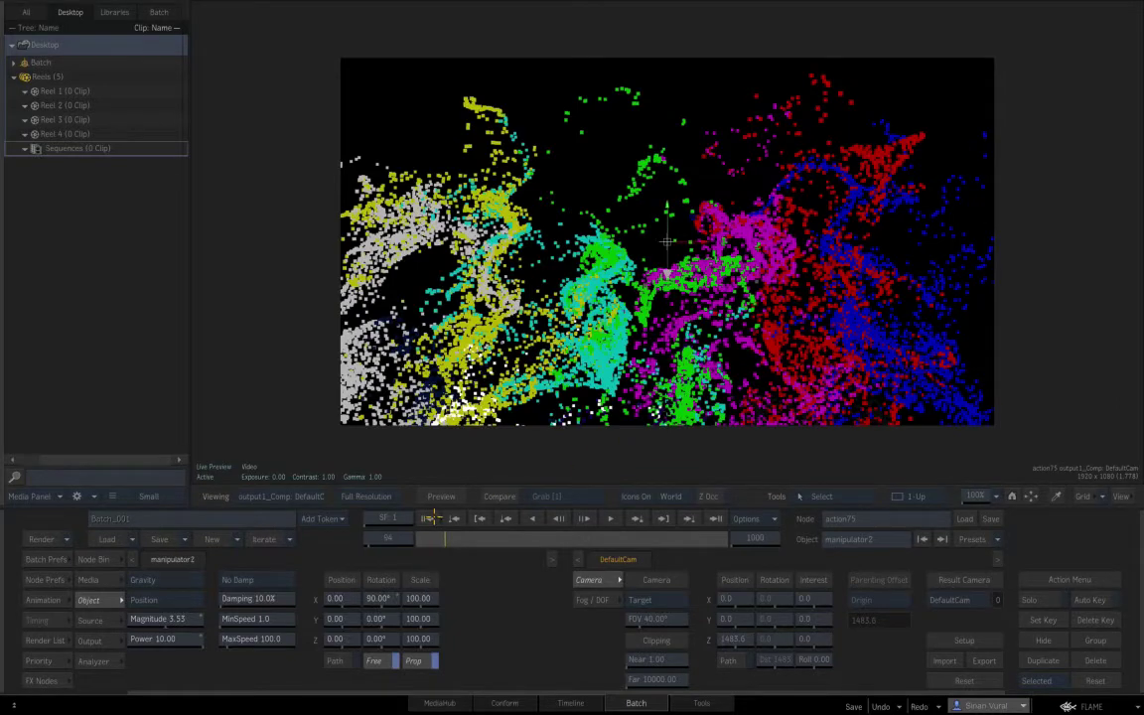
left_click(429, 519)
Step: Increase the gravity animator's Magnitude to 6.67 and play back the particle motion from the first frame
left_click_drag(177, 619, 287, 608)
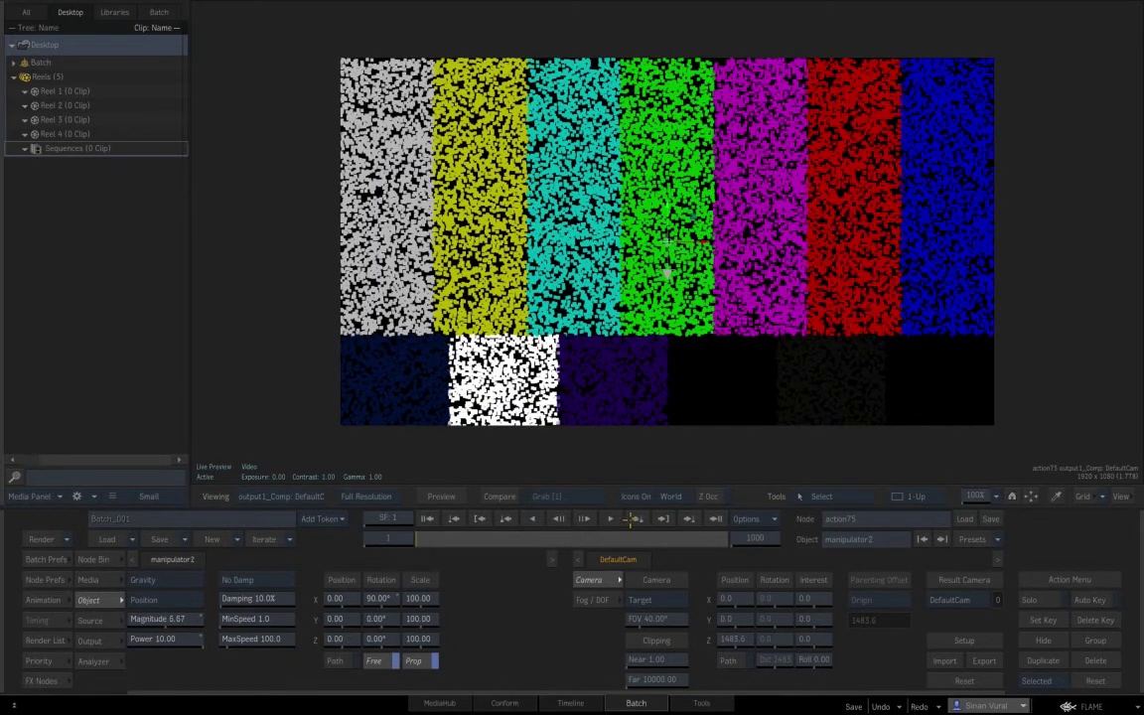
key("space")
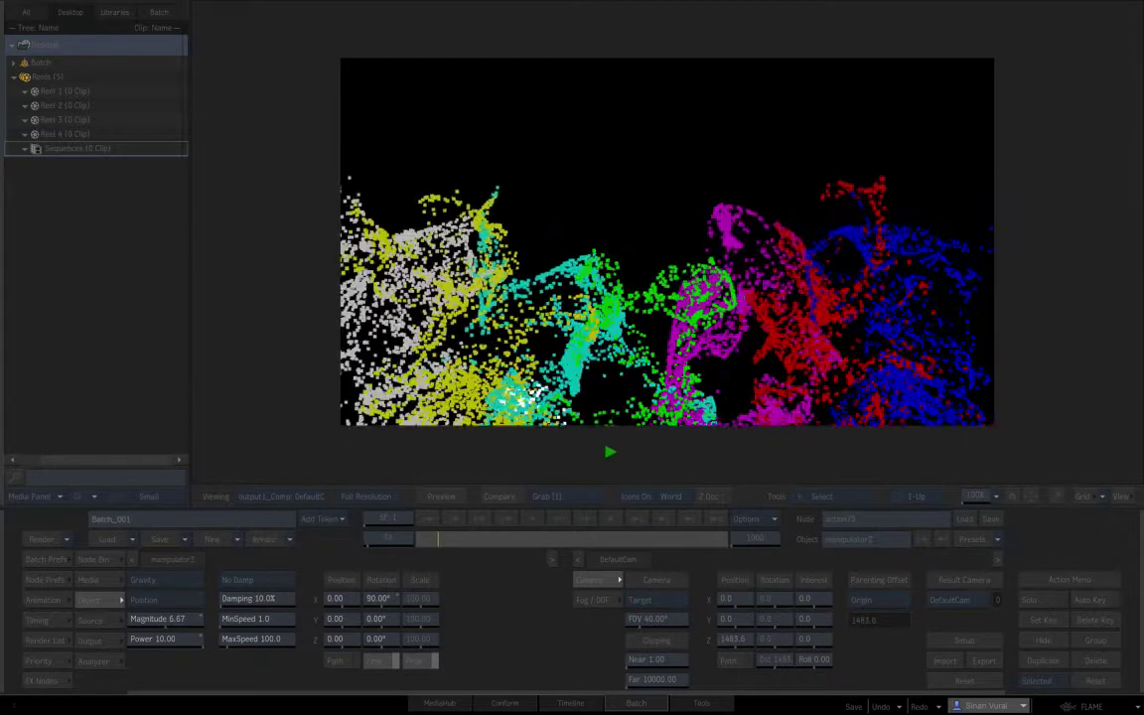
key("space")
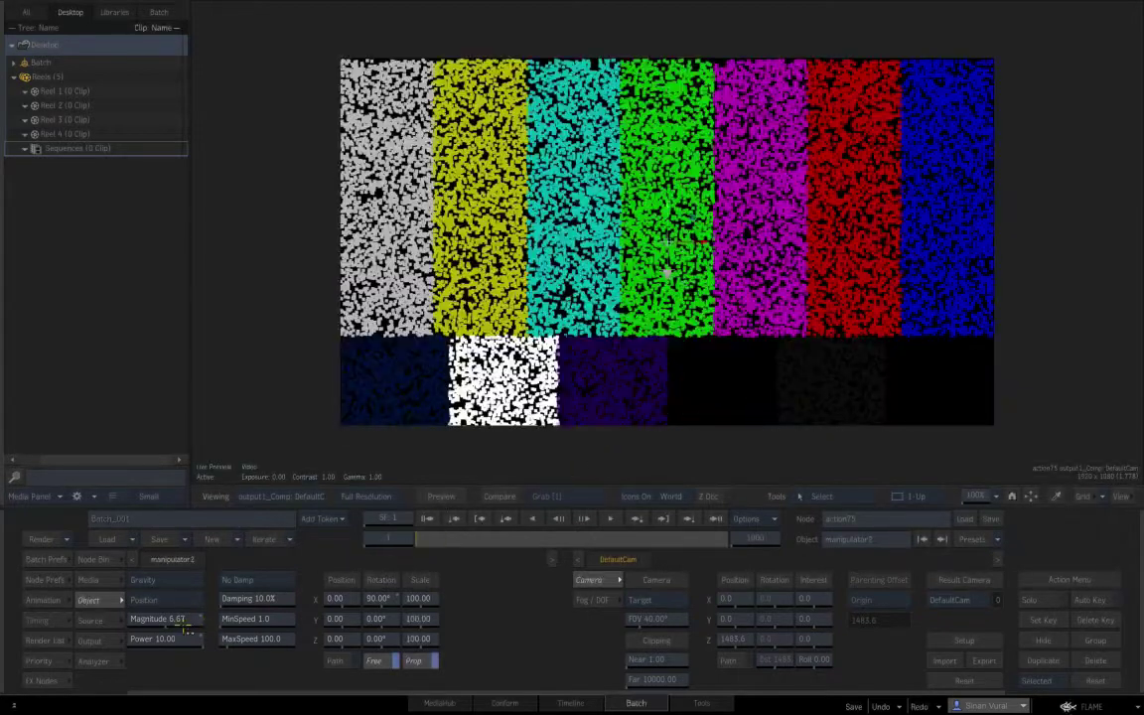
left_click(610, 518)
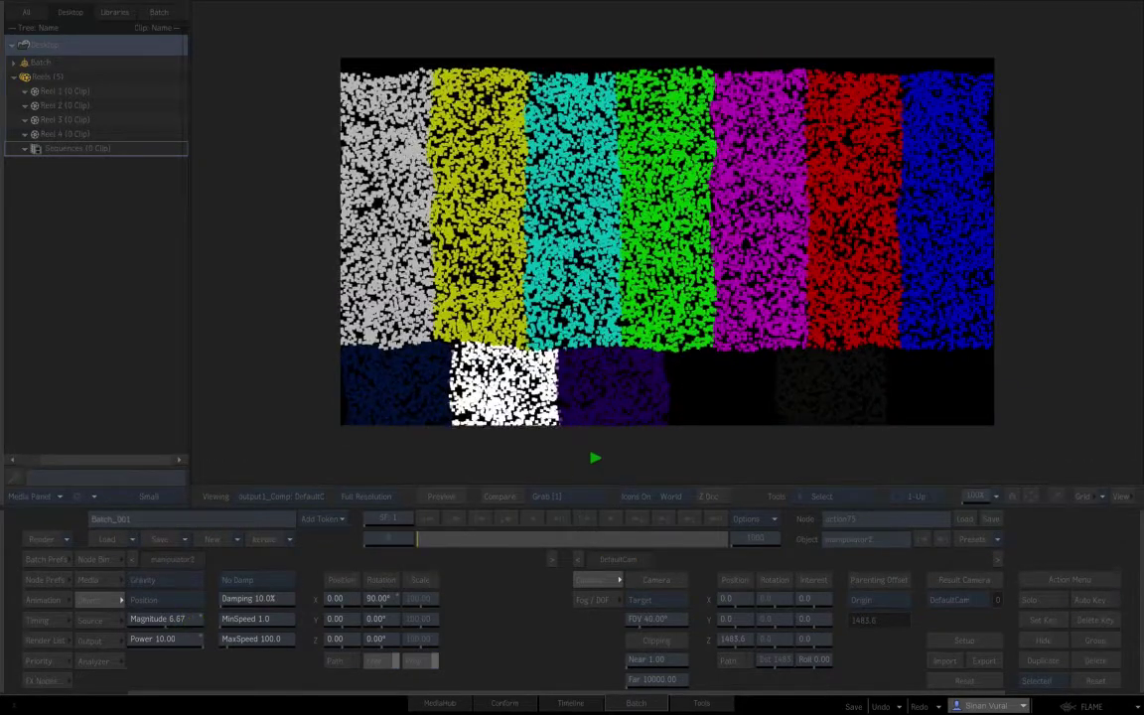
key("space")
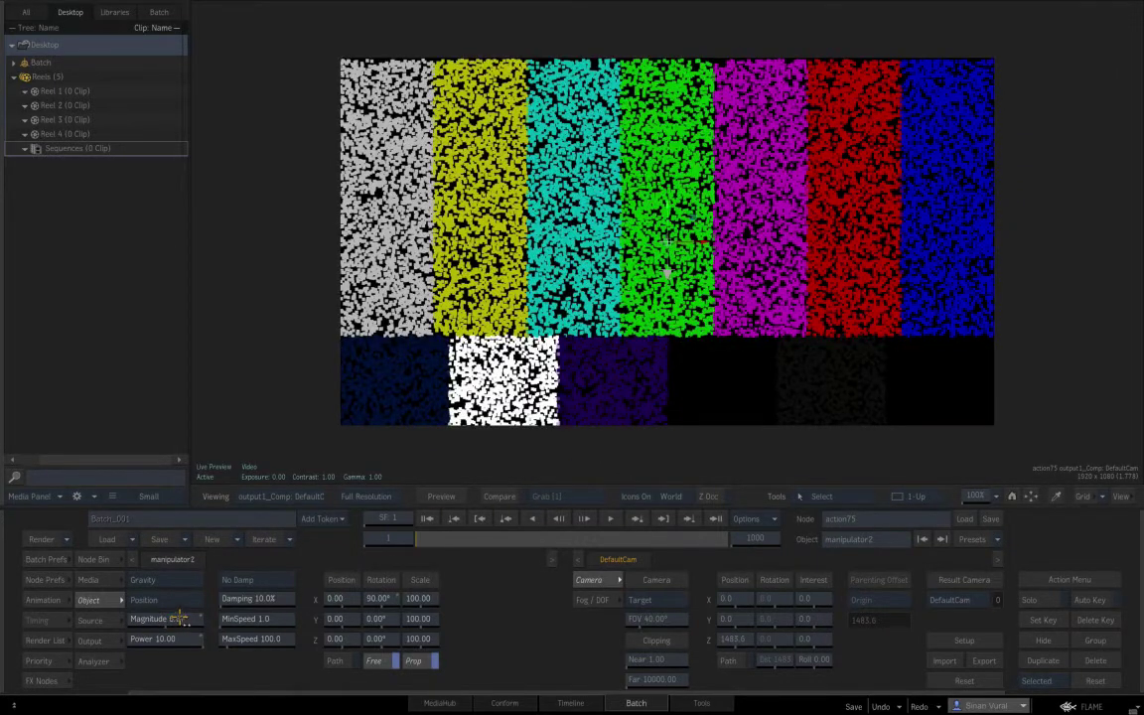
Step: Restore the gravity animator's Magnitude and Power to 1.00 and play back the result
left_click(200, 637)
left_click(610, 519)
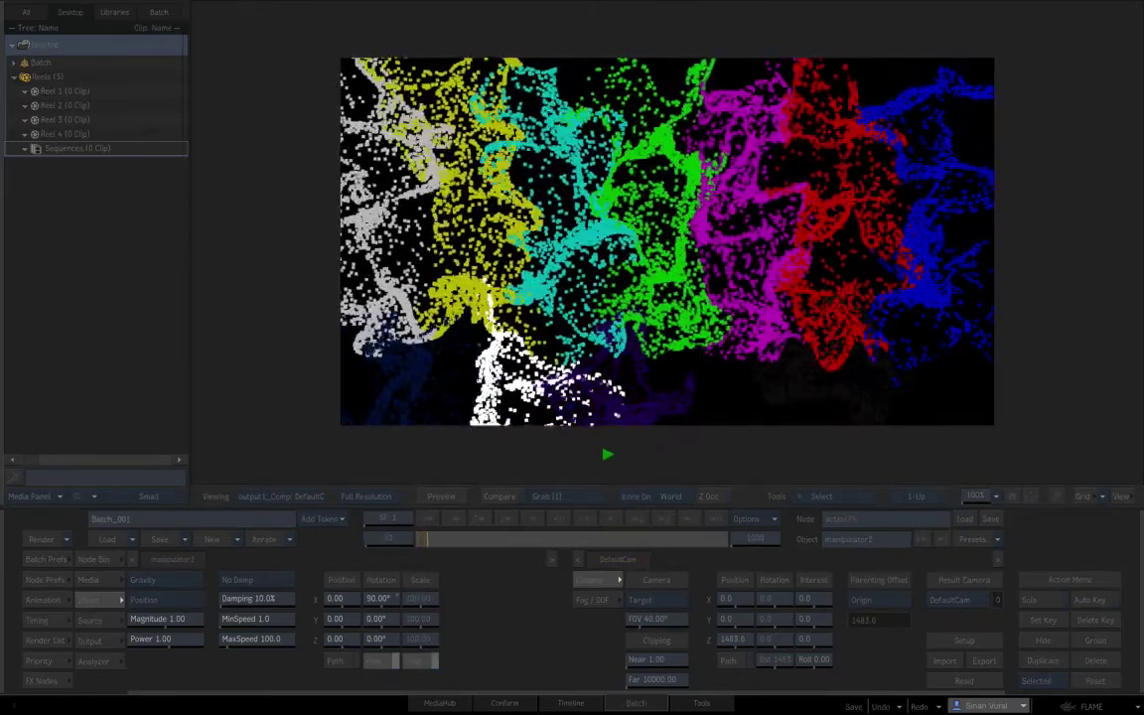
key("space")
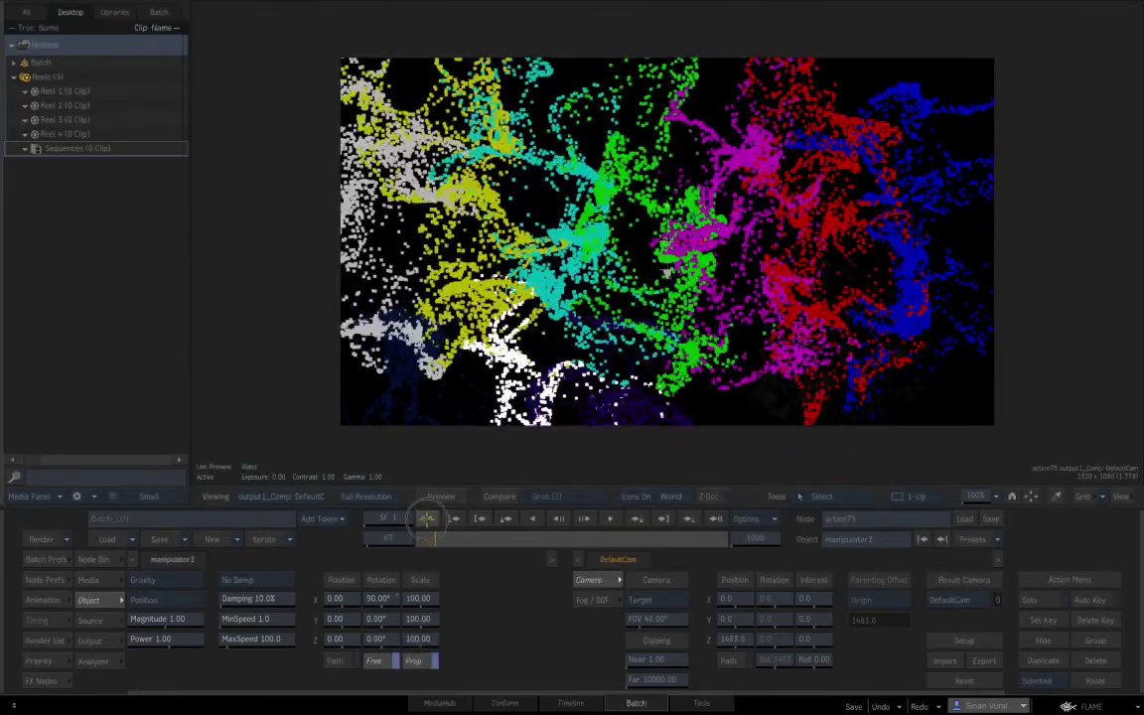
Step: In the Action schematic, disconnect the gravity animator manipulator2 from the Particle Generator, move it aside and select manipulator1
key("F4")
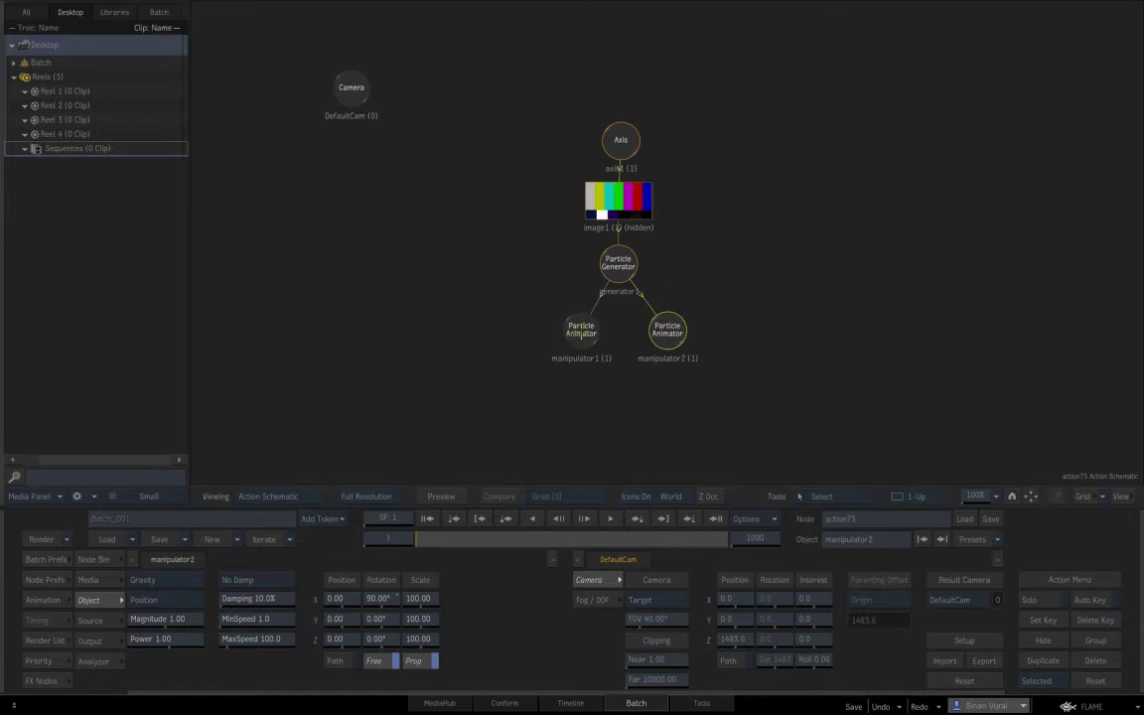
left_click(582, 340)
left_click_drag(651, 286, 644, 317)
left_click(581, 331)
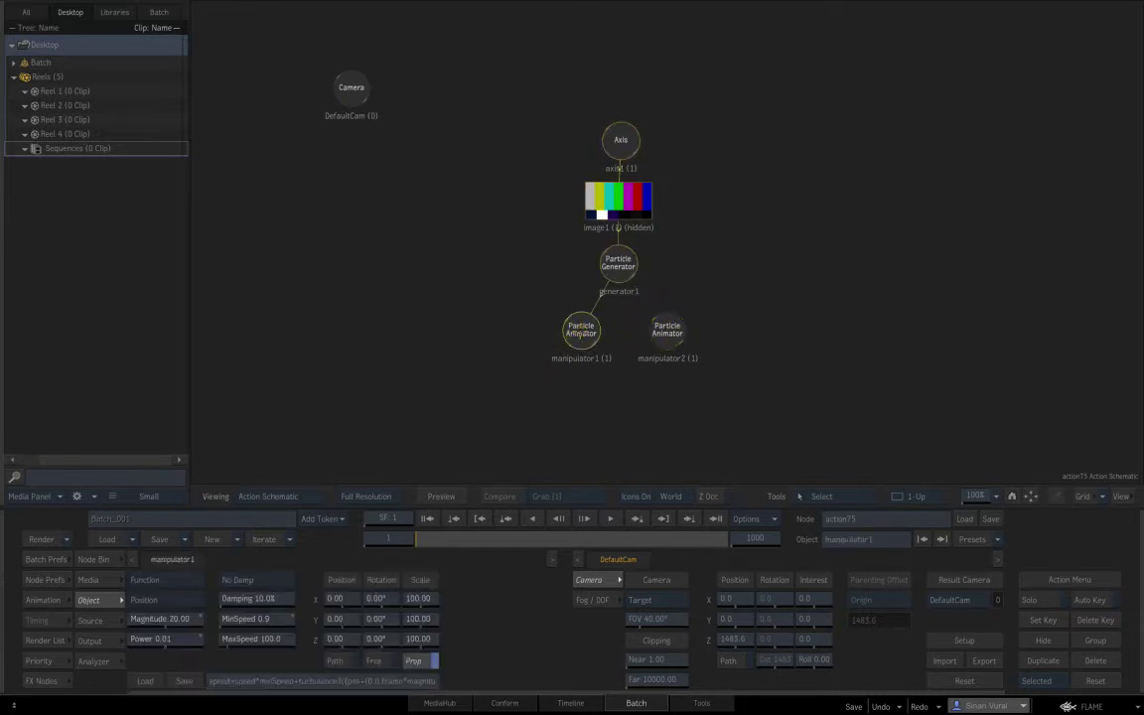
left_click_drag(668, 333, 725, 321)
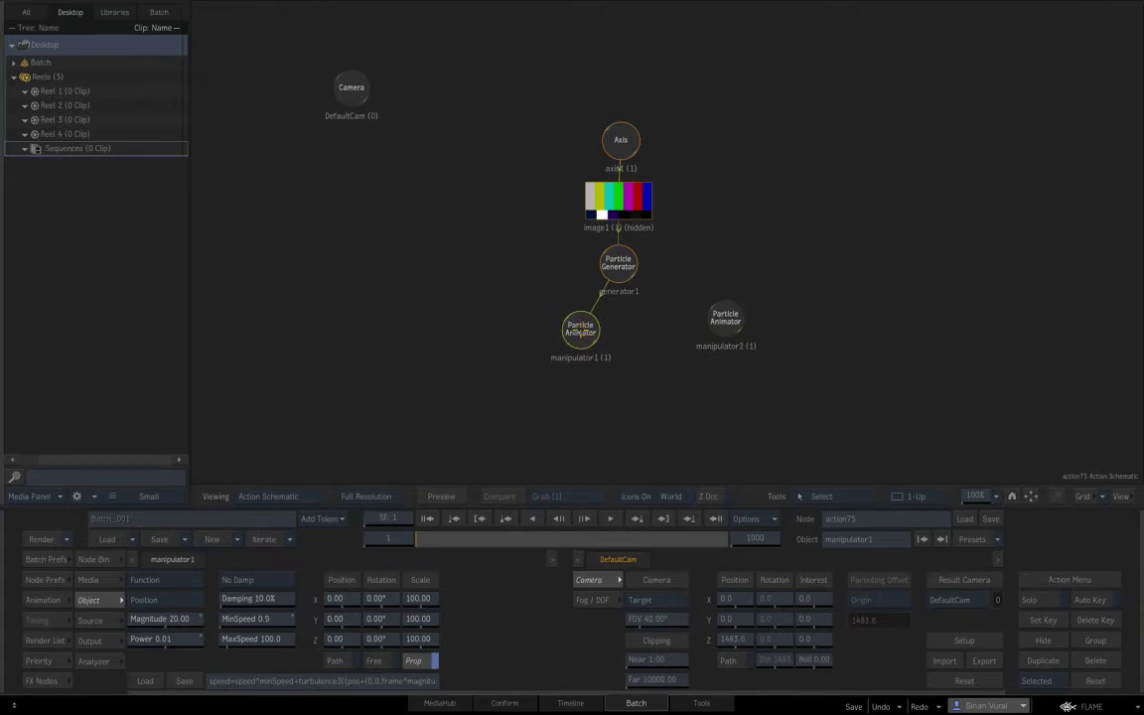
left_click_drag(582, 329, 583, 326)
Step: Insert (0,maxSpeed,0)+ directly after speed= in manipulator1's function expression, ahead of the speed*minSpeed term
left_click(223, 675)
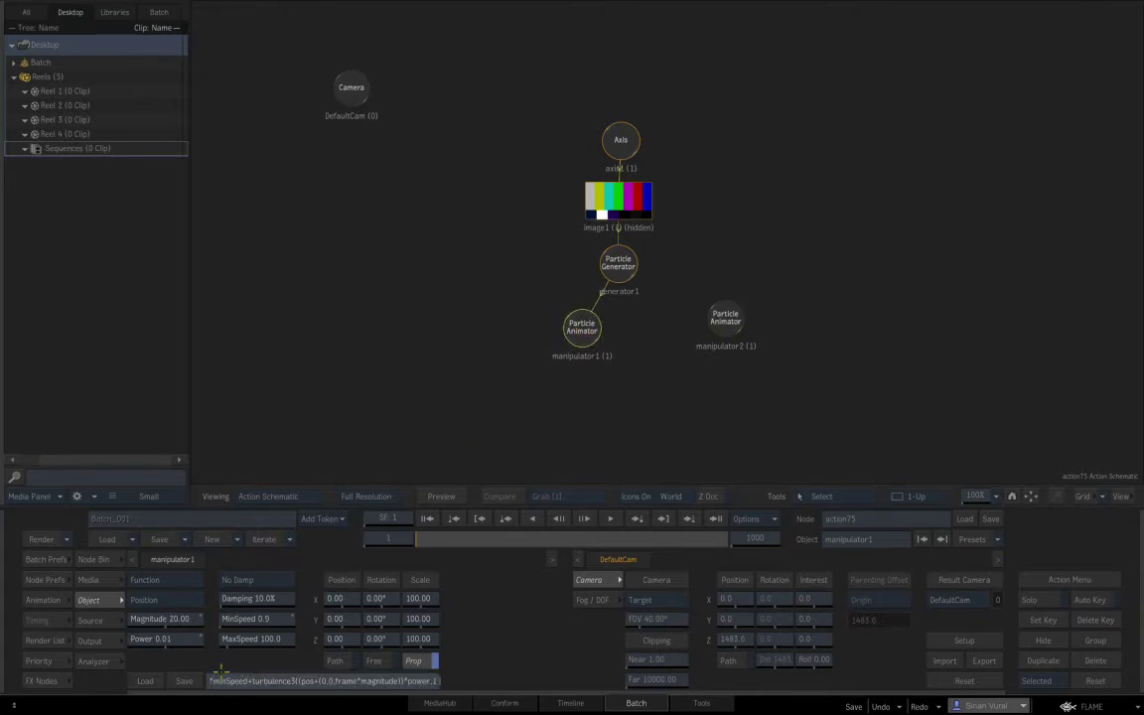
left_click_drag(222, 679, 164, 678)
left_click(210, 681)
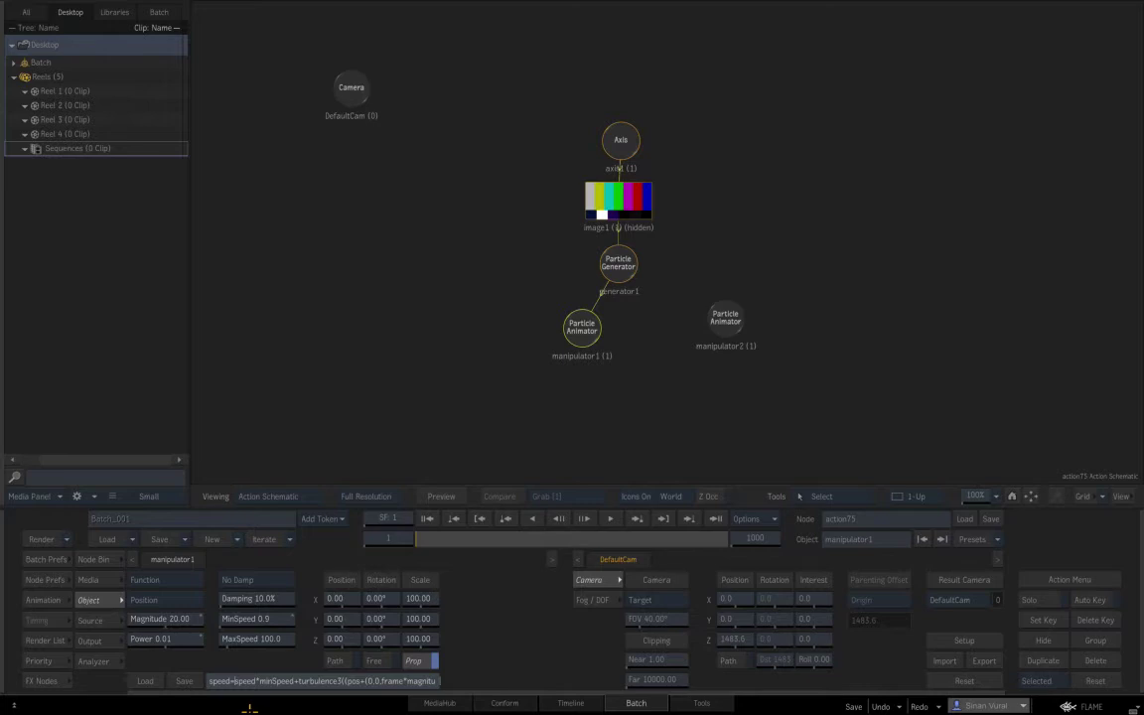
key("shift")
type("(")
type(".")
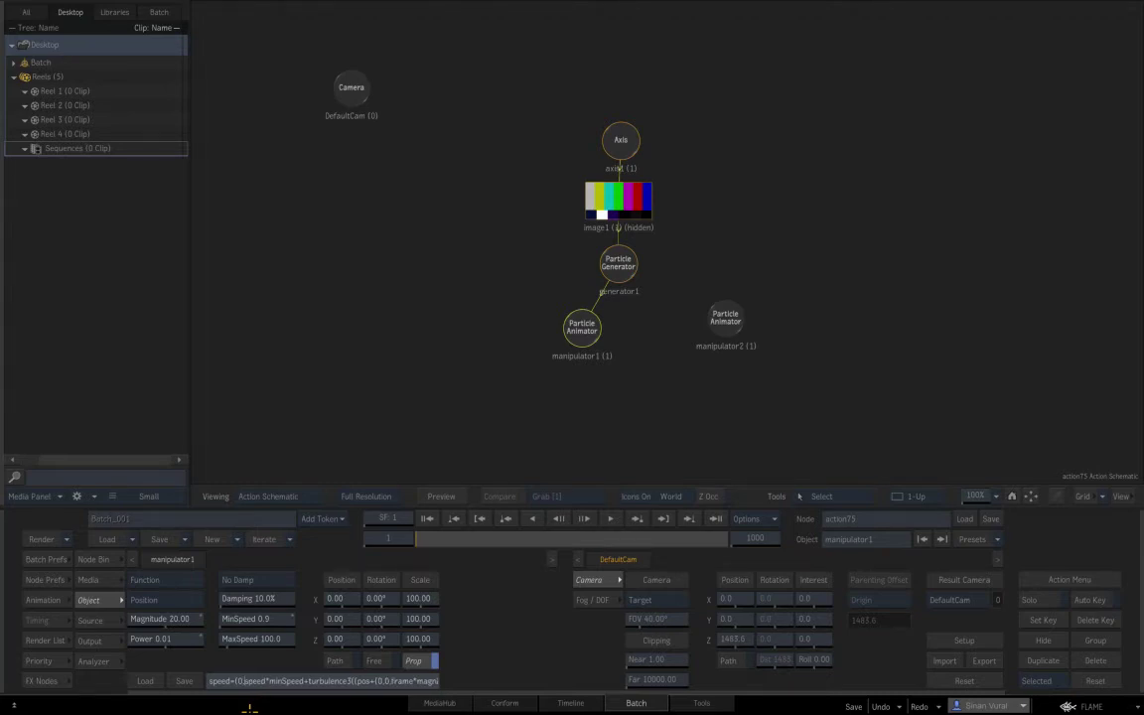
type("max")
type("Speed")
type(",(")
type(")")
type("+")
Step: Try to set manipulator1's MaxSpeed to -1 and play back the particles in the result view
left_click(254, 640)
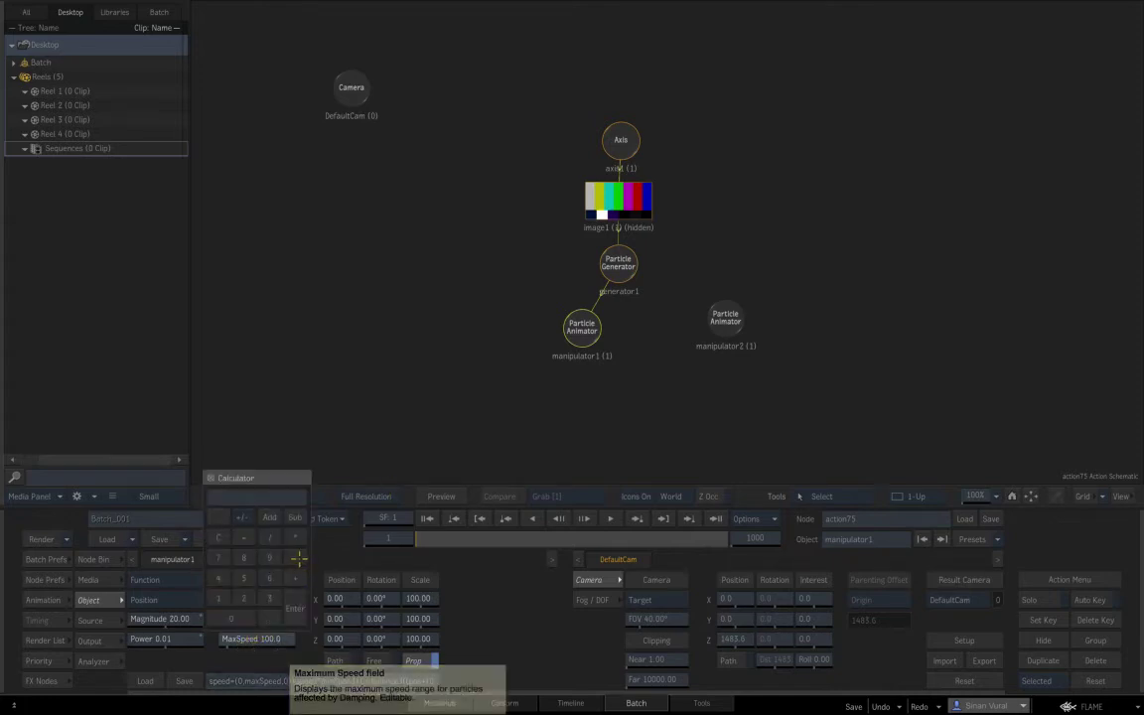
left_click(219, 598)
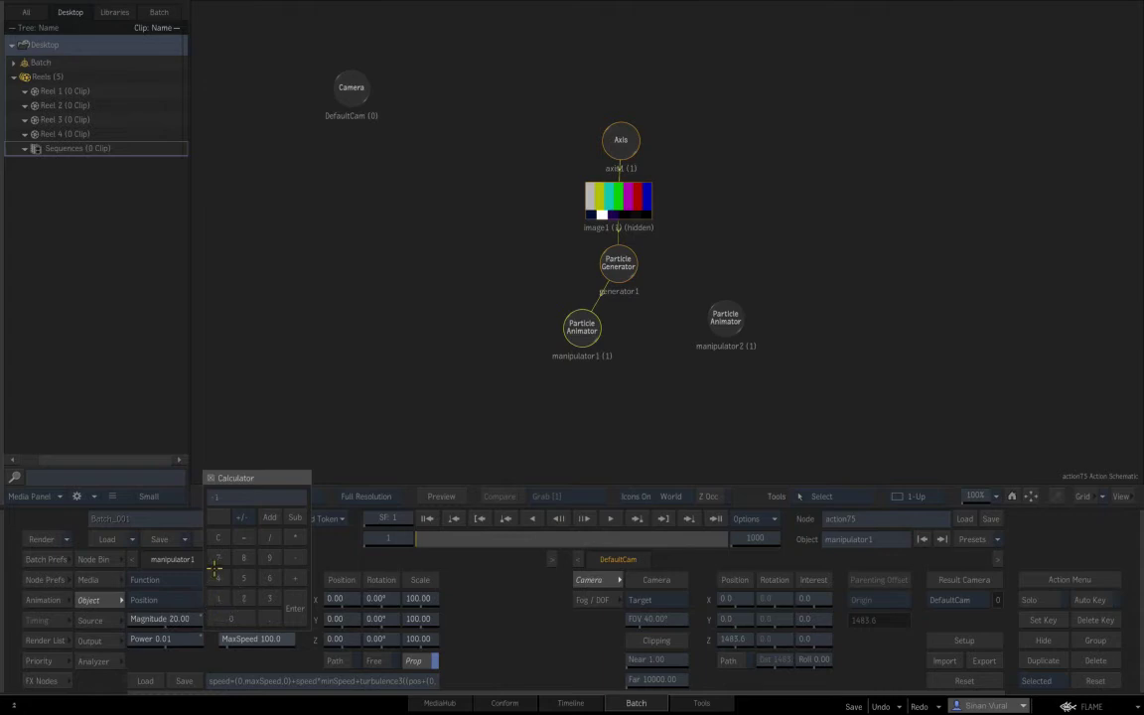
left_click(242, 518)
key("Return")
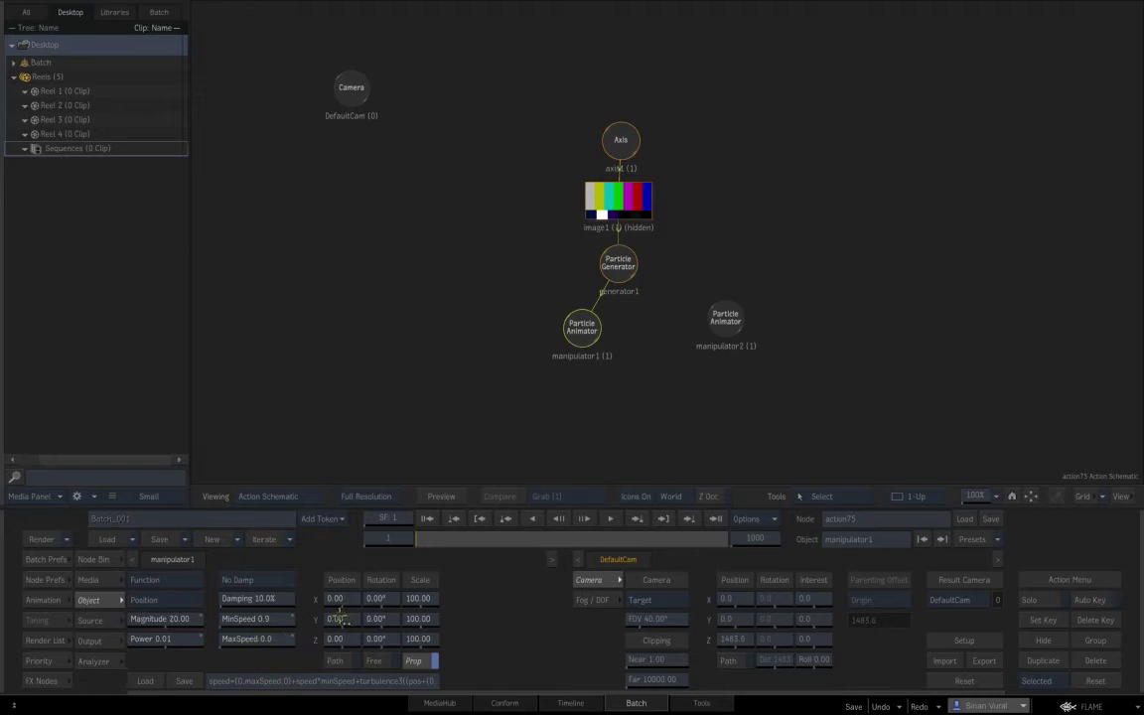
left_click_drag(586, 332, 583, 330)
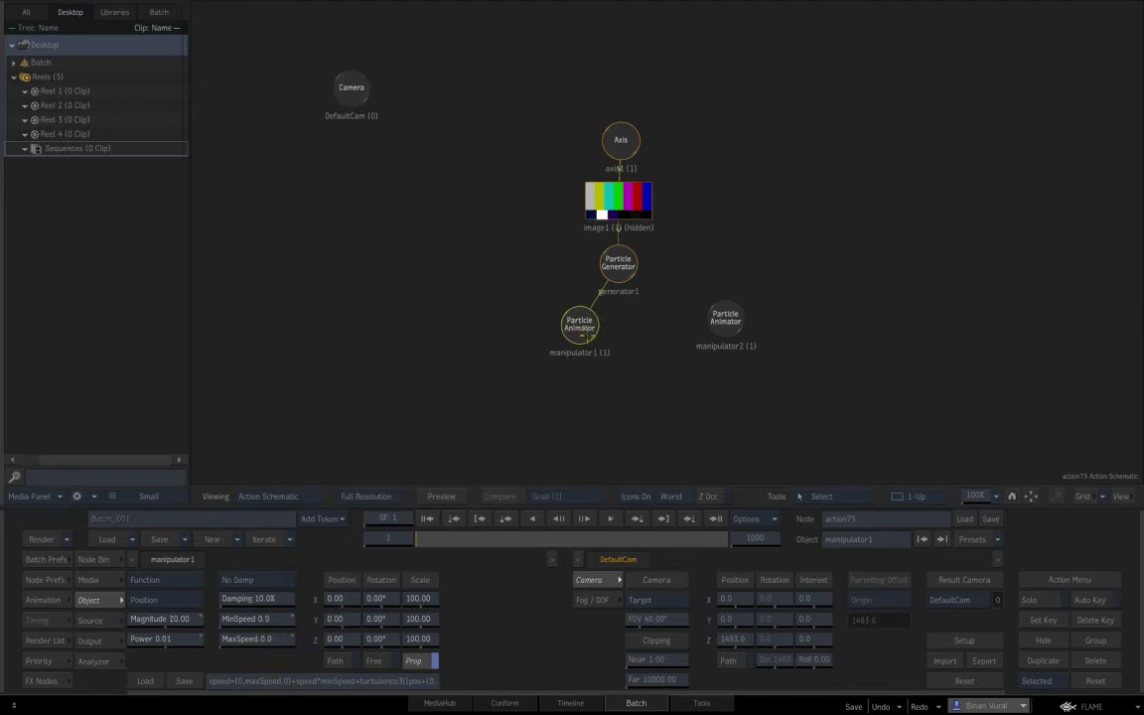
key("F4")
key("space")
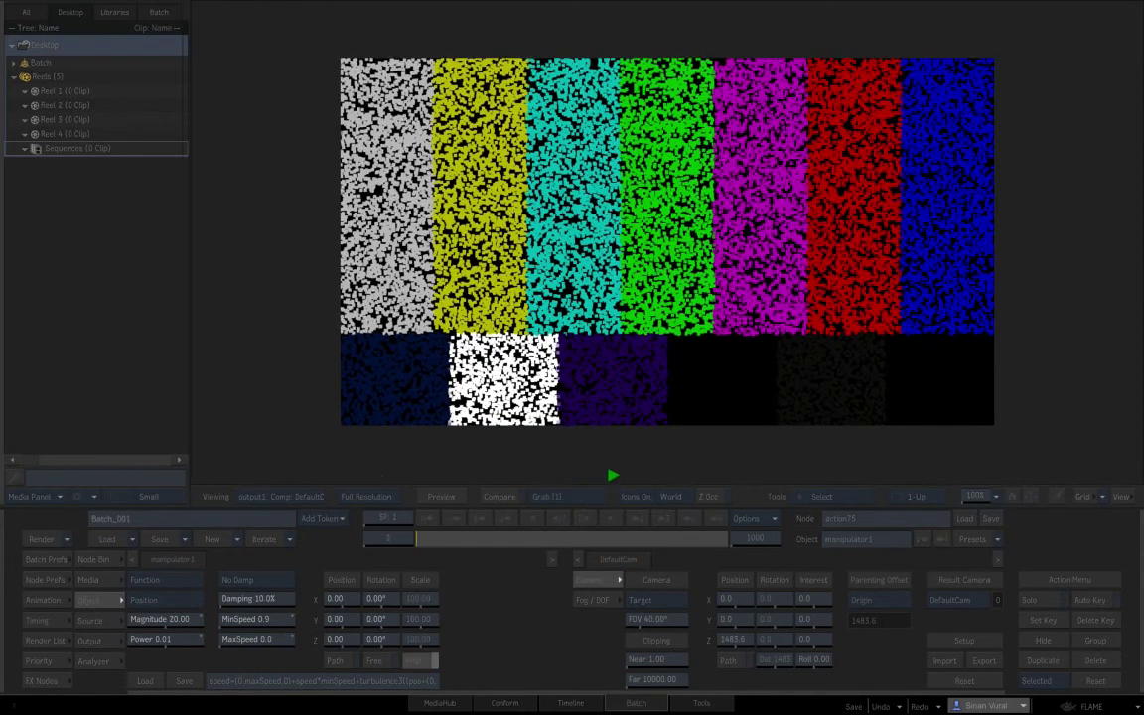
key("space")
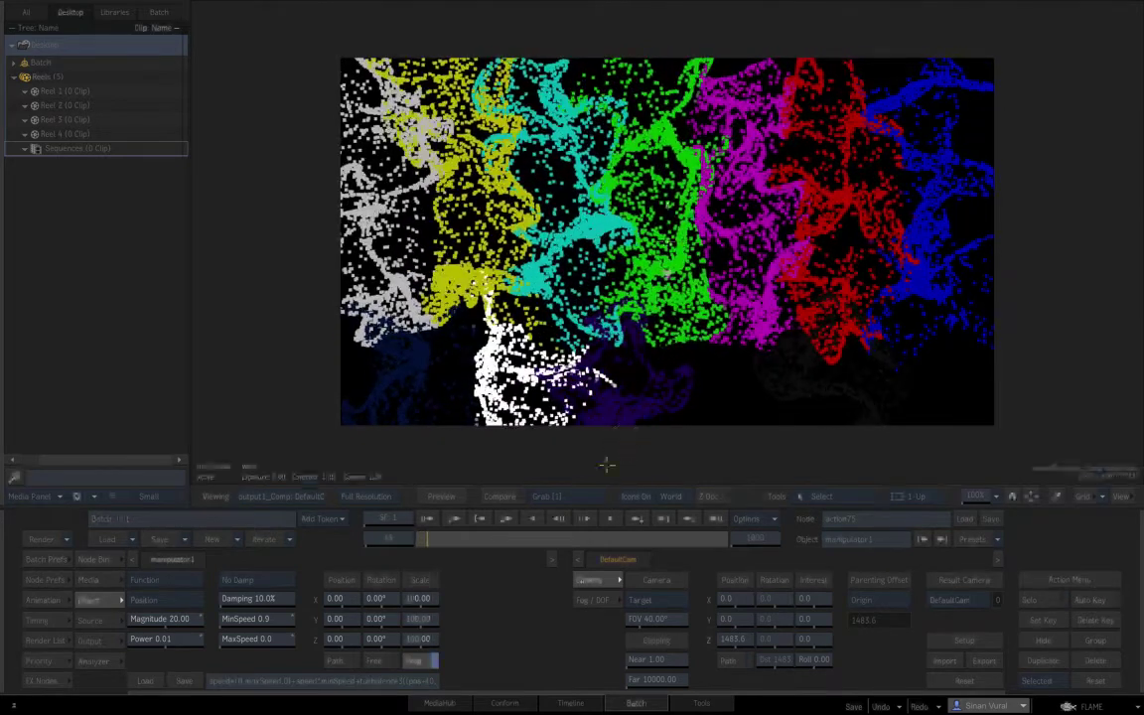
Step: Try MaxSpeed 91.0 on manipulator1 in a playback, and set MaxSpeed back to 0.0
left_click_drag(272, 639, 286, 639)
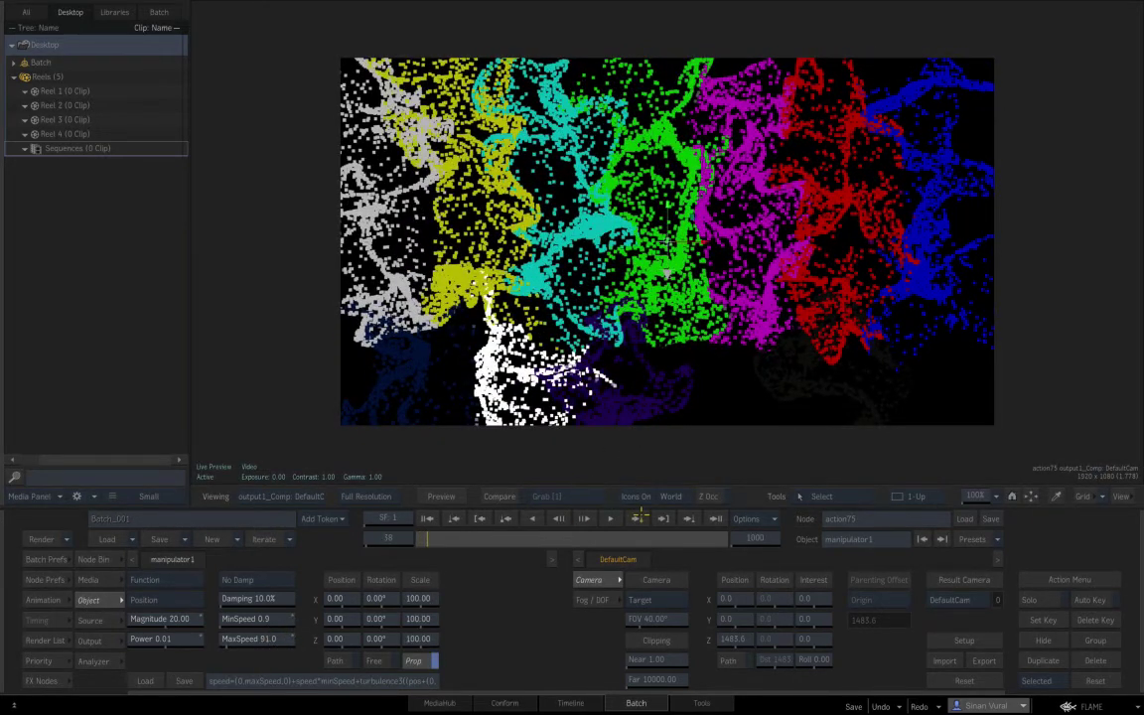
left_click(611, 518)
left_click(609, 467)
left_click(608, 466)
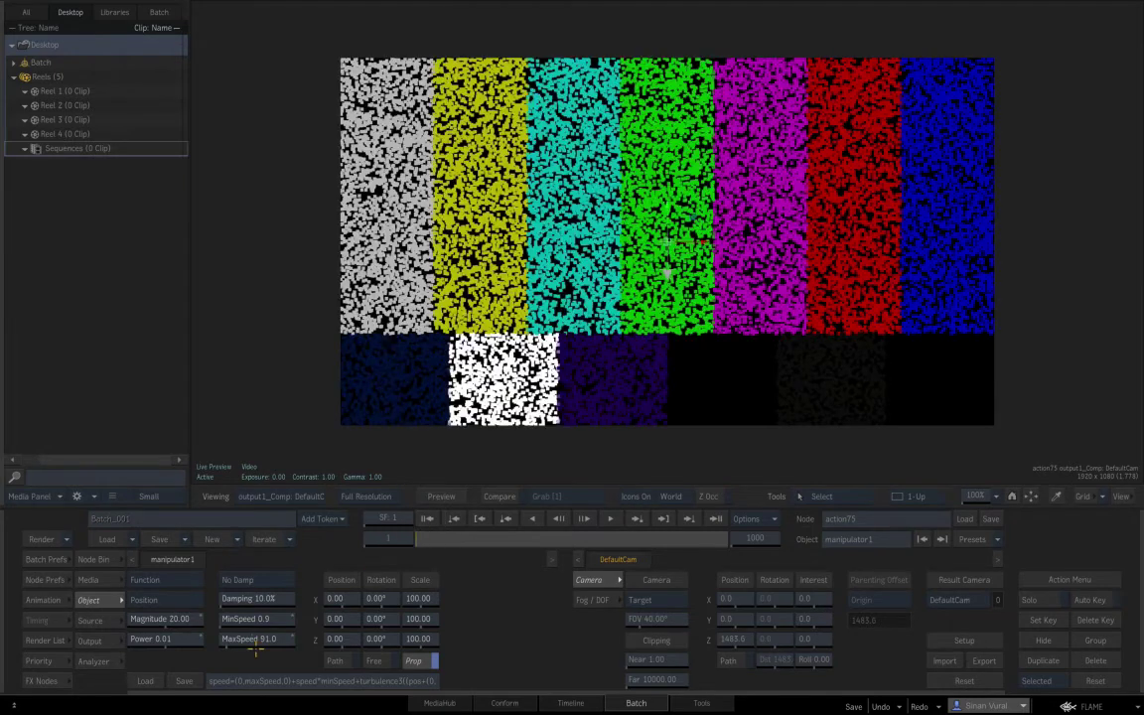
left_click(254, 639)
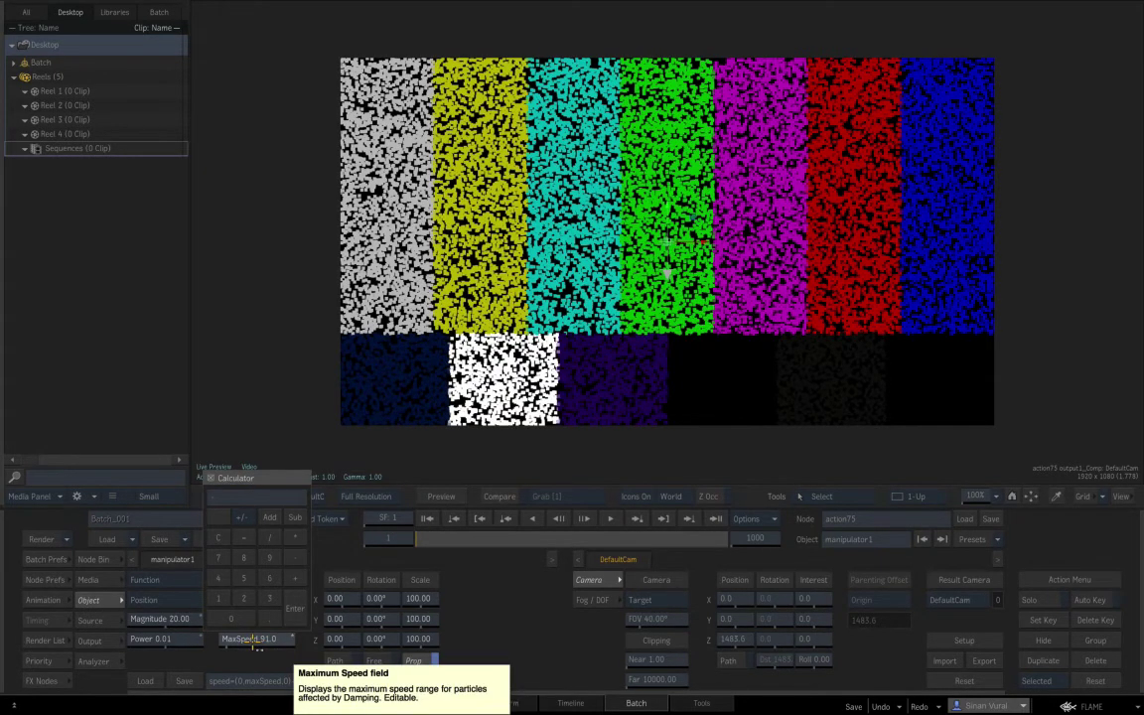
key("Return")
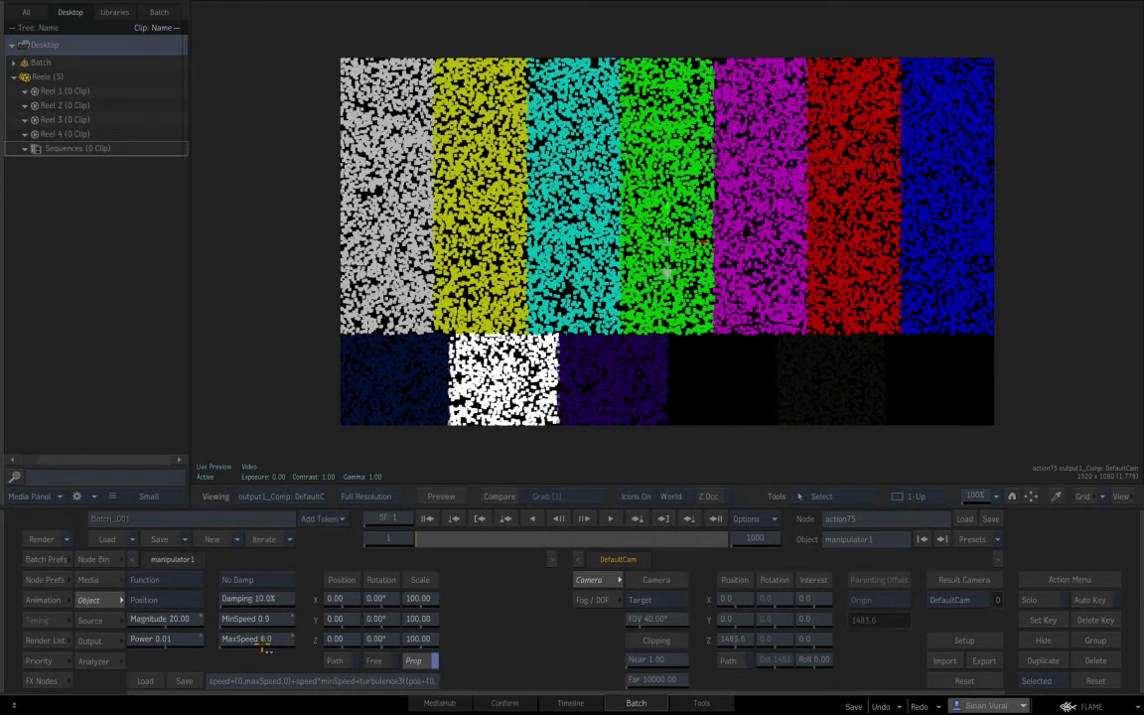
Step: Add a minus sign before maxSpeed inside the first vector of manipulator1's function expression
left_click(249, 676)
left_click_drag(216, 680, 179, 673)
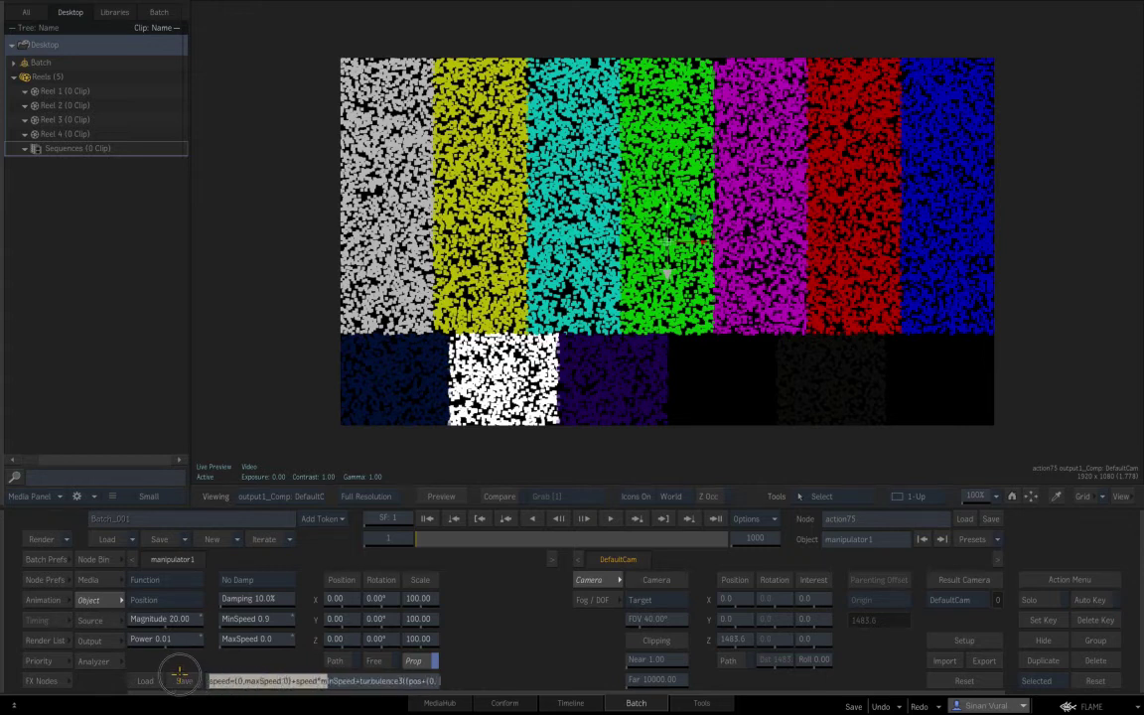
left_click(250, 680)
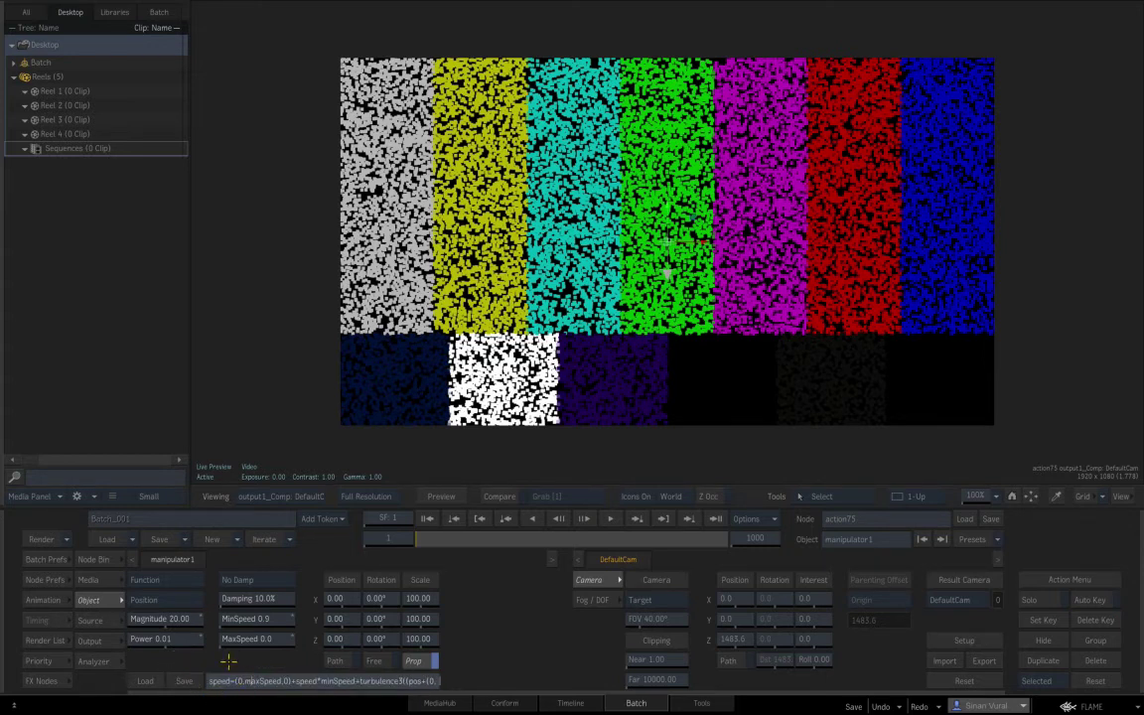
type("-")
type("-")
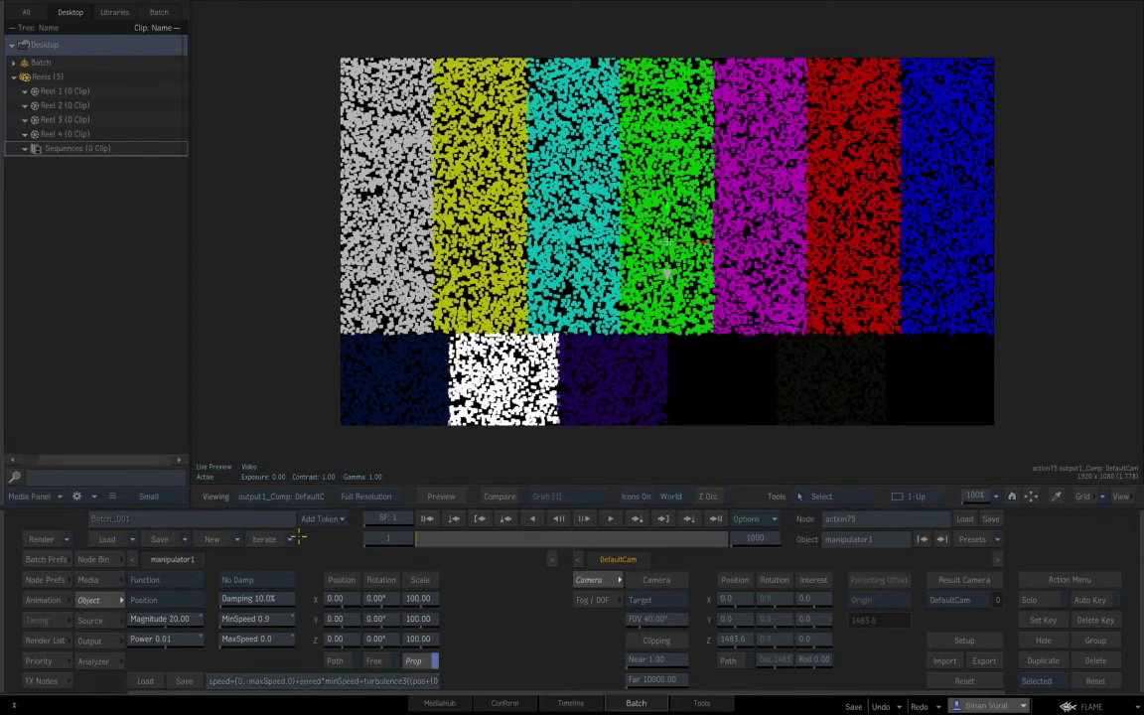
Step: Set manipulator1's MaxSpeed to 1.0
left_click(271, 638)
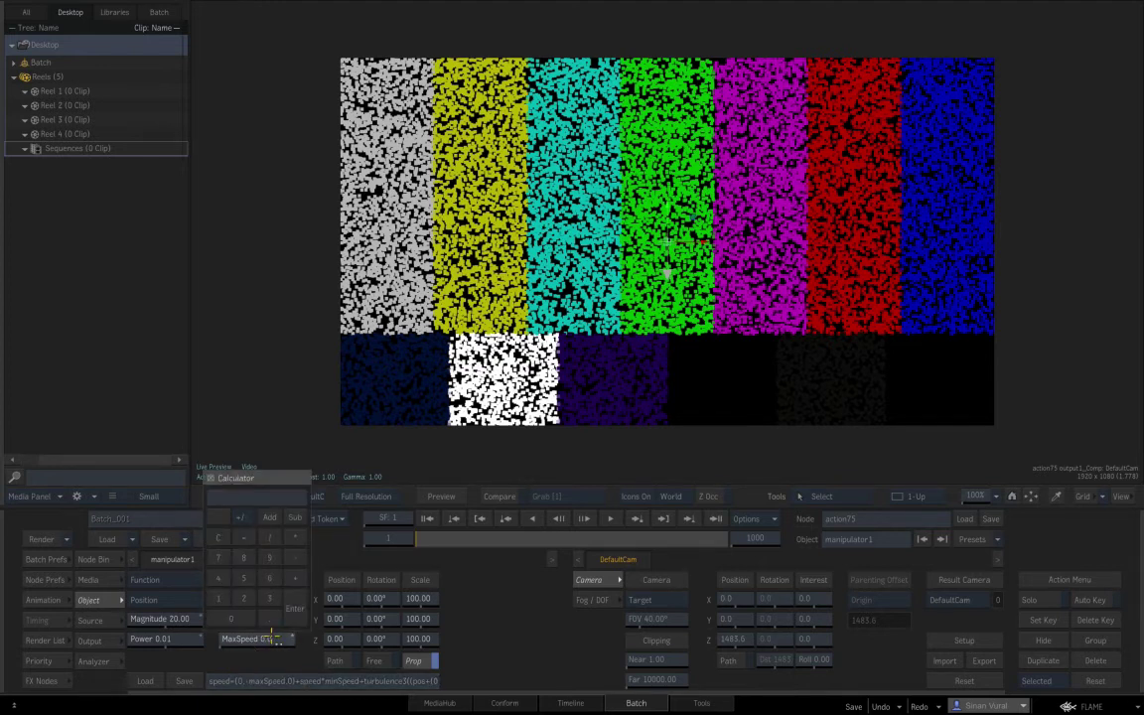
type("1")
key("Return")
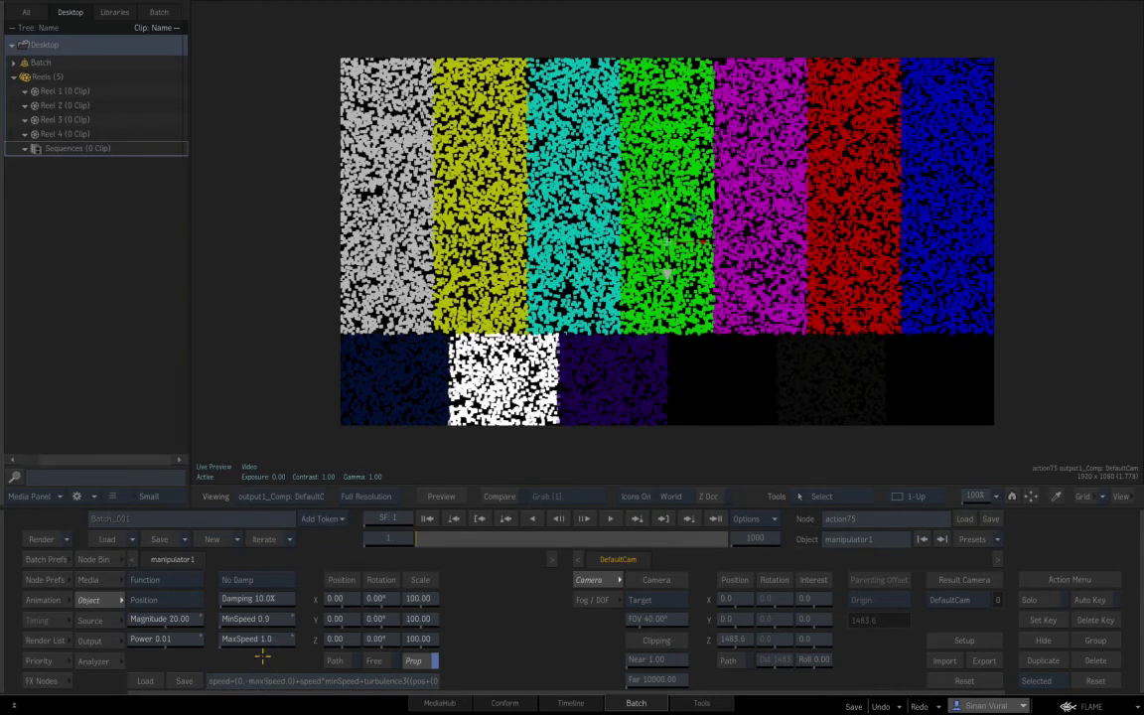
Step: Remove the minus sign before maxSpeed so the function's first vector reads (0,maxSpeed,0)
left_click(262, 681)
left_click_drag(217, 681, 189, 682)
left_click(255, 681)
key("BackSpace")
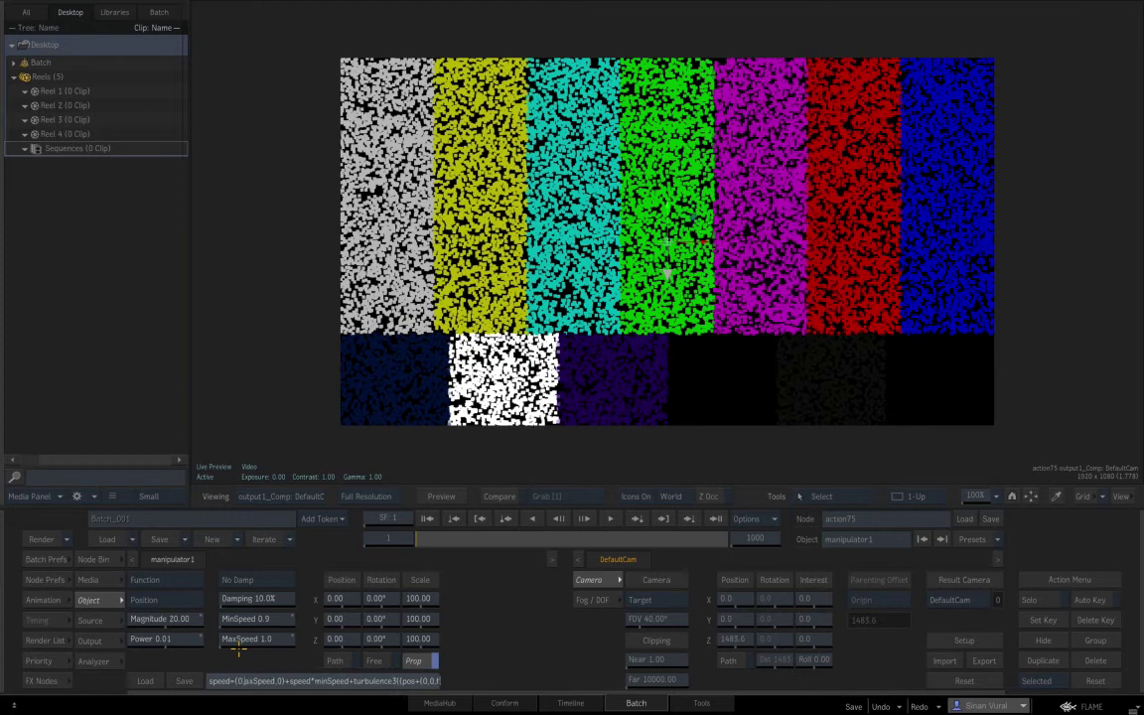
key("Return")
Step: Play back the particles from the first frame with the positive maxSpeed vector, and return to frame 1
left_click(612, 517)
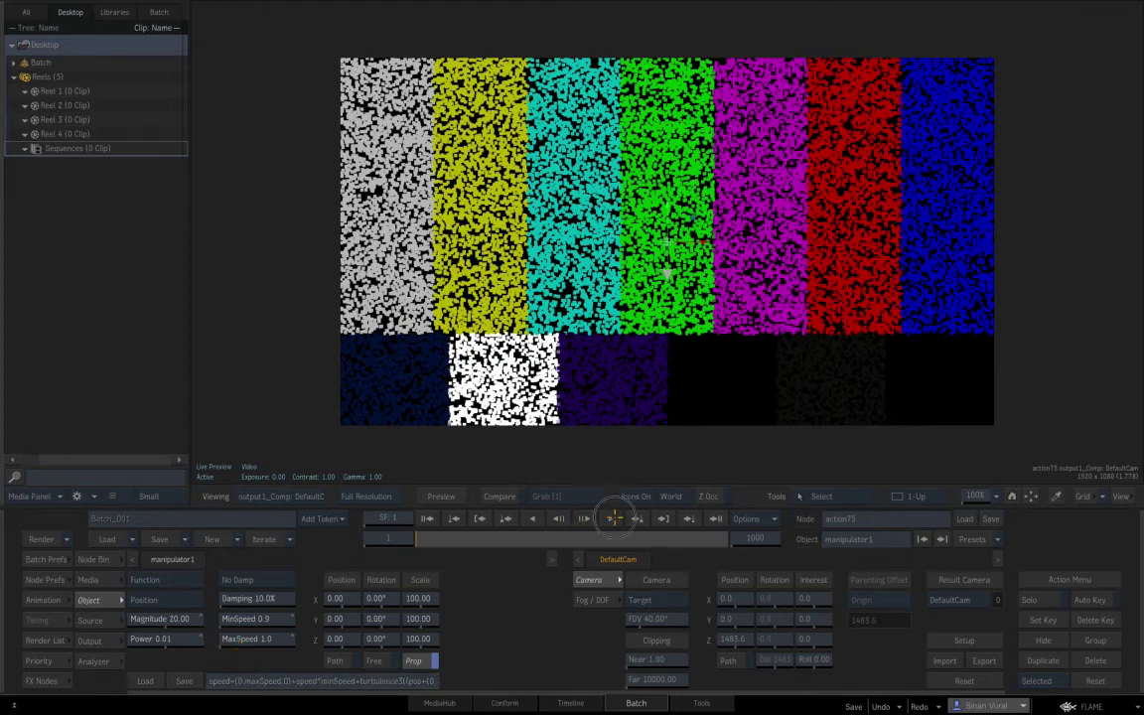
left_click(610, 455)
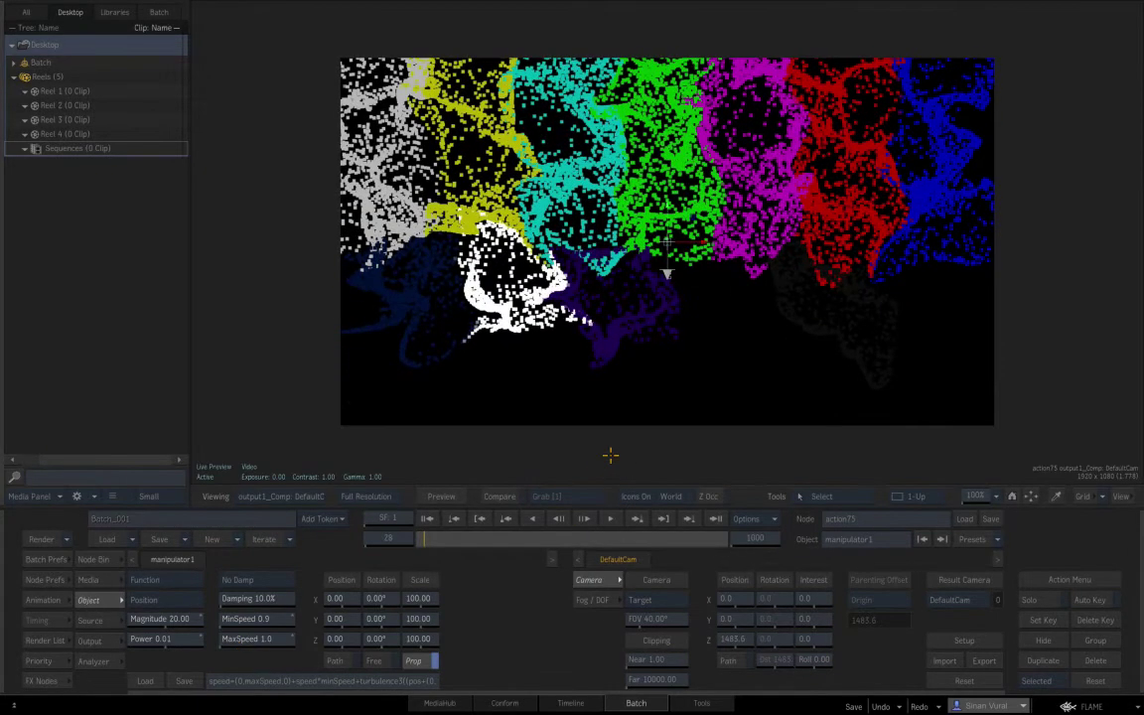
left_click(416, 536)
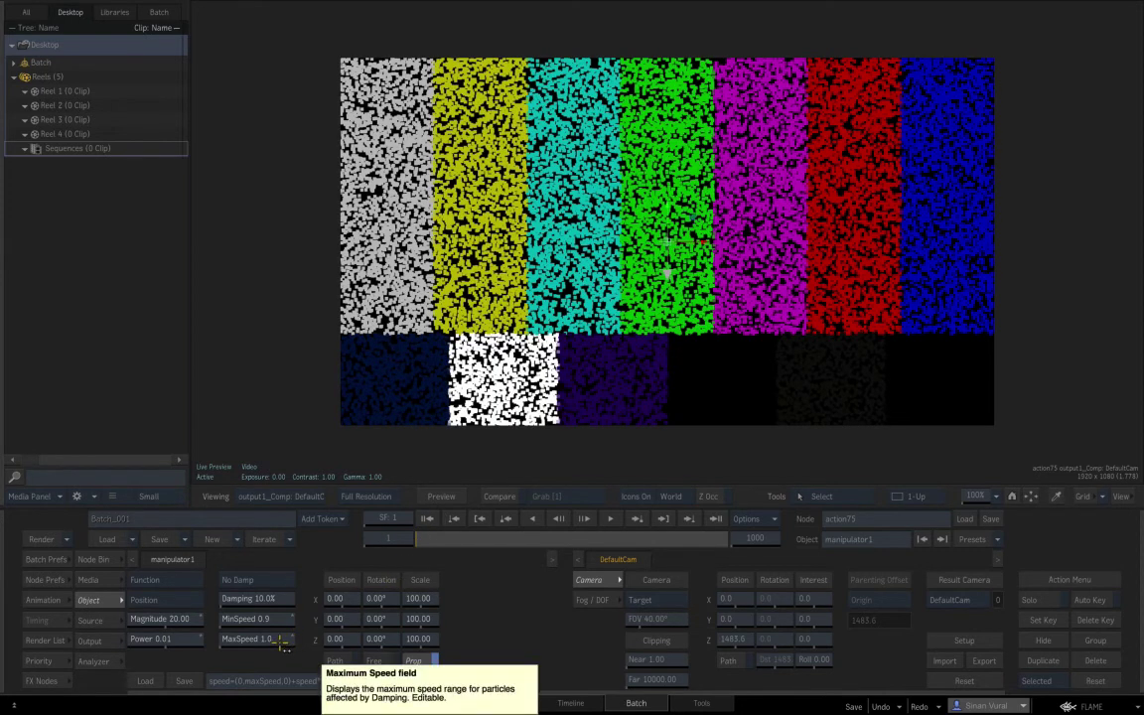
Step: Set manipulator1's MaxSpeed to 3.0 and play back the particle motion
left_click_drag(281, 641, 235, 640)
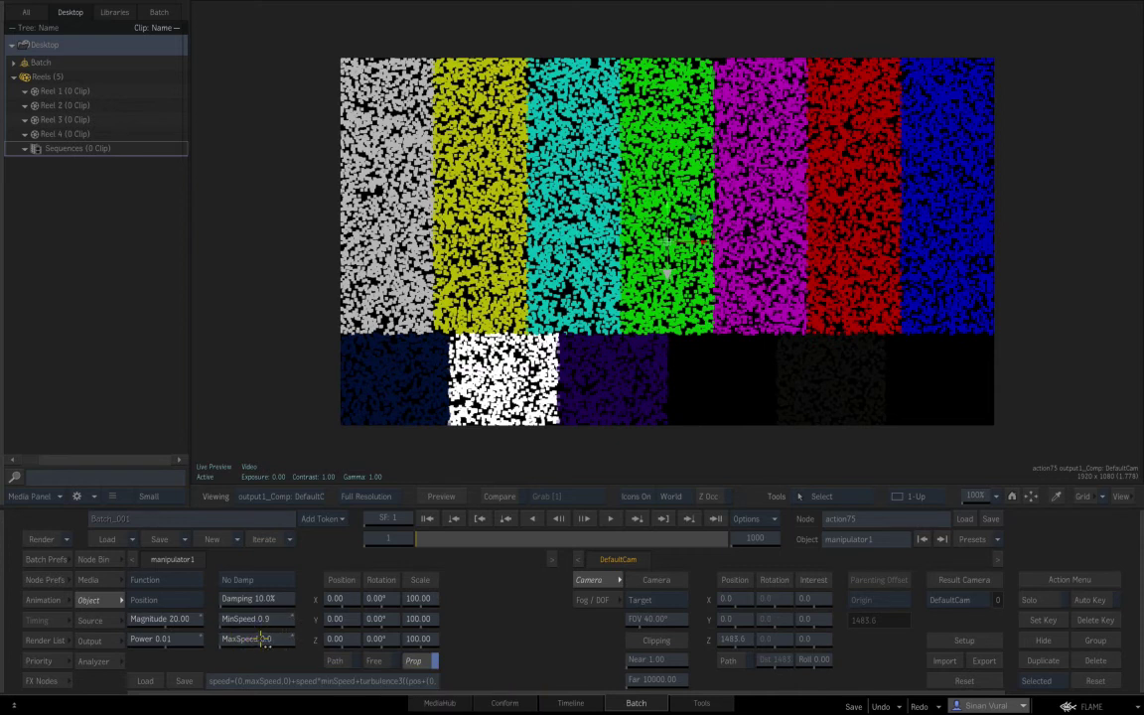
left_click(264, 638)
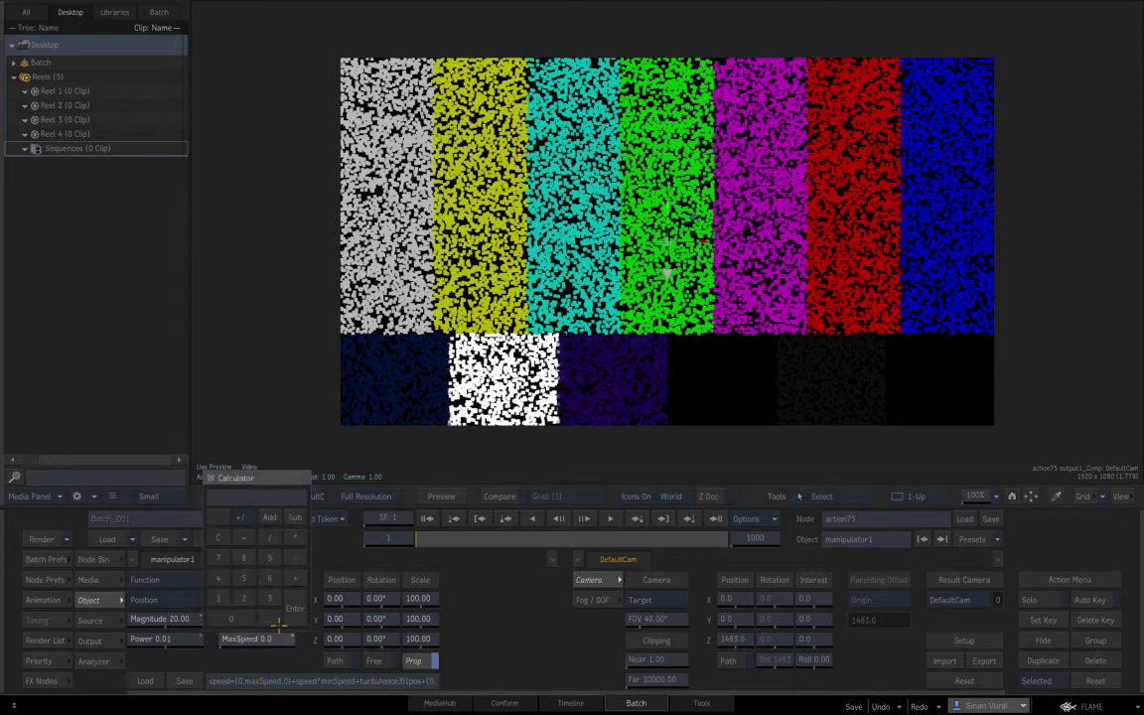
type("3")
key("Return")
left_click(611, 518)
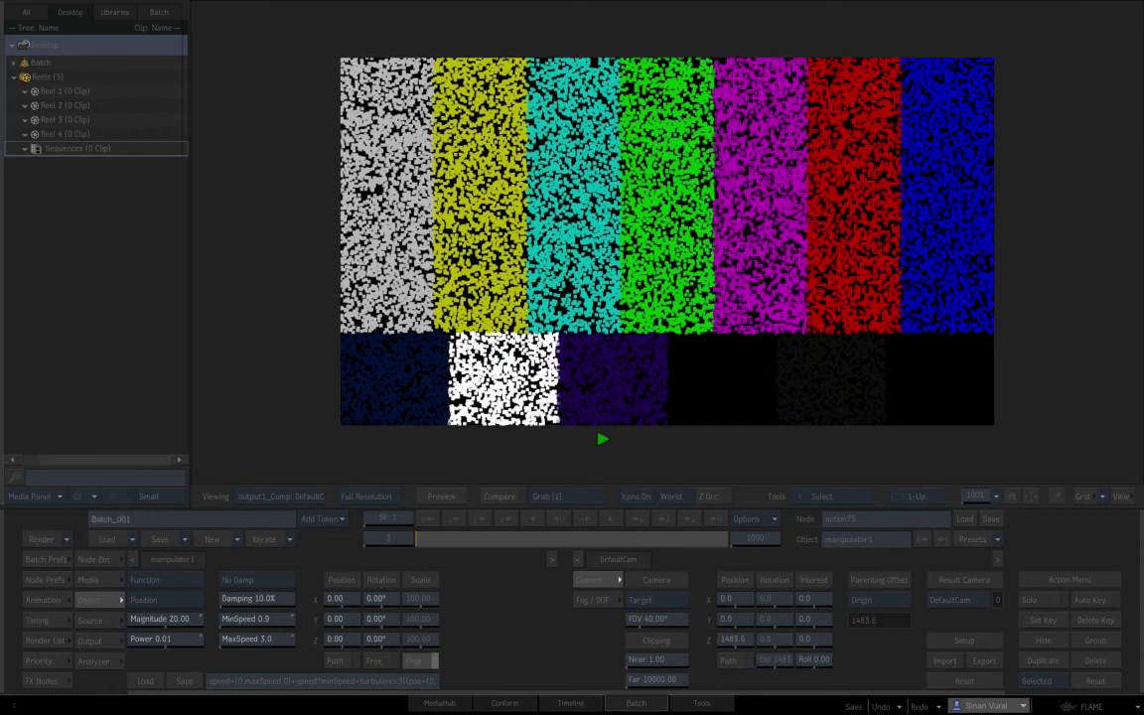
Step: Insert a minus sign before maxSpeed so the first vector of manipulator1's function reads (0, -maxSpeed,0)
left_click(265, 679)
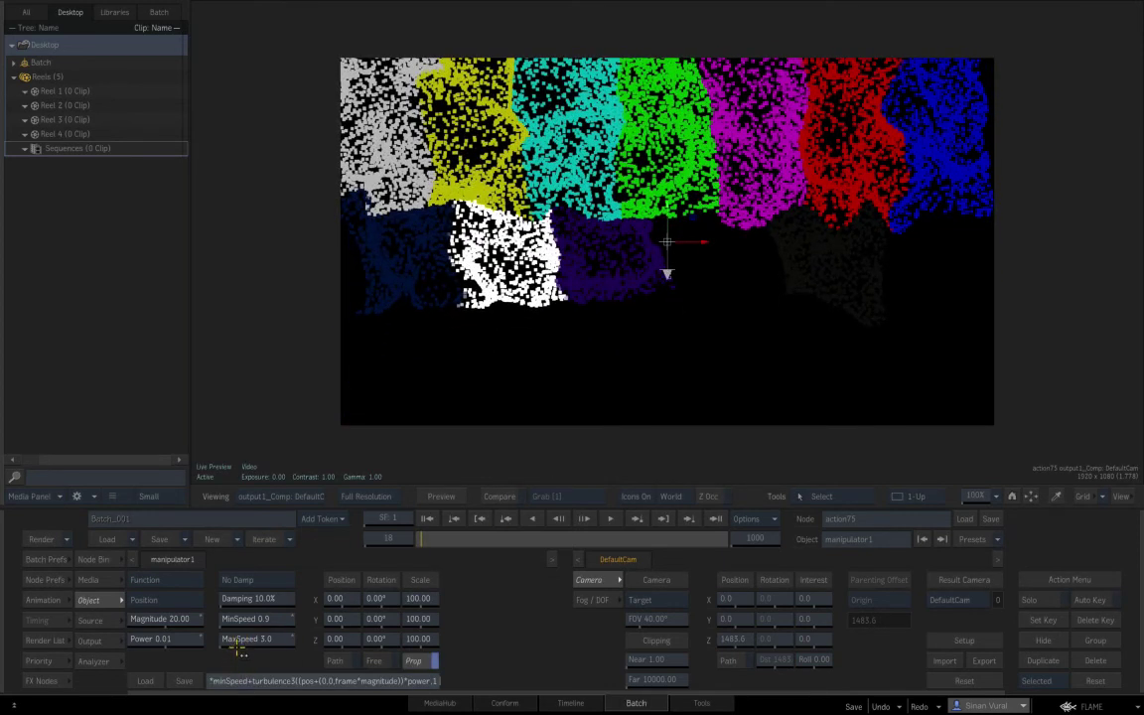
left_click_drag(216, 683, 184, 682)
left_click(245, 681)
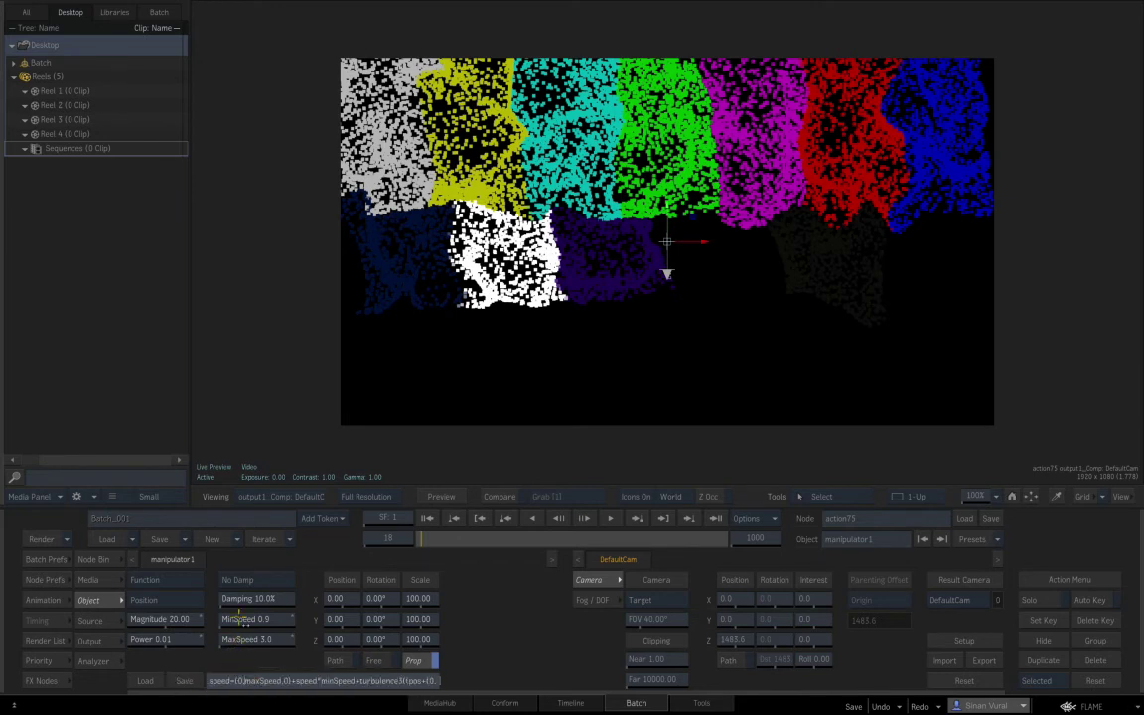
type("-")
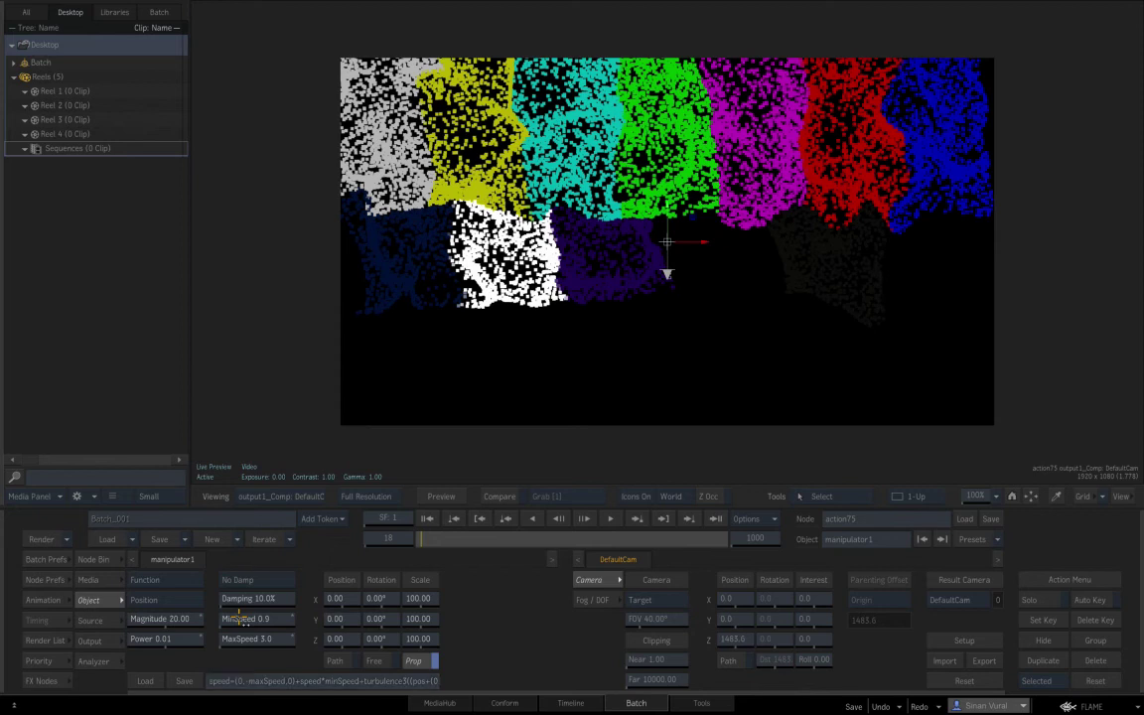
Step: Play back the particles twice from the first frame with the negated maxSpeed vector, and return to frame 1
left_click(453, 518)
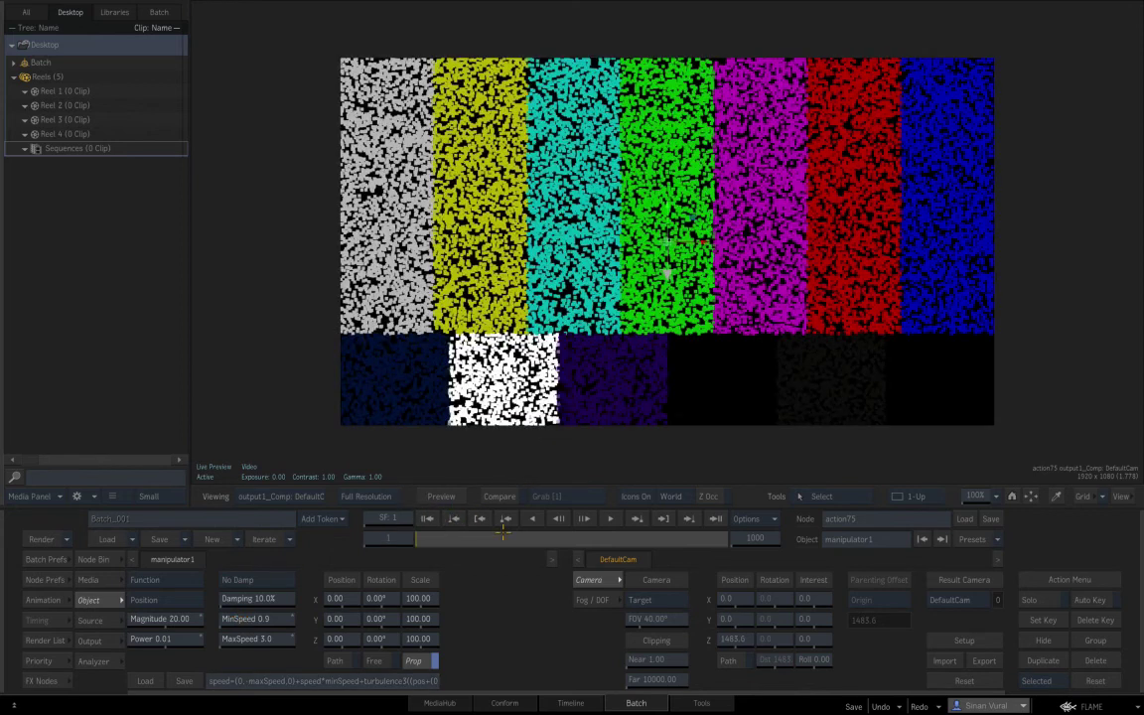
left_click(612, 518)
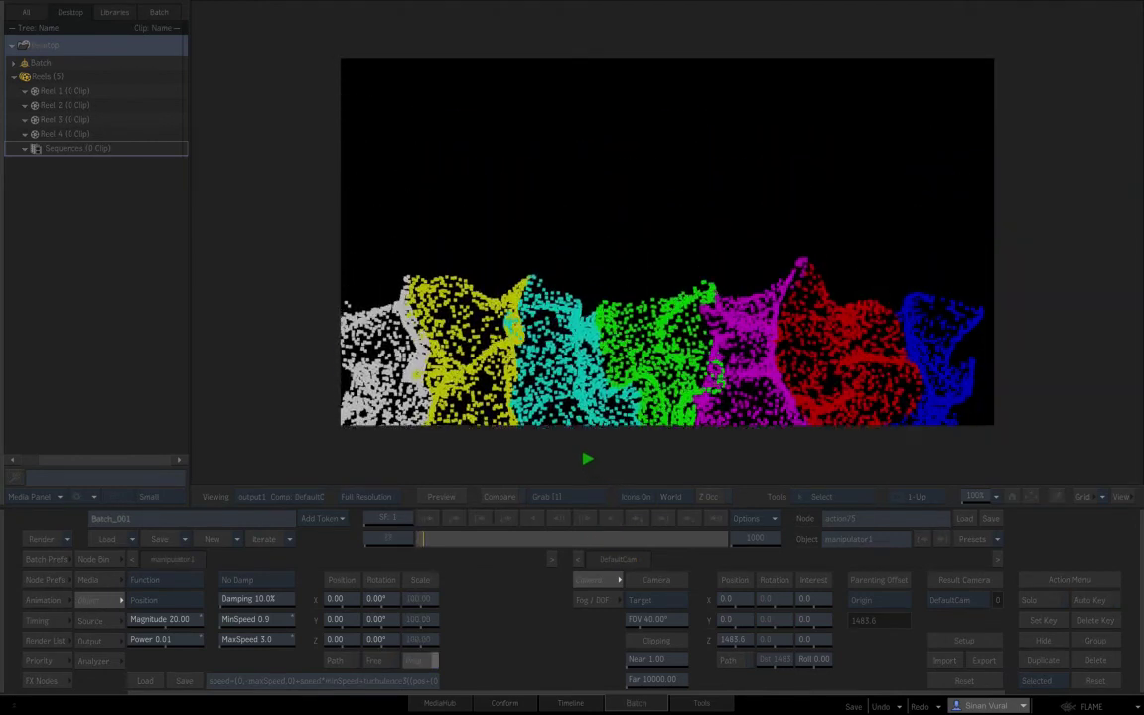
left_click(426, 517)
left_click(609, 517)
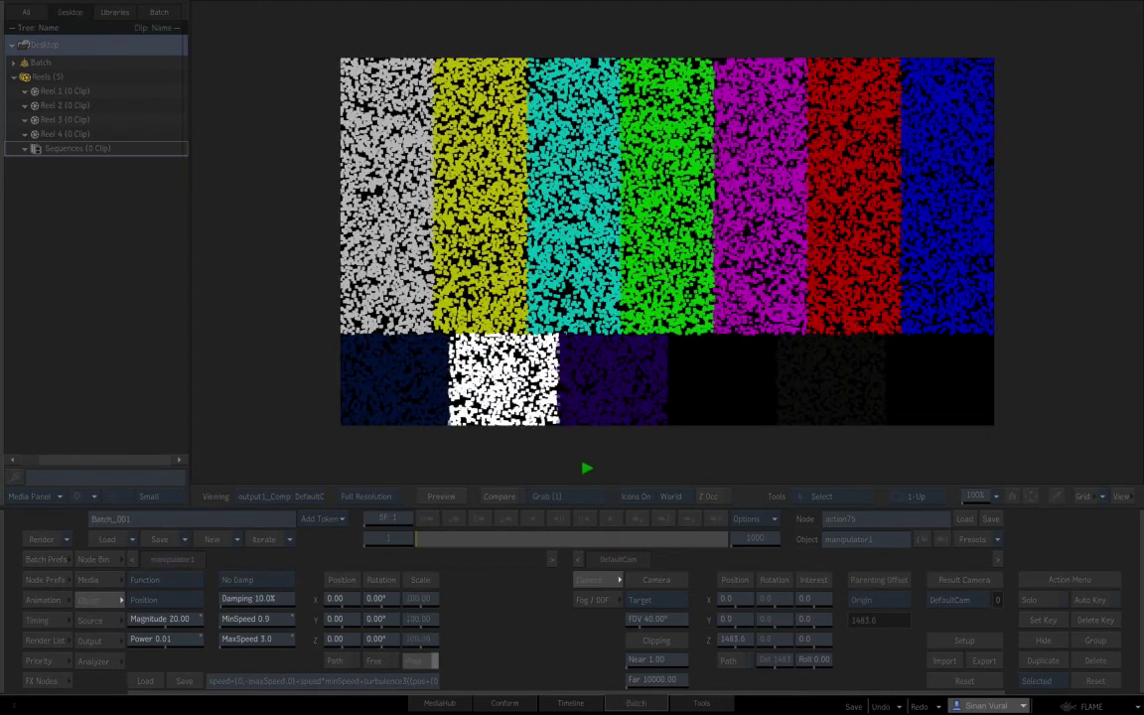
left_click(586, 449)
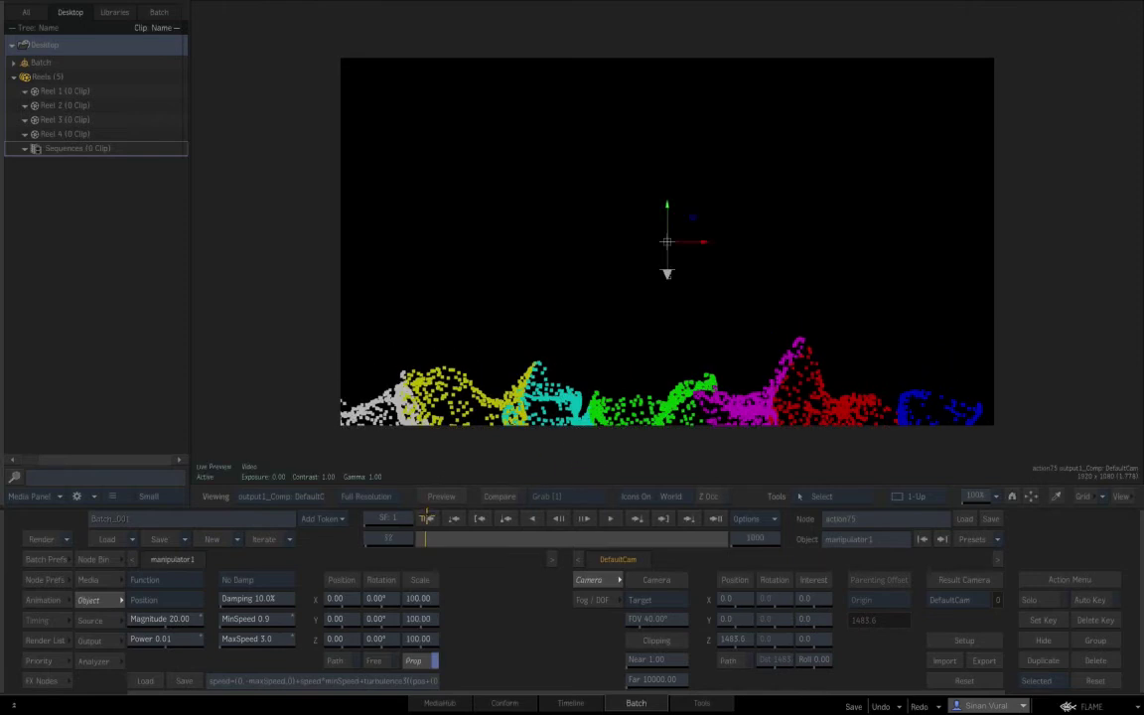
left_click(424, 518)
Step: Set manipulator1's MaxSpeed to 0.0 and play back the particles
left_click(268, 639)
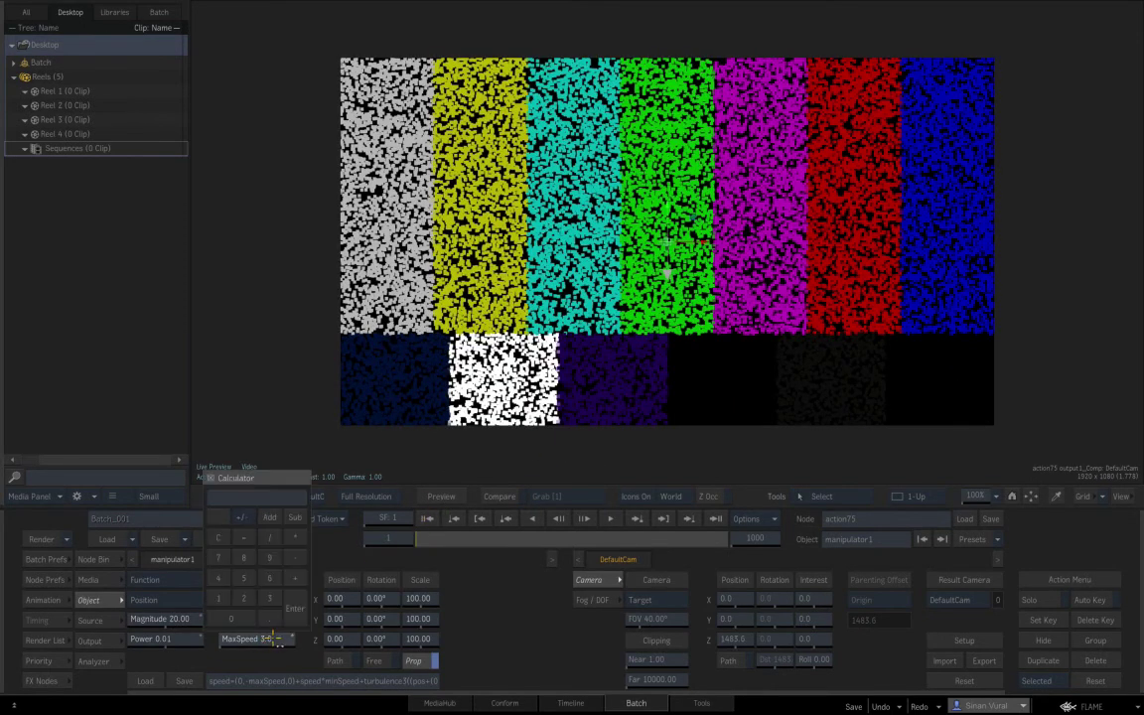
type("0")
key("Return")
left_click(612, 518)
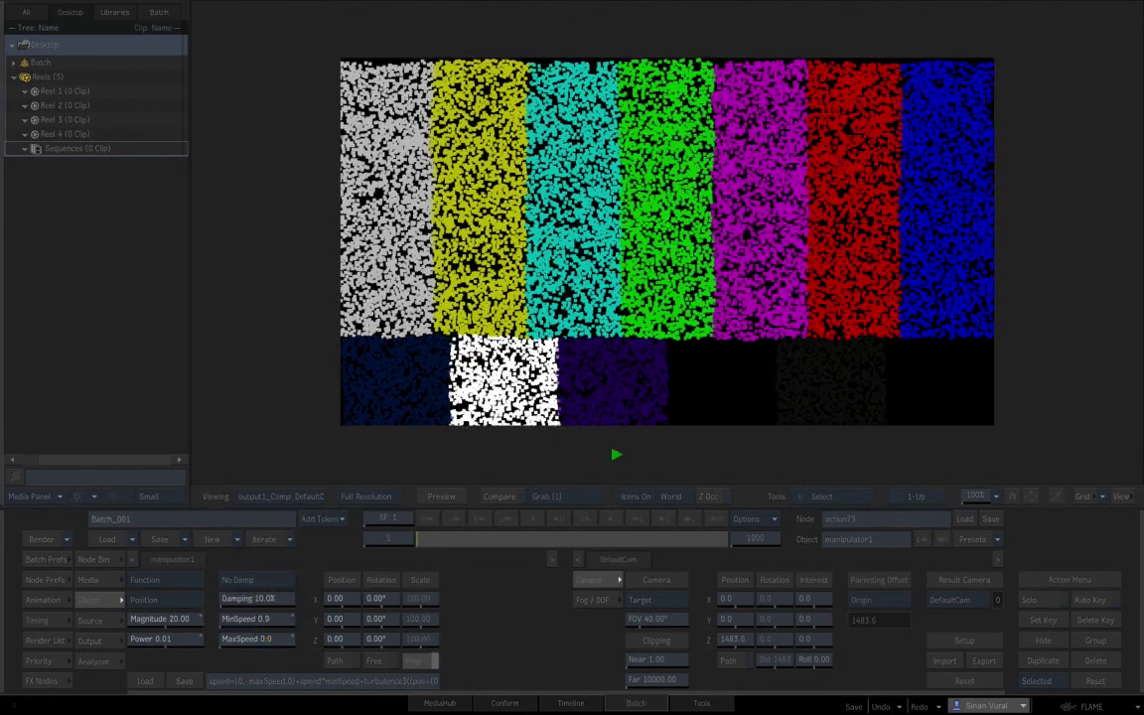
Step: Select the unconnected manipulator2 in the Action schematic, play back the composite result, and return to frame 1
key("F4")
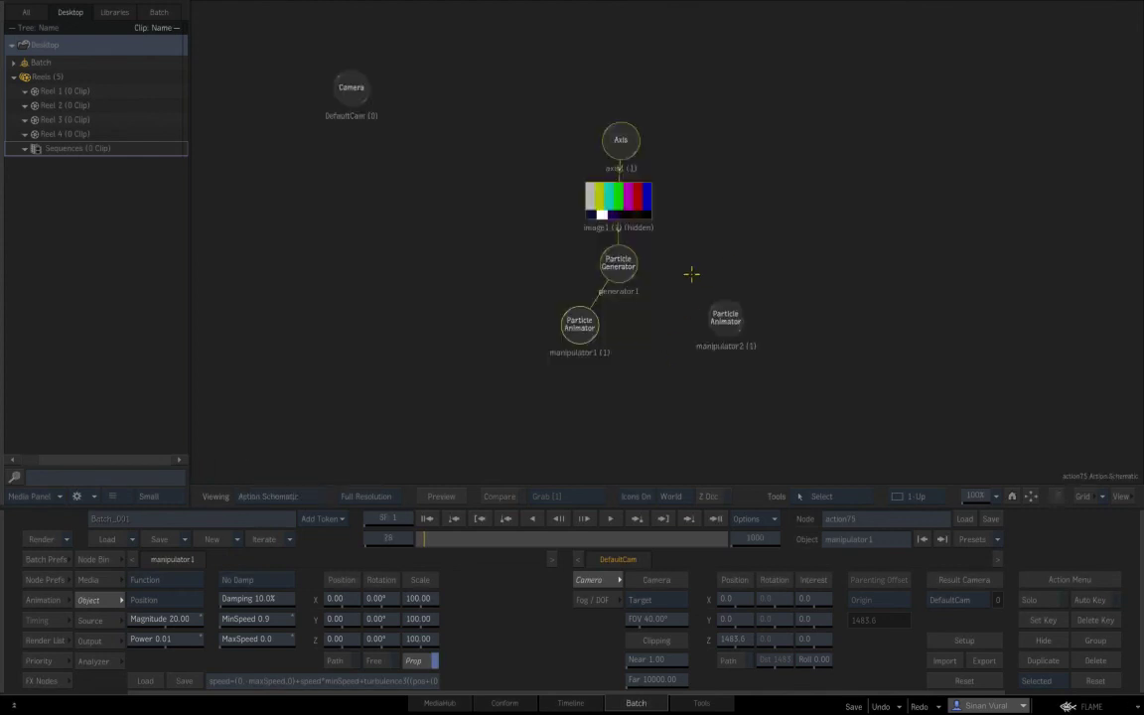
left_click(688, 314)
key("F4")
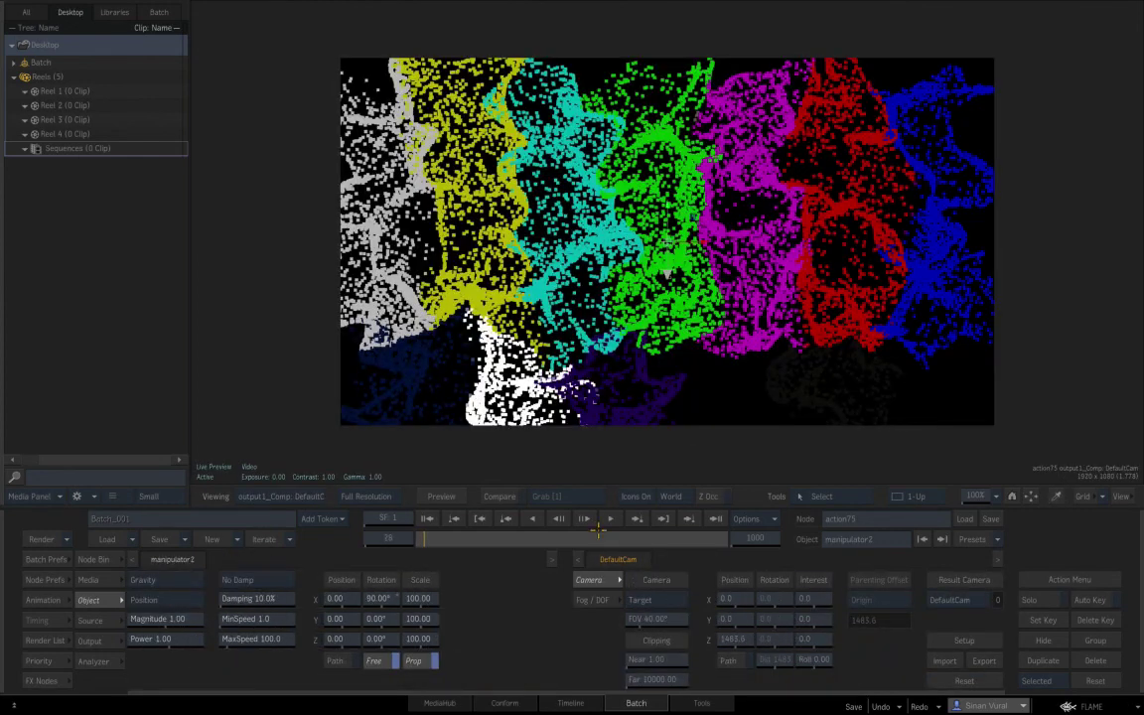
left_click(610, 520)
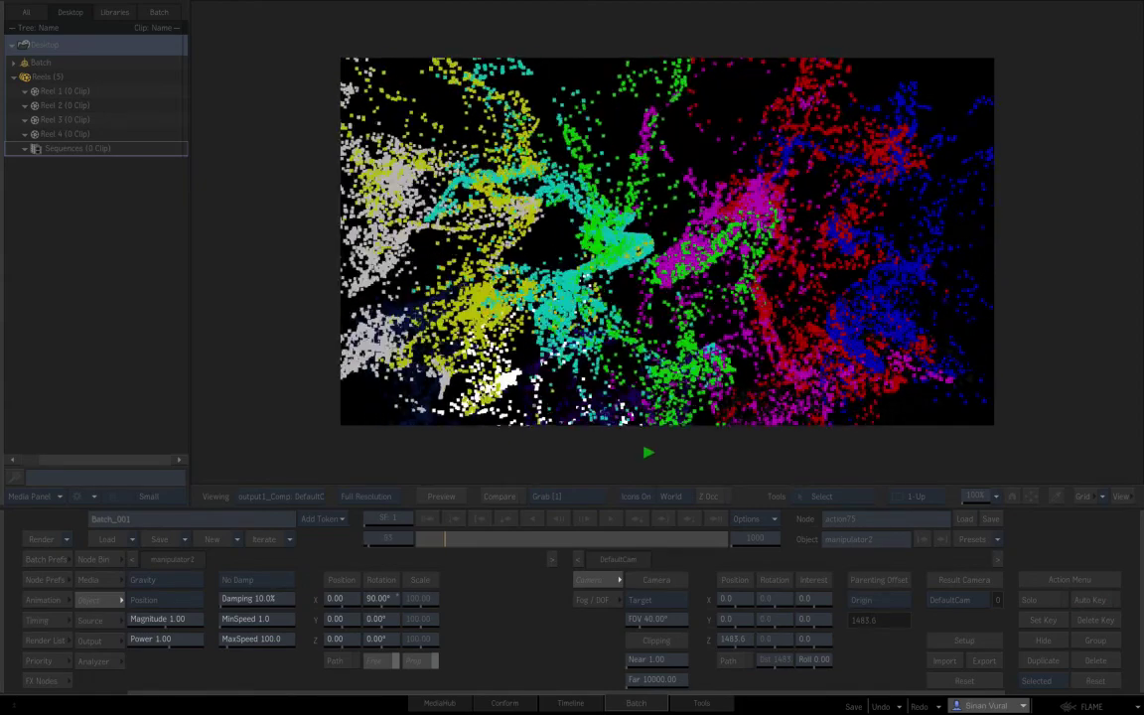
left_click(647, 449)
left_click(427, 519)
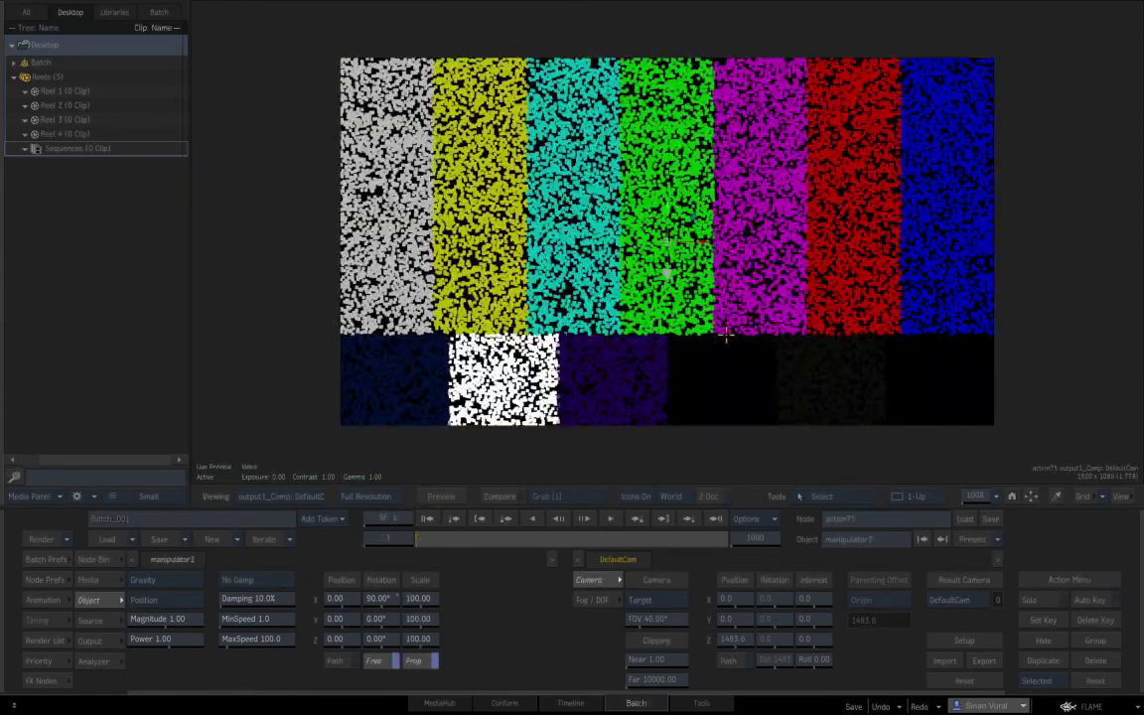